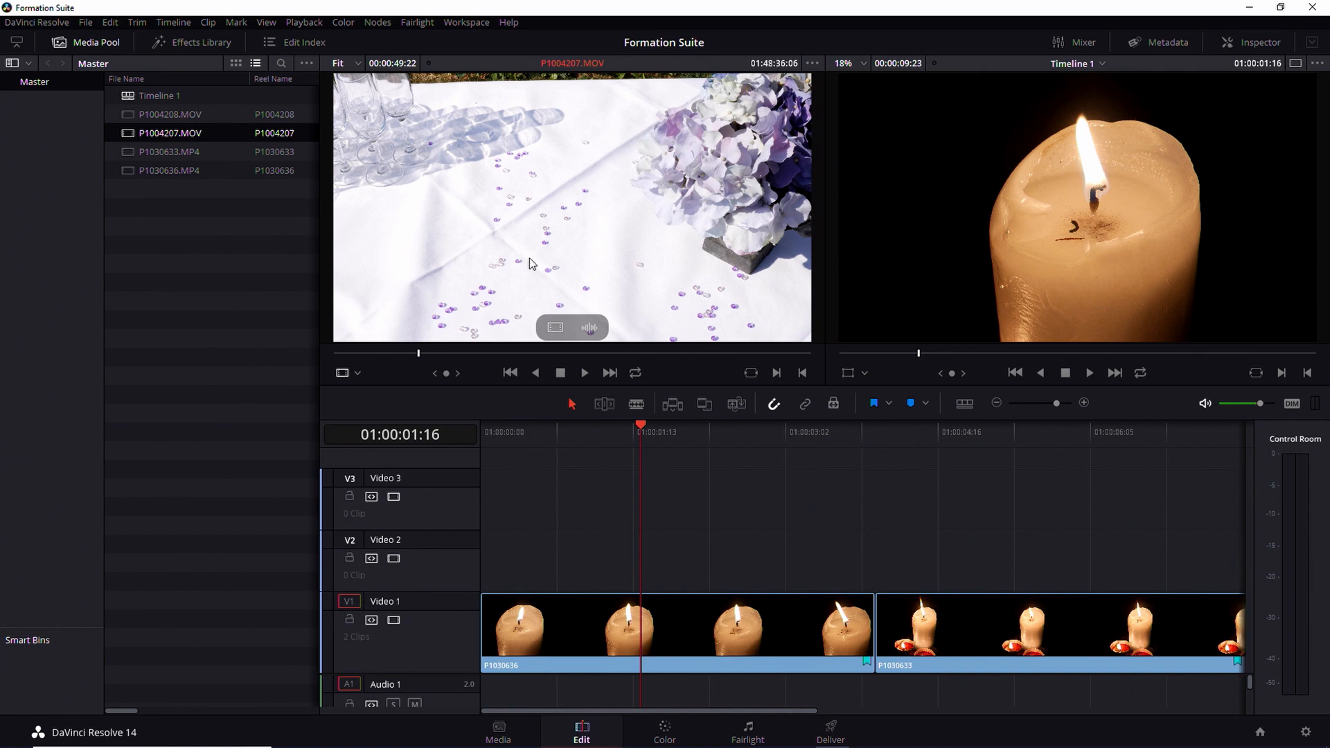
Set the video frame rate of media pool clips P1004208.MOV and P1004207.MOV to 25 in their clip attributes.
ctrl+click(184, 115)
right_click(182, 114)
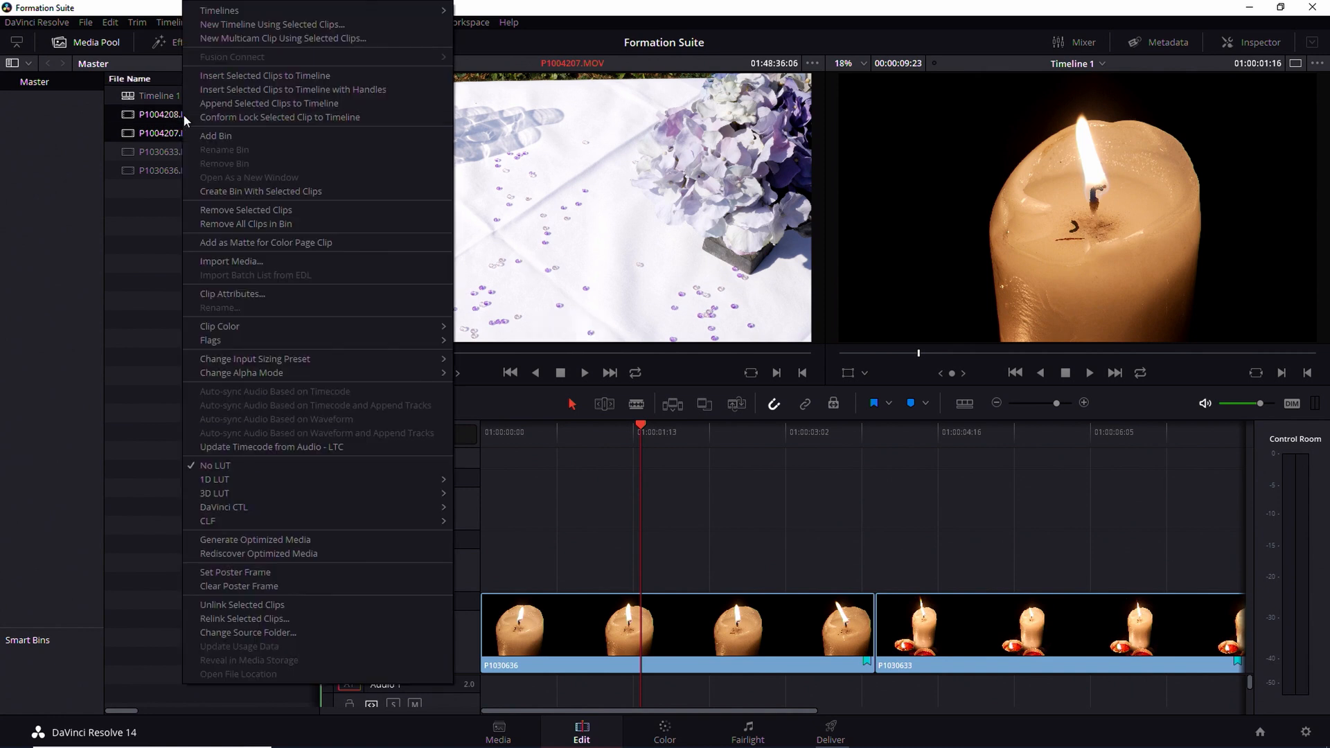
click(253, 294)
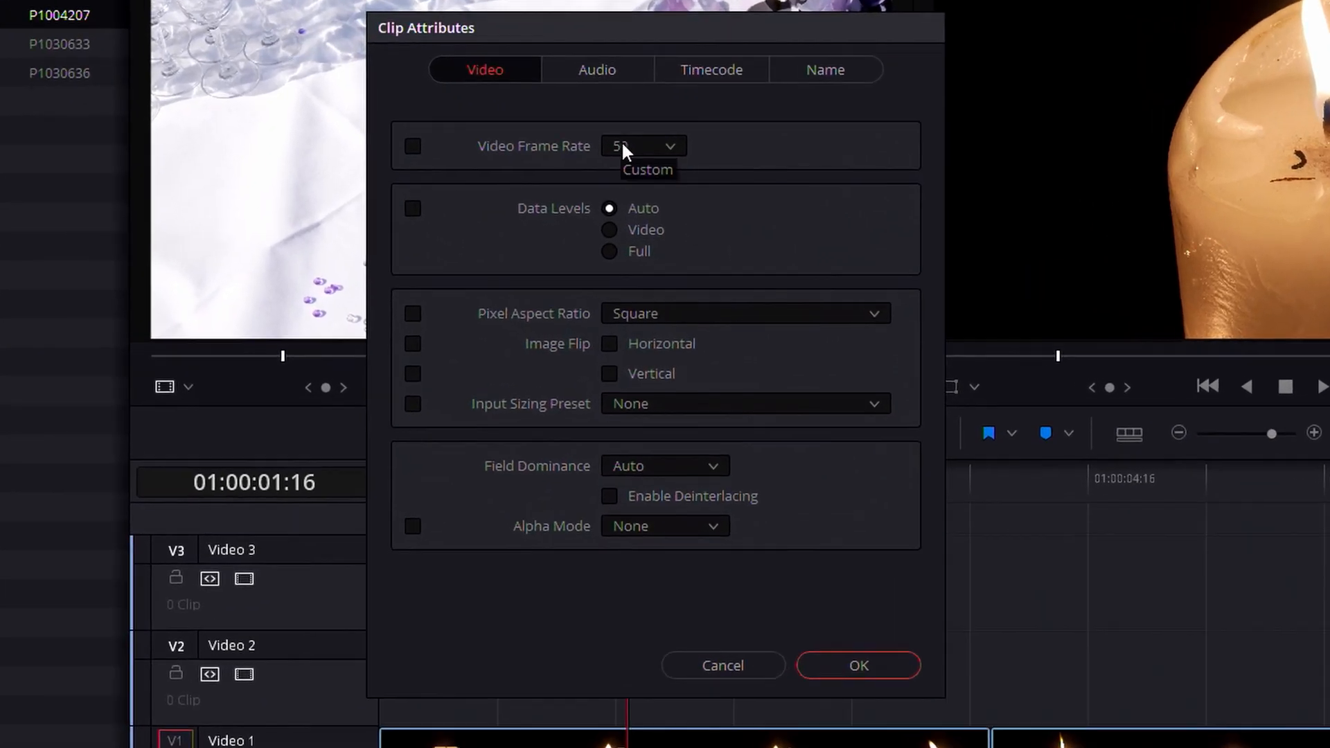
click(648, 217)
click(649, 245)
click(858, 665)
Add clips P1004208 and P1004207 to Video 1 directly after P1030633 and delete only their audio from Audio 1.
scroll(291, 132, right, 5)
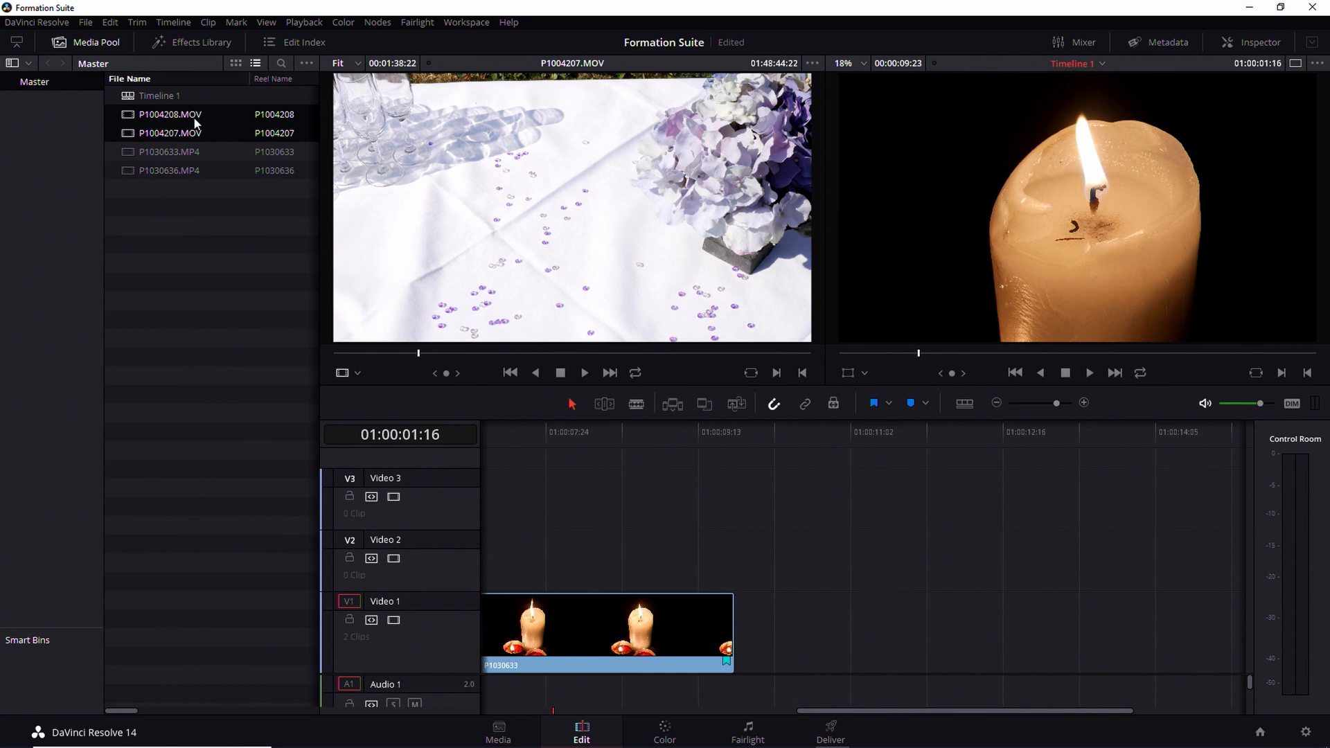
drag(196, 122, 745, 647)
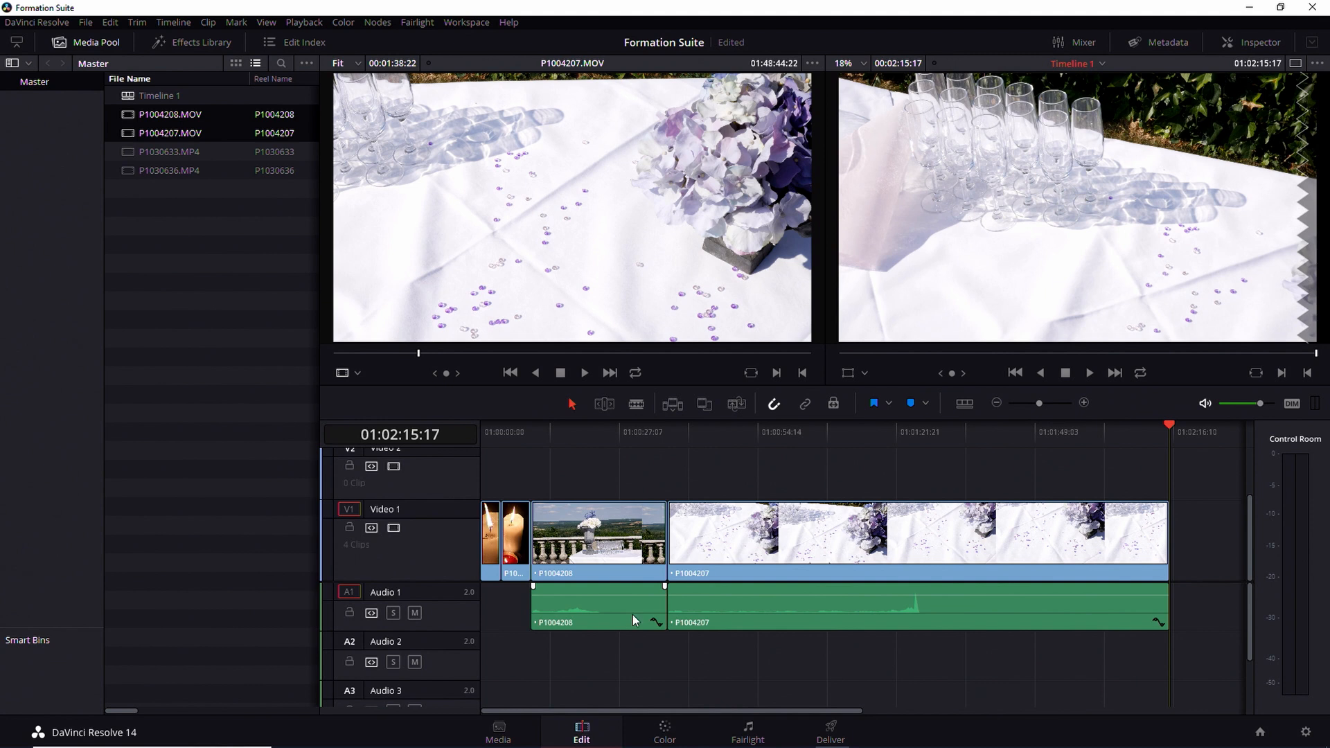
click(608, 433)
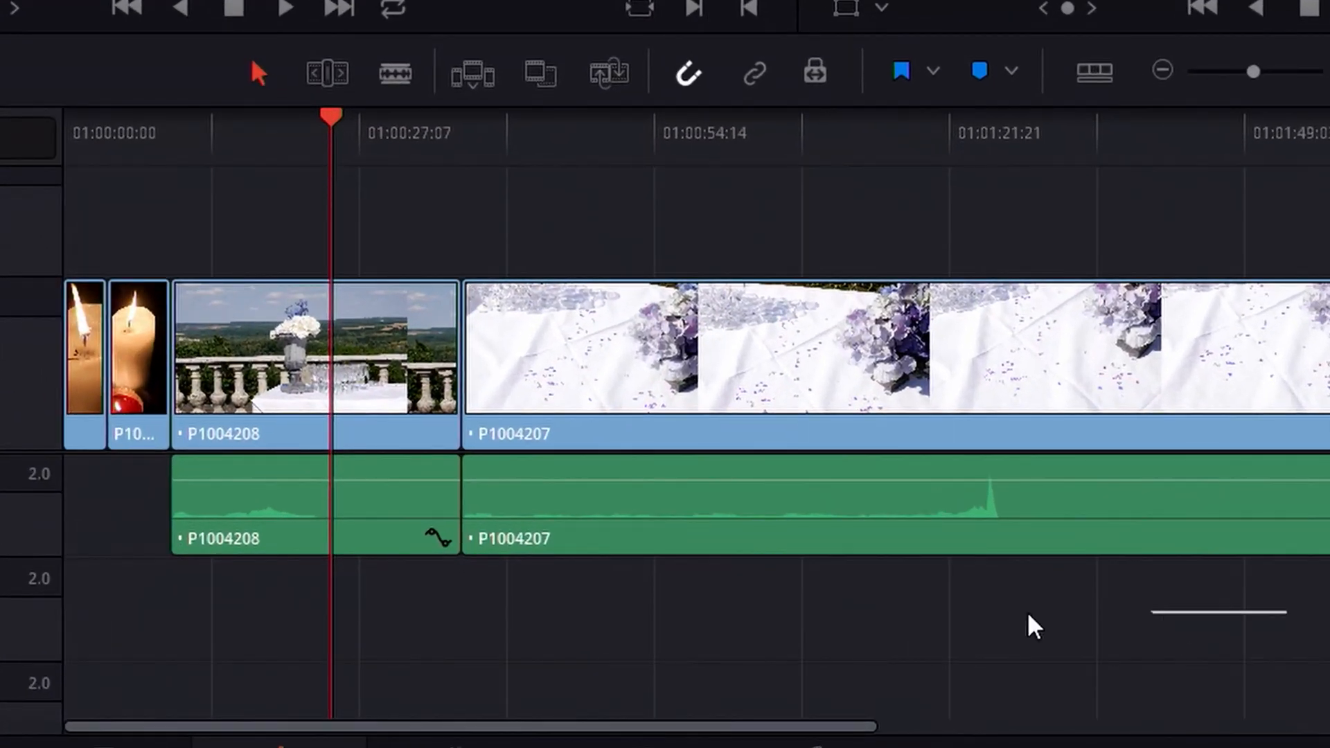
drag(1032, 625, 145, 533)
key(Delete)
Ripple delete the opening of P1004207 on the timeline, from its start up to 01:01:20:15.
drag(463, 160, 890, 446)
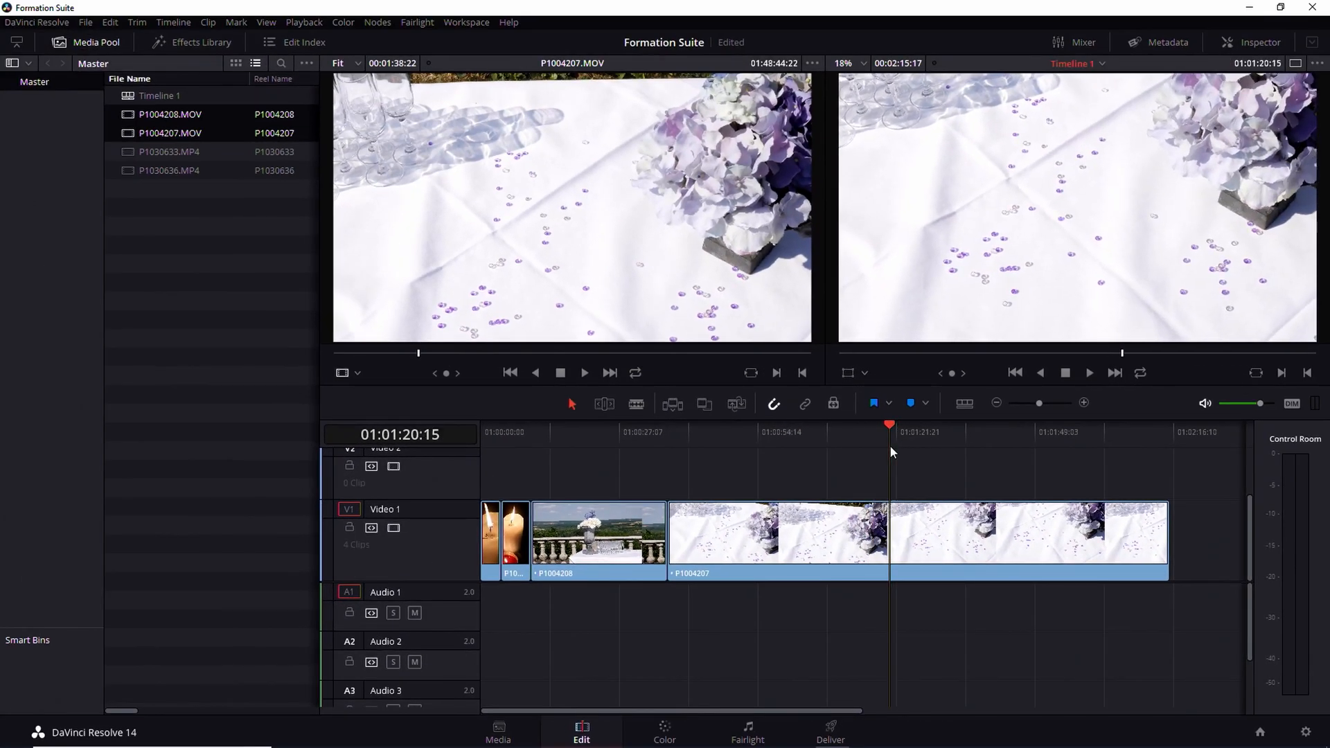
key(o)
key(Up)
key(i)
key(Delete)
Play a short part of P1004207, then delete everything in it from 01:00:43:09 to its end.
mouse_move(668, 424)
mouse_down()
mouse_move(718, 428)
mouse_move(692, 433)
mouse_up()
key(space)
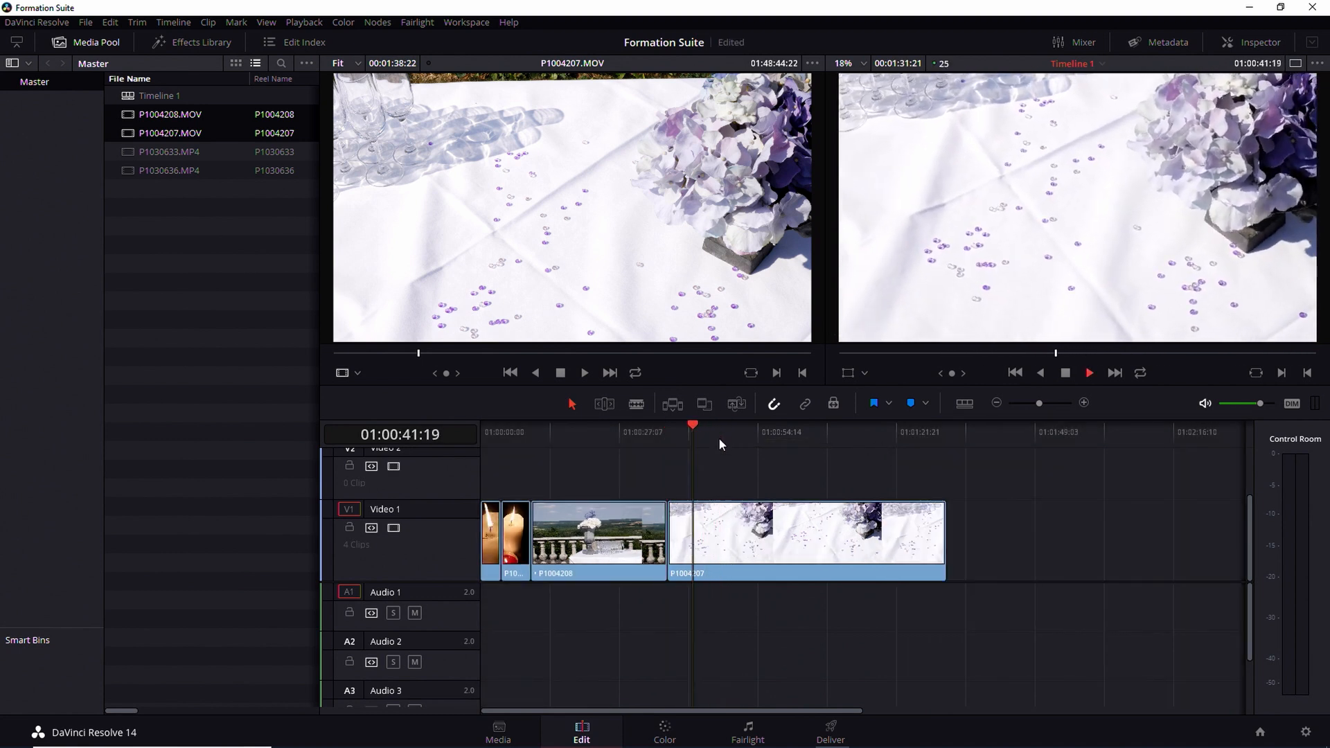
key(space)
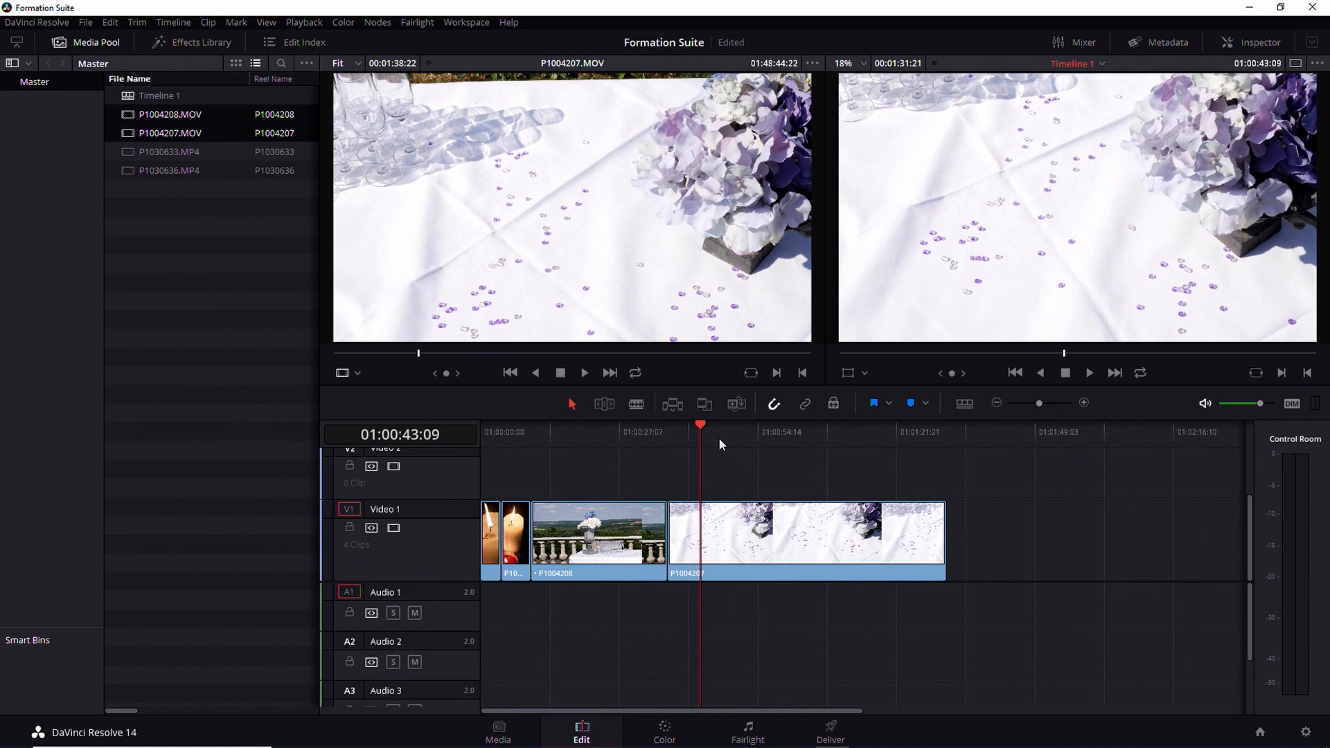
key(i)
click(731, 430)
drag(731, 430, 945, 439)
key(o)
key(BackSpace)
Ripple delete the rest of P1004208 from about 01:00:15 to its end and play the sequence from the start.
drag(589, 433, 547, 450)
key(i)
key(space)
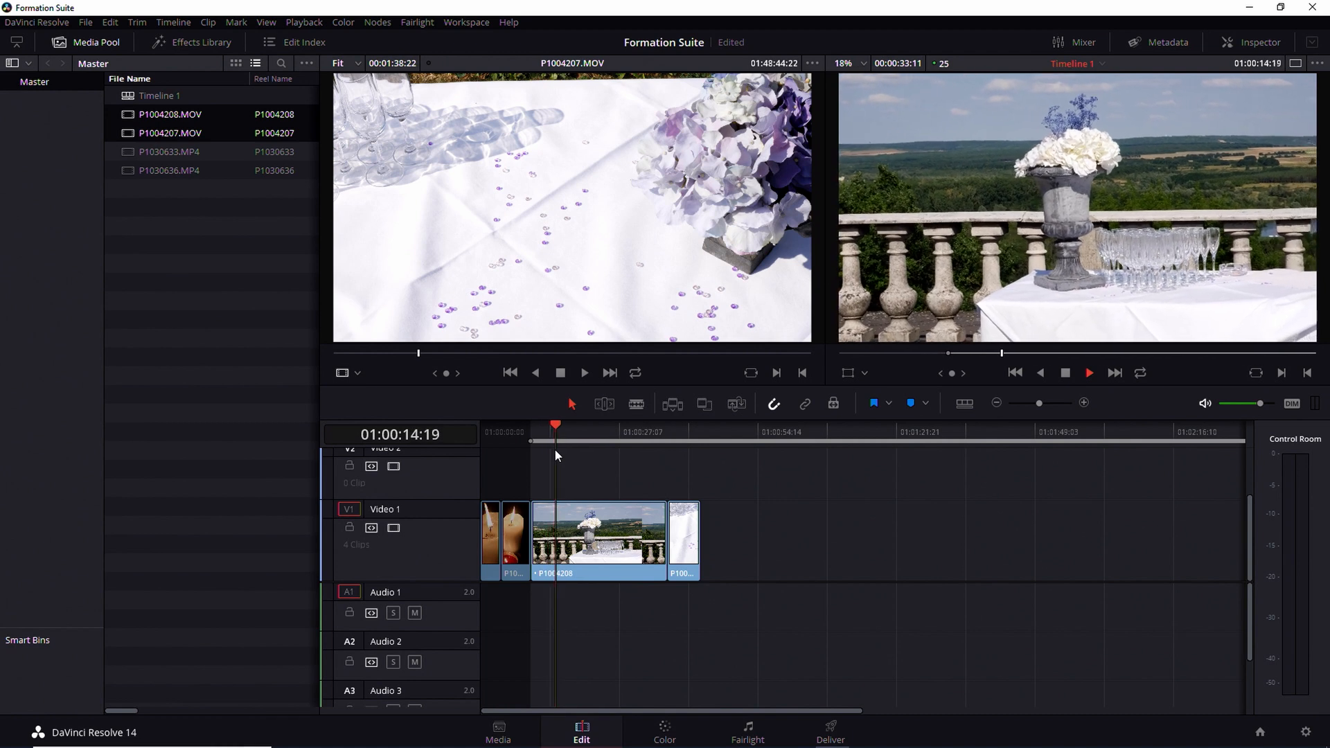
key(space)
key(i)
key(Down)
key(o)
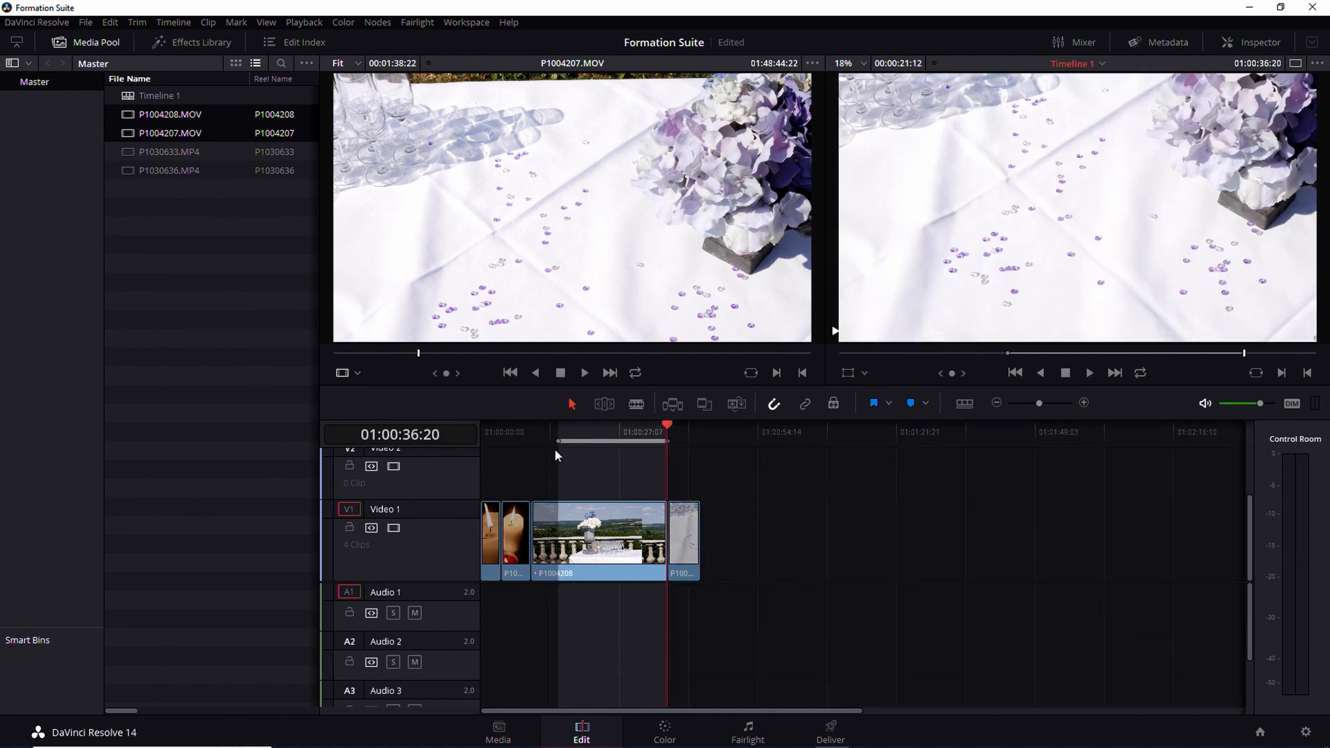
key(BackSpace)
key(Up)
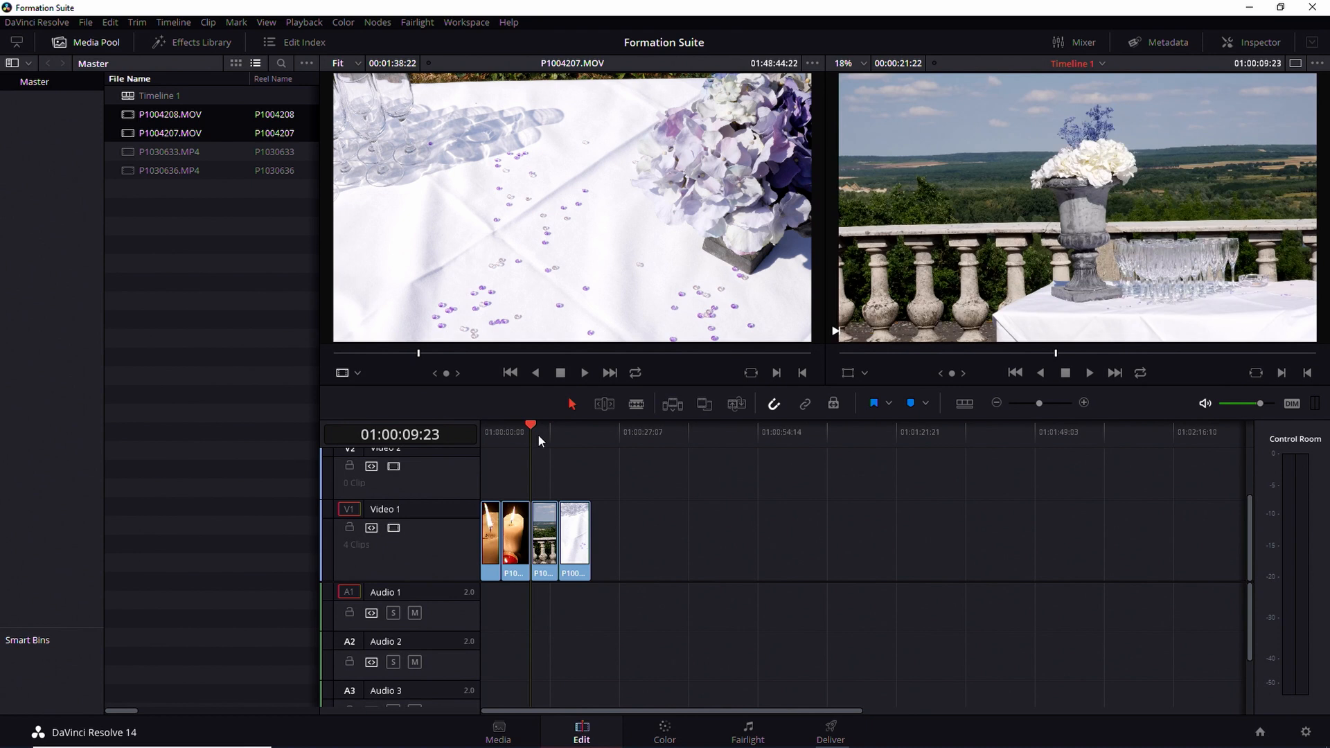
key(Home)
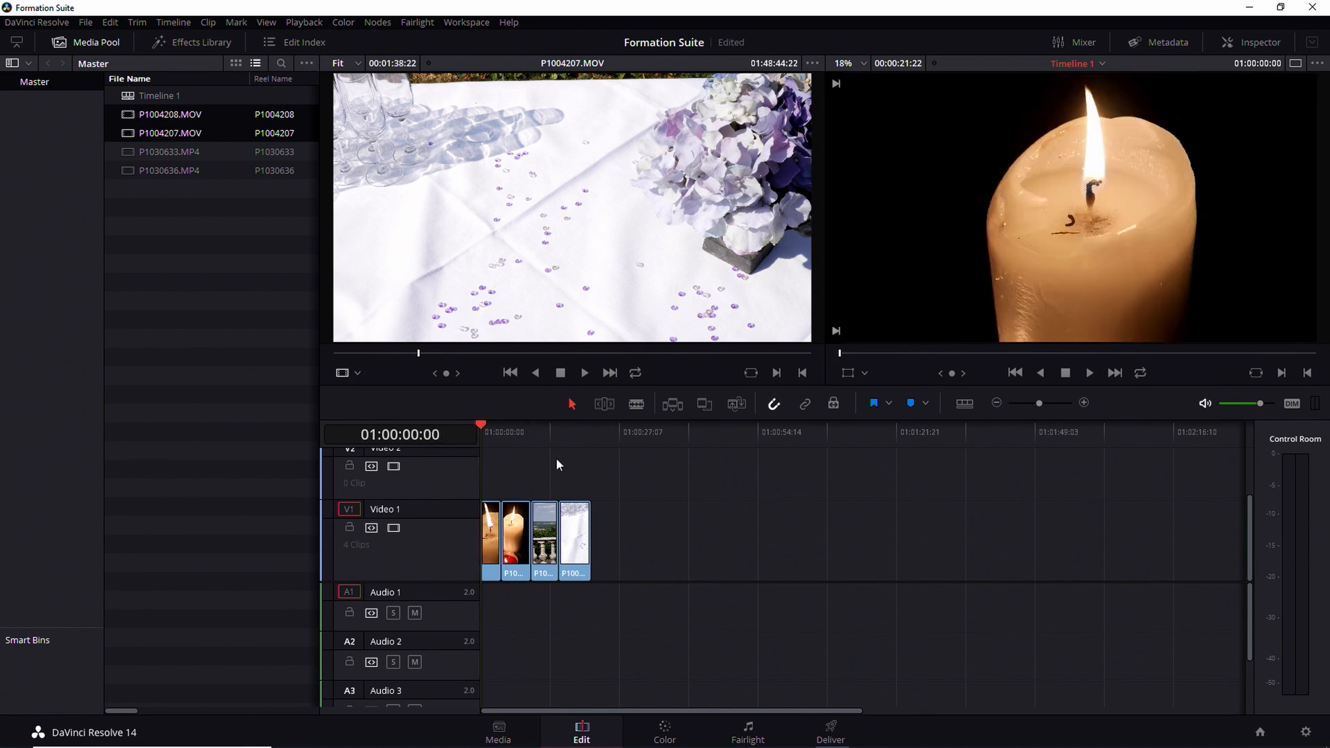
key(p)
key(space)
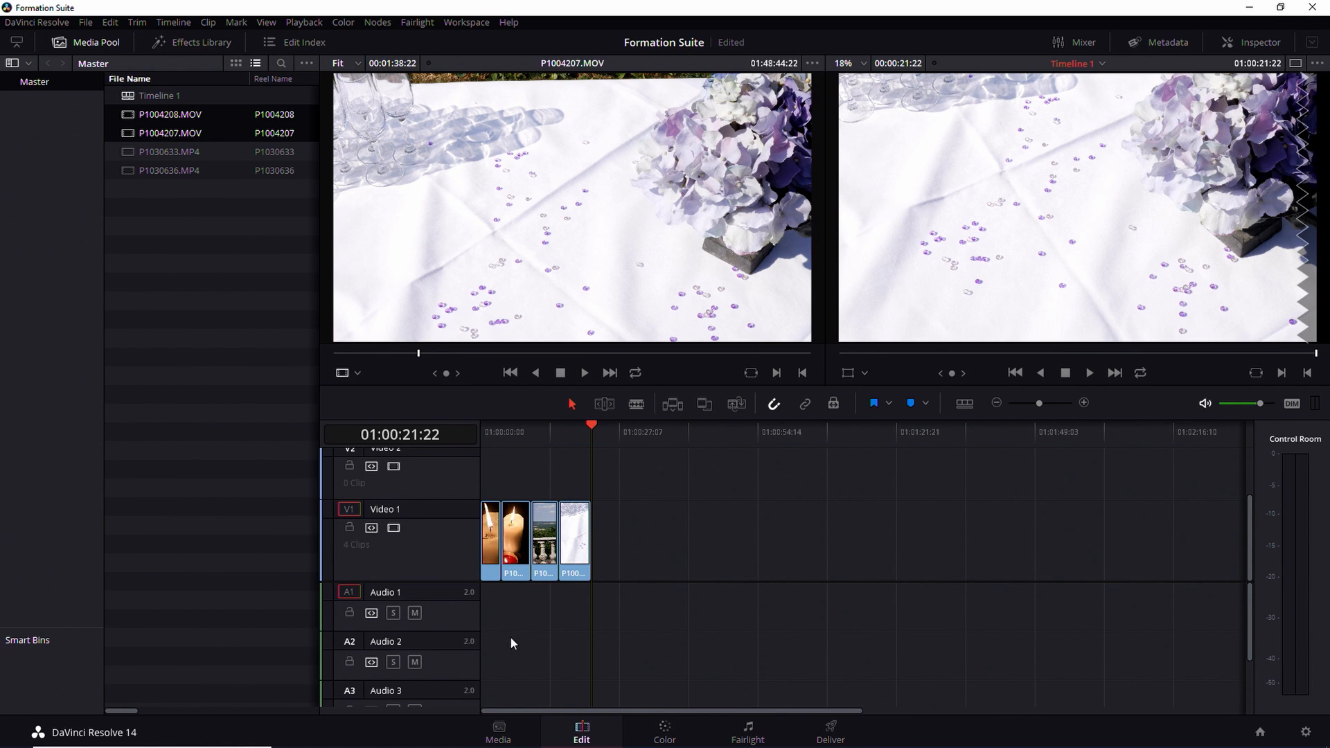
Set the clip speed of P1030636, the first timeline clip, to 150% without rippling and play it from the start.
key(shift+z)
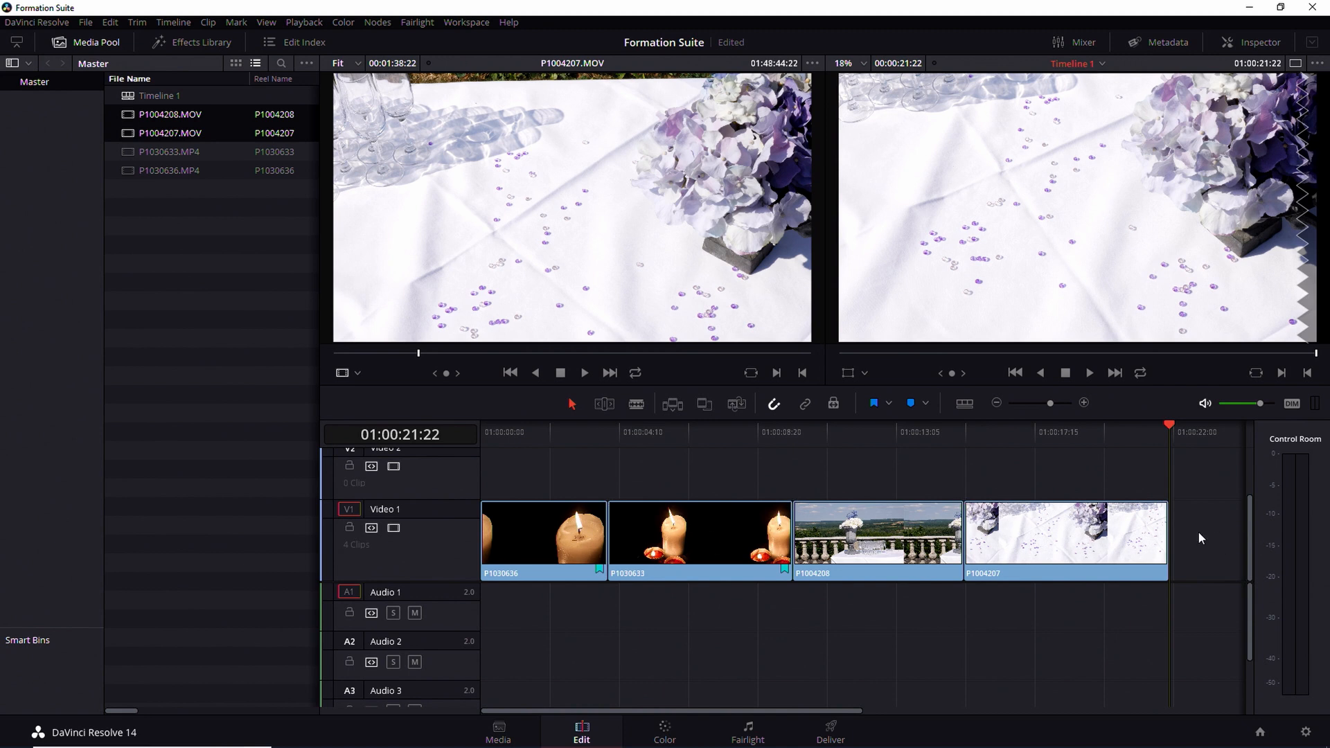
click(529, 530)
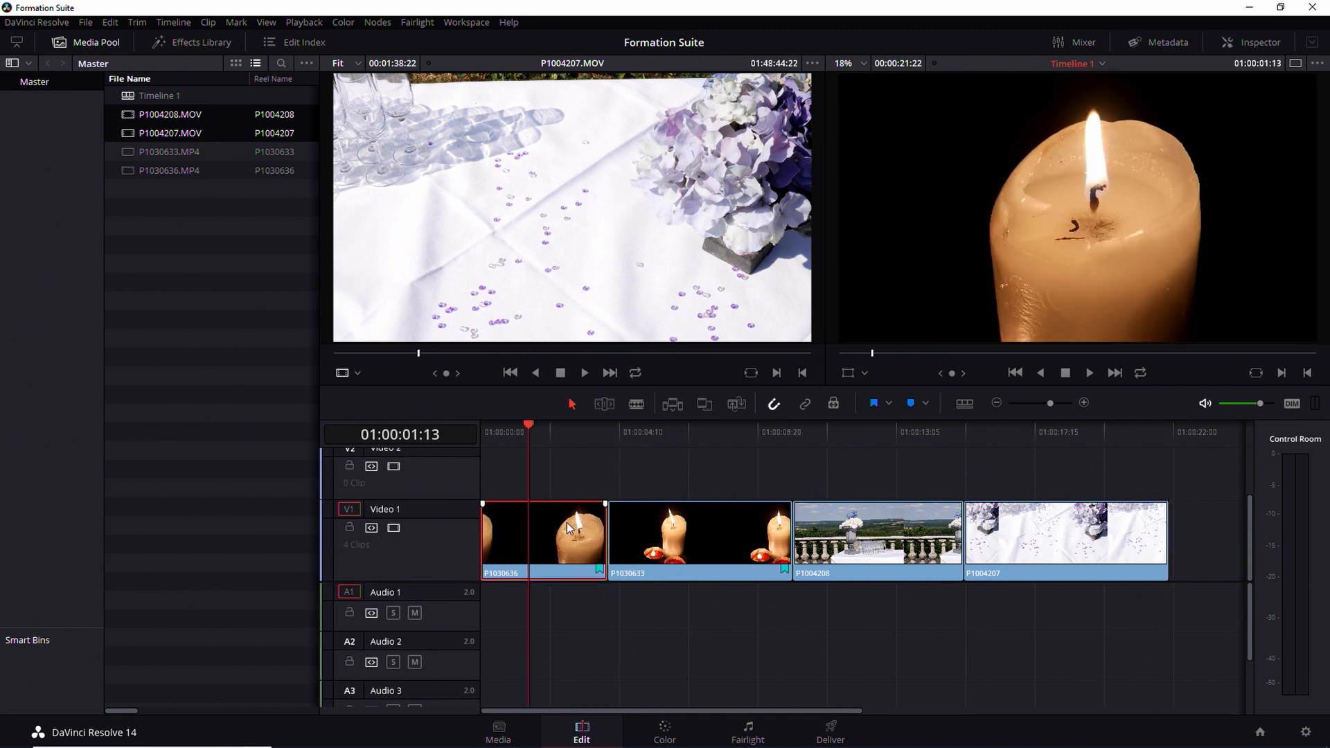
right_click(561, 532)
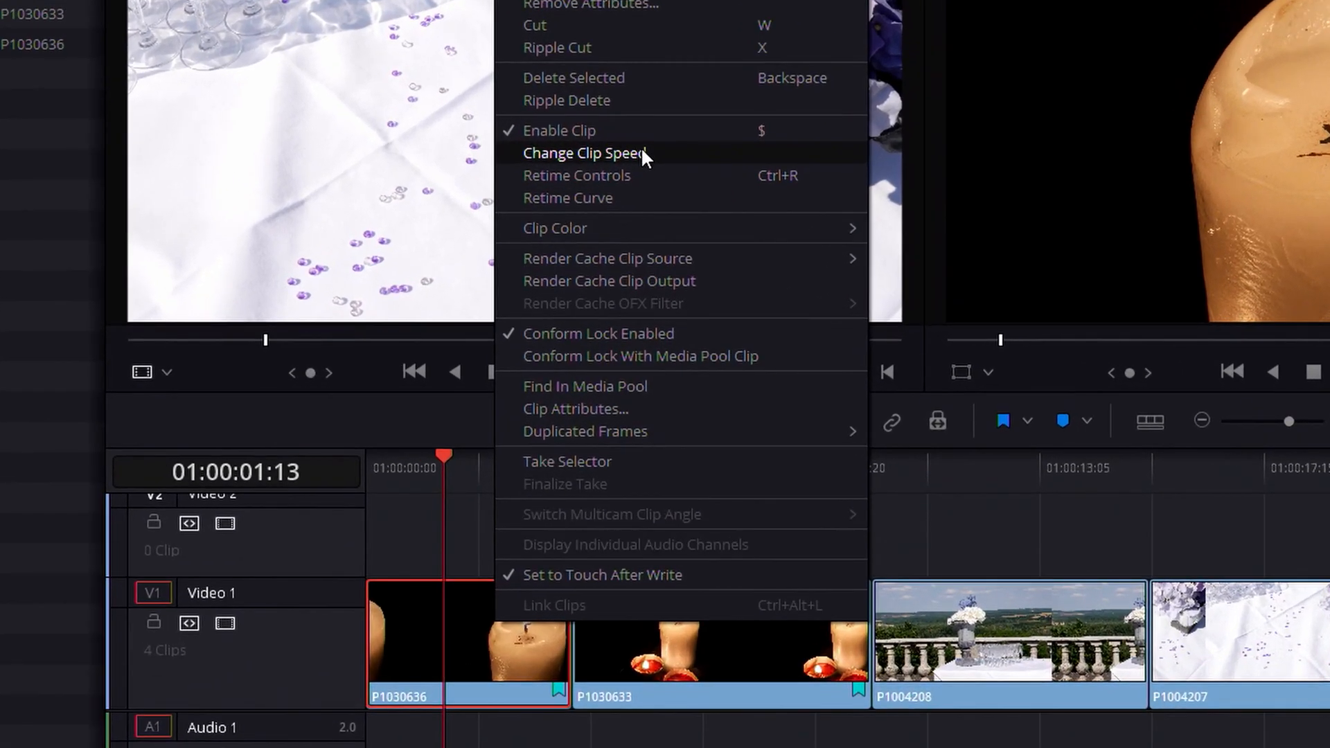
click(641, 154)
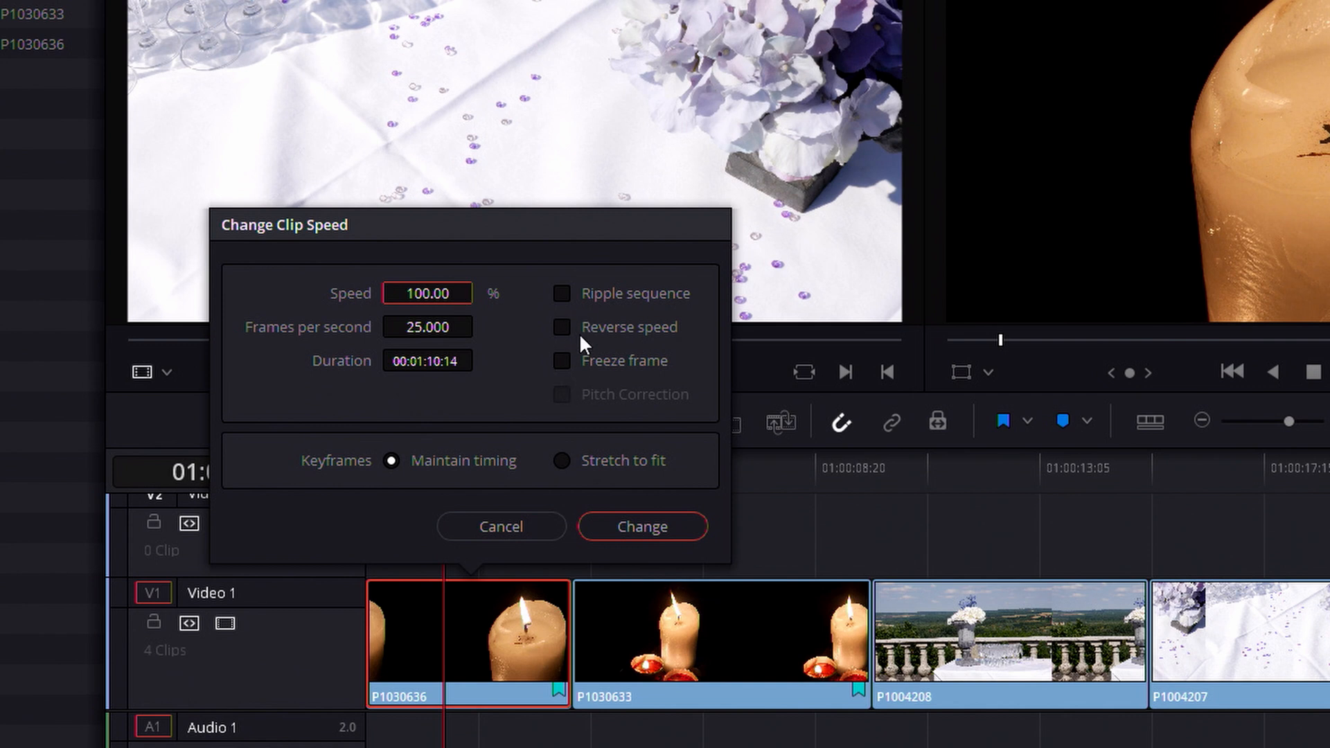
click(426, 292)
text(150)
key(Return)
click(642, 524)
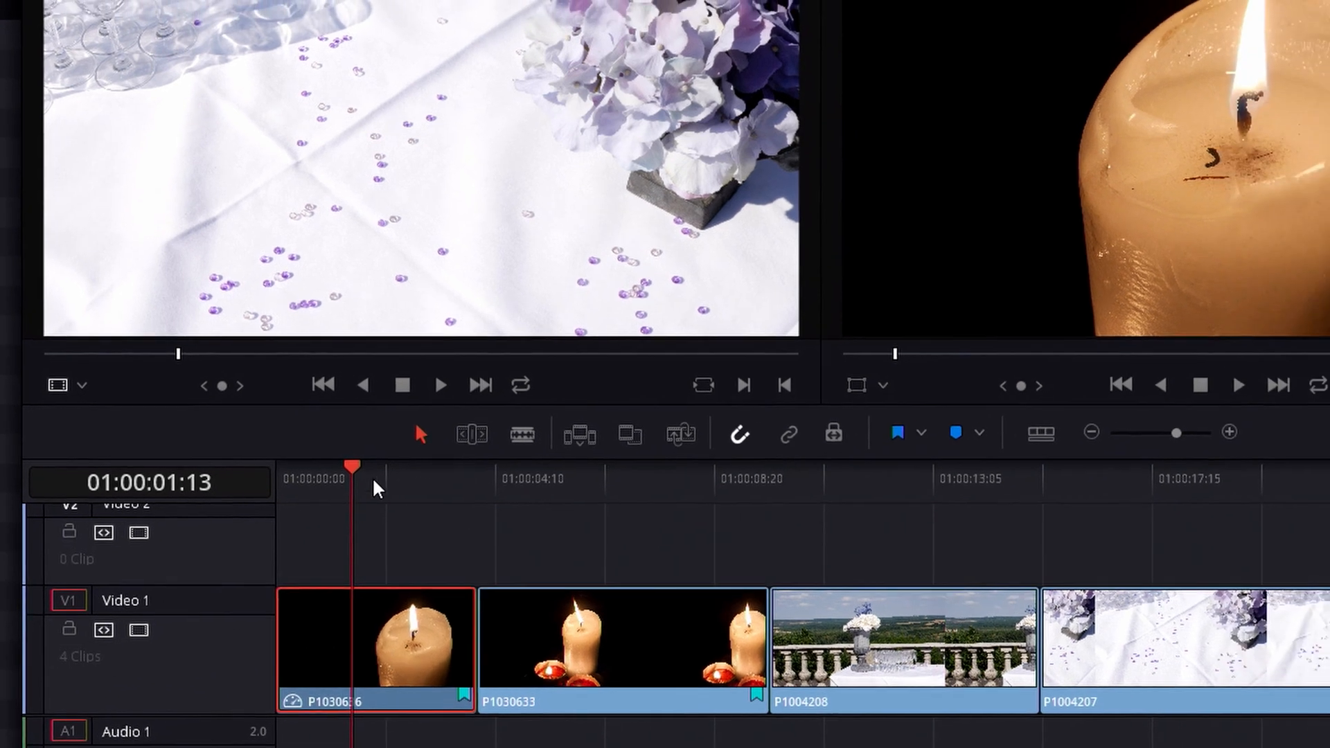
drag(464, 474, 355, 479)
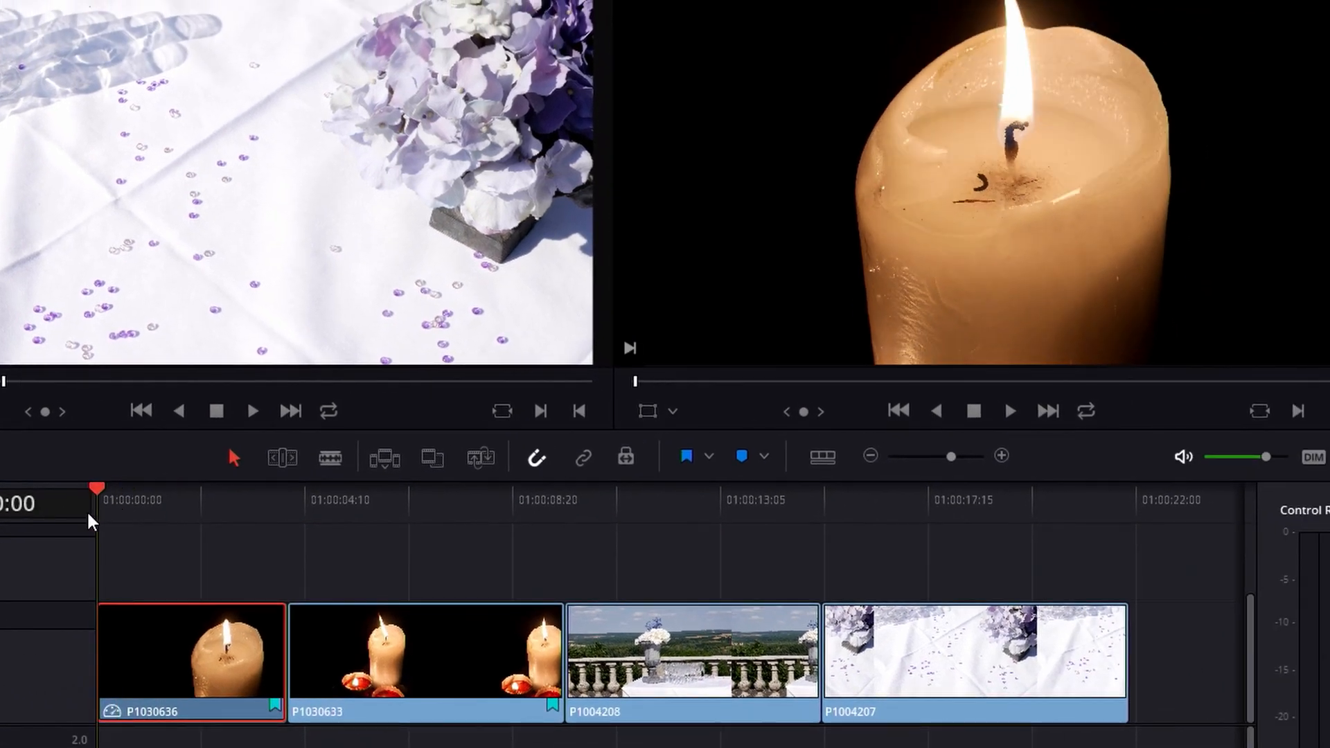
key(space)
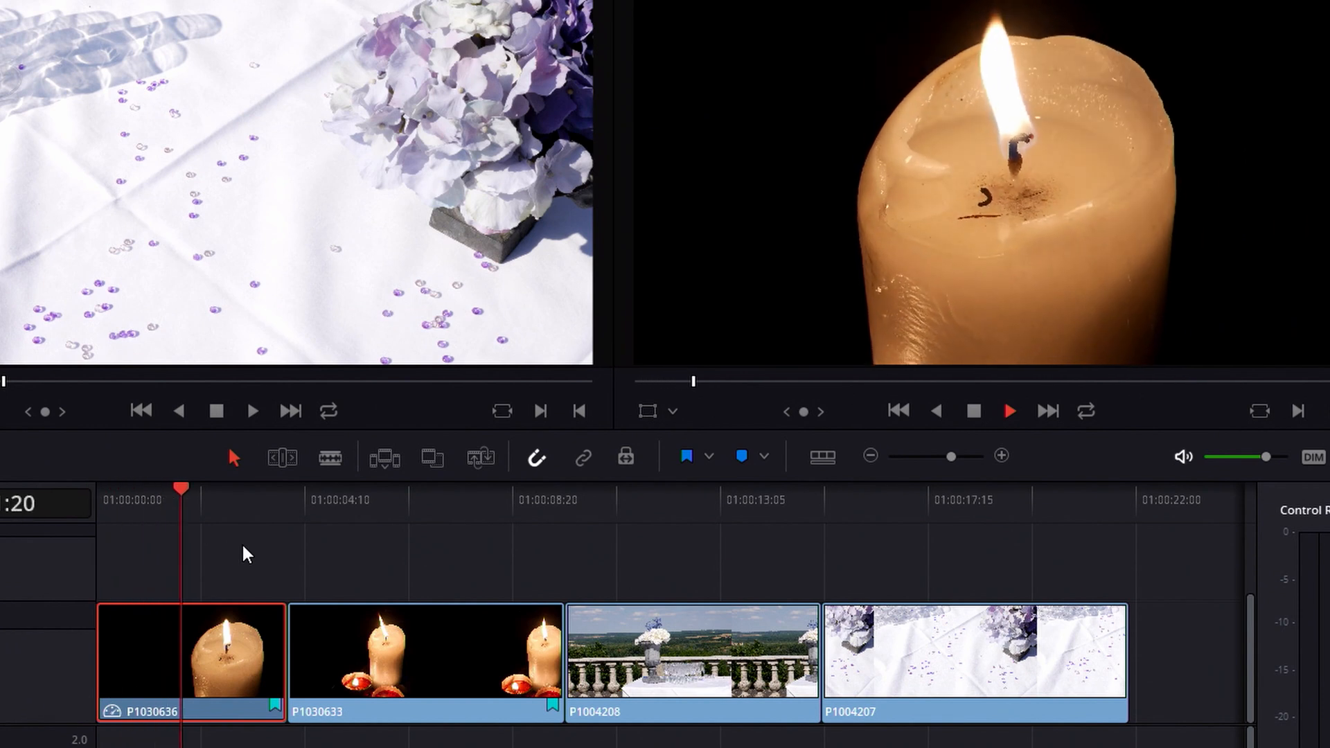
key(space)
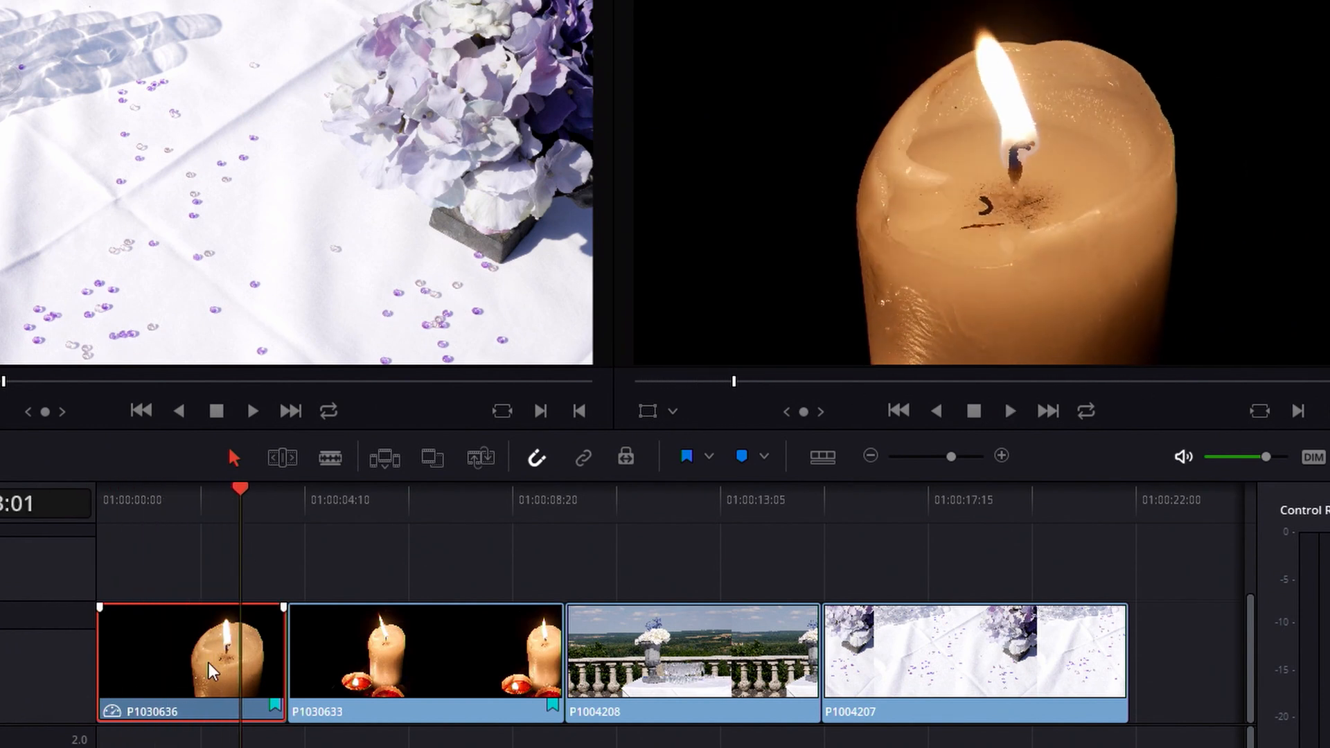
Set the clip speed of P1030636 back to 100% and play it from the start.
key(r)
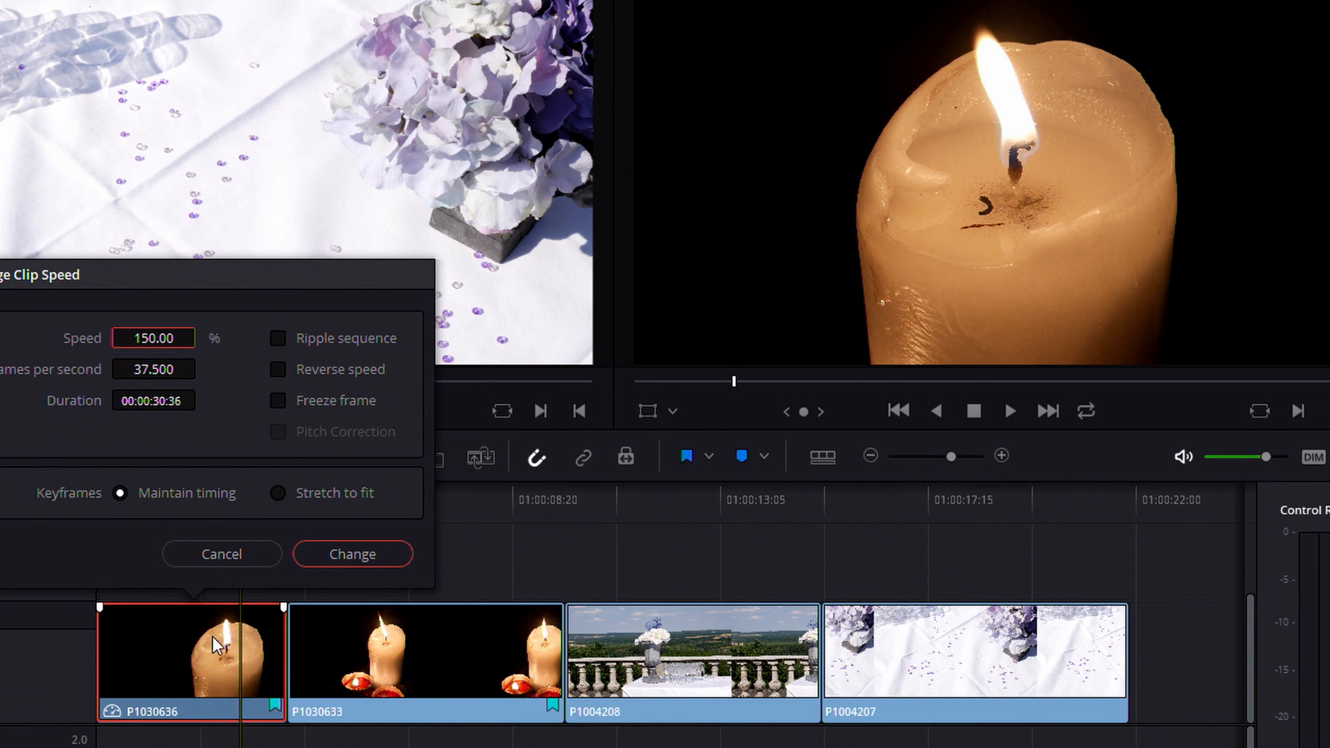
double_click(143, 338)
text(100)
key(Return)
drag(240, 516, 84, 542)
key(space)
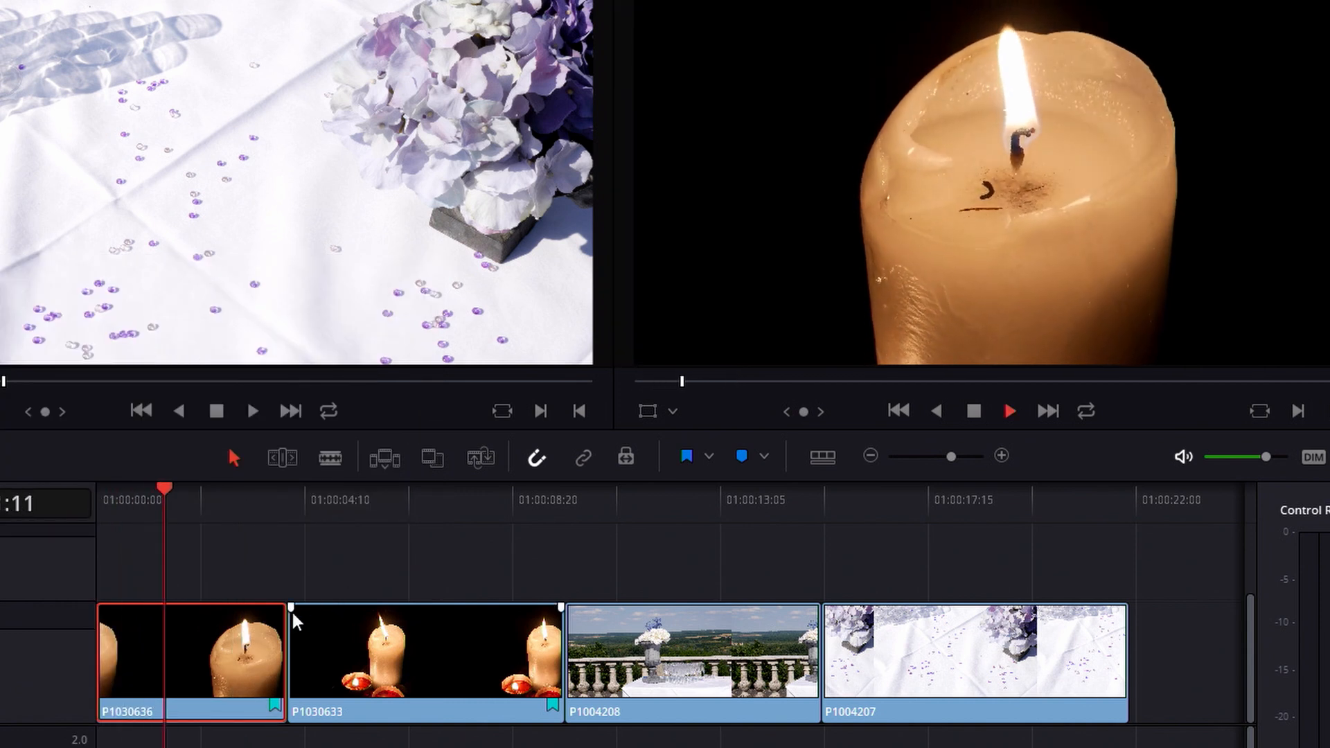
Set the clip speed of P1030636 to 150% with Ripple sequence enabled.
key(r)
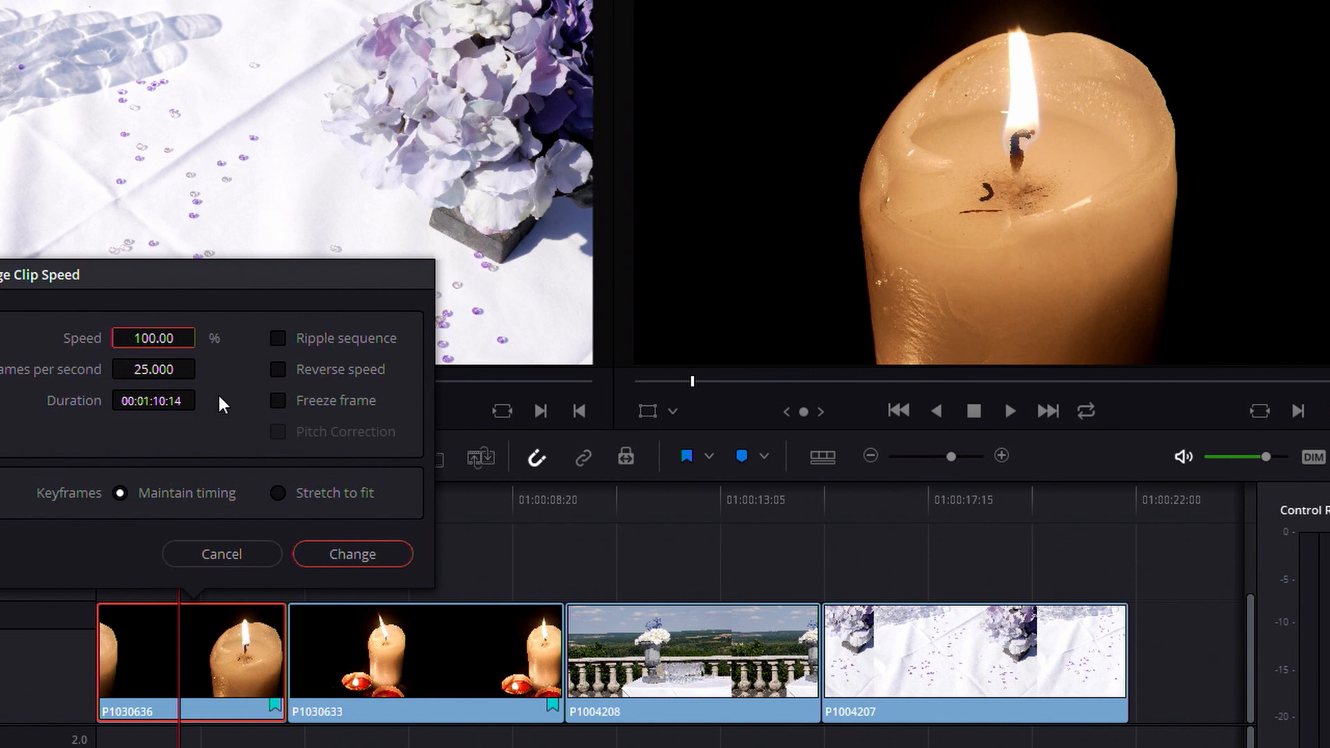
double_click(182, 339)
text(150)
click(277, 338)
click(351, 554)
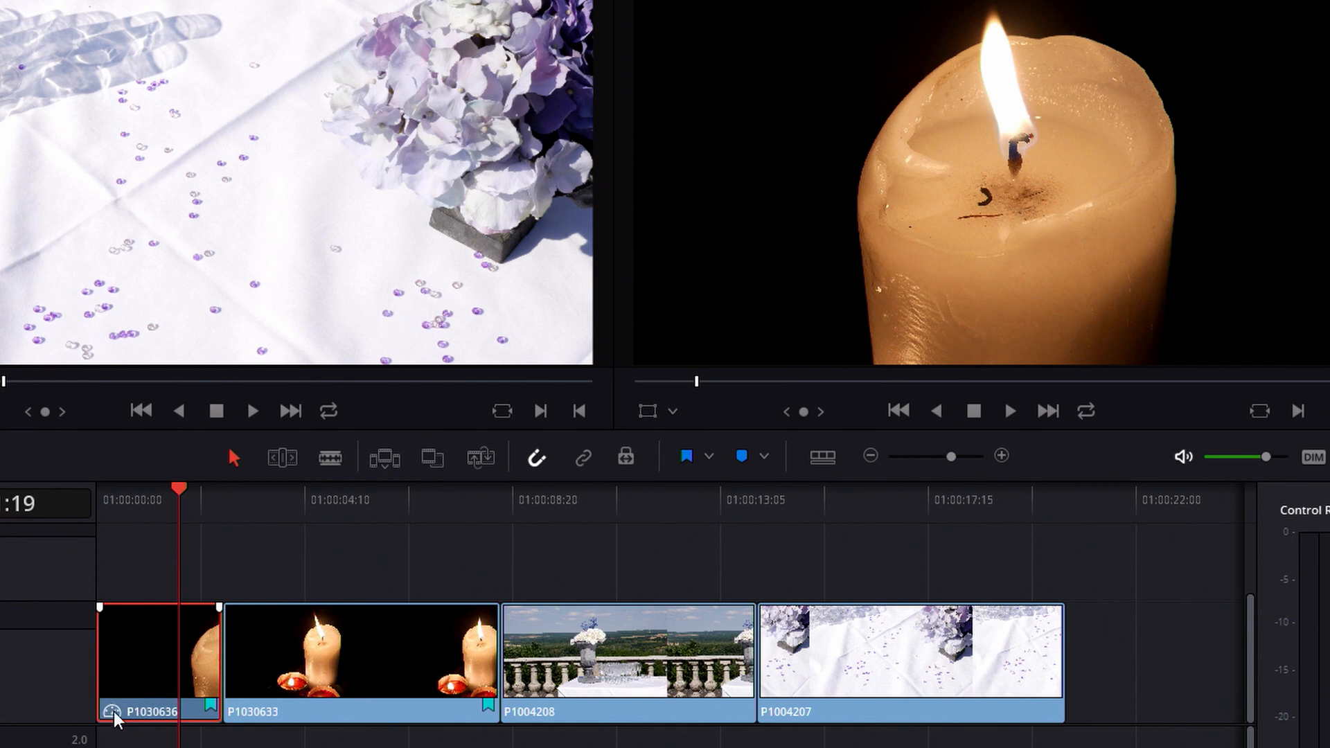
Restore the clip speed of P1030636 to 100% with Ripple sequence enabled.
key(r)
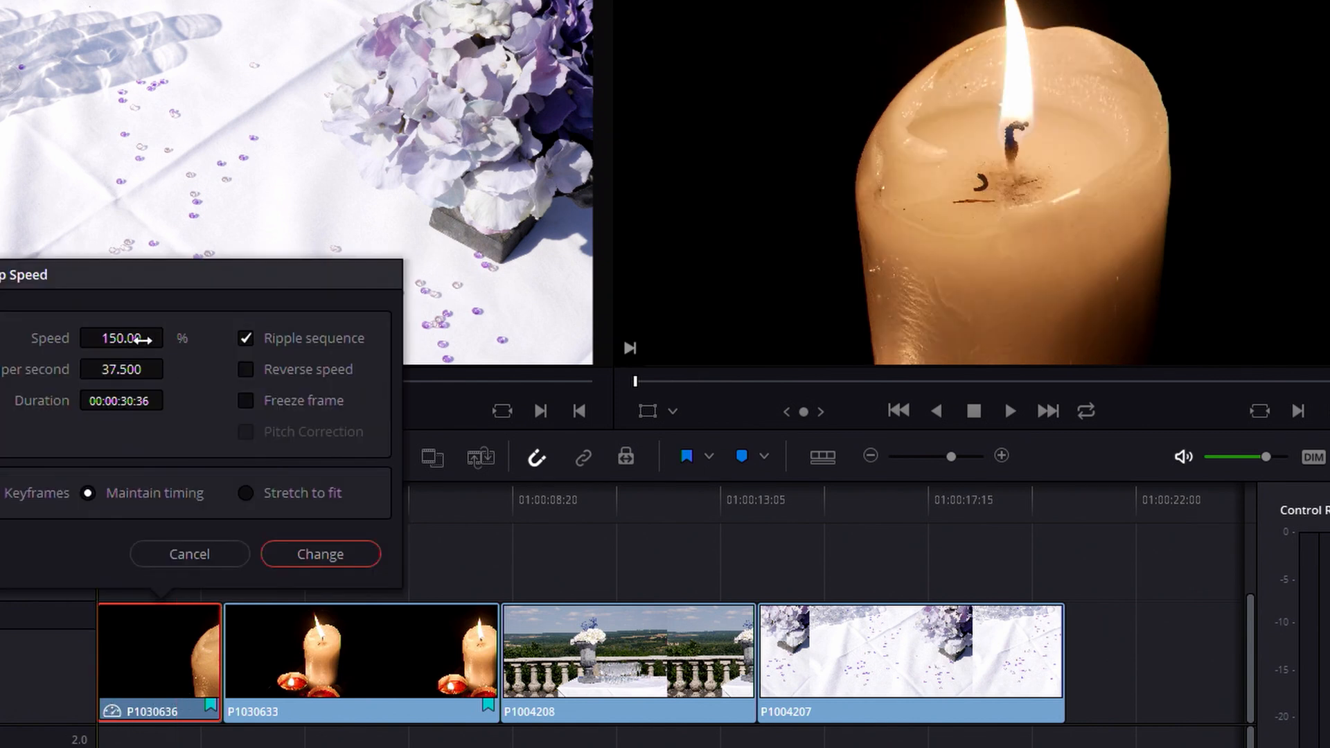
click(129, 338)
text(100)
key(Return)
click(321, 554)
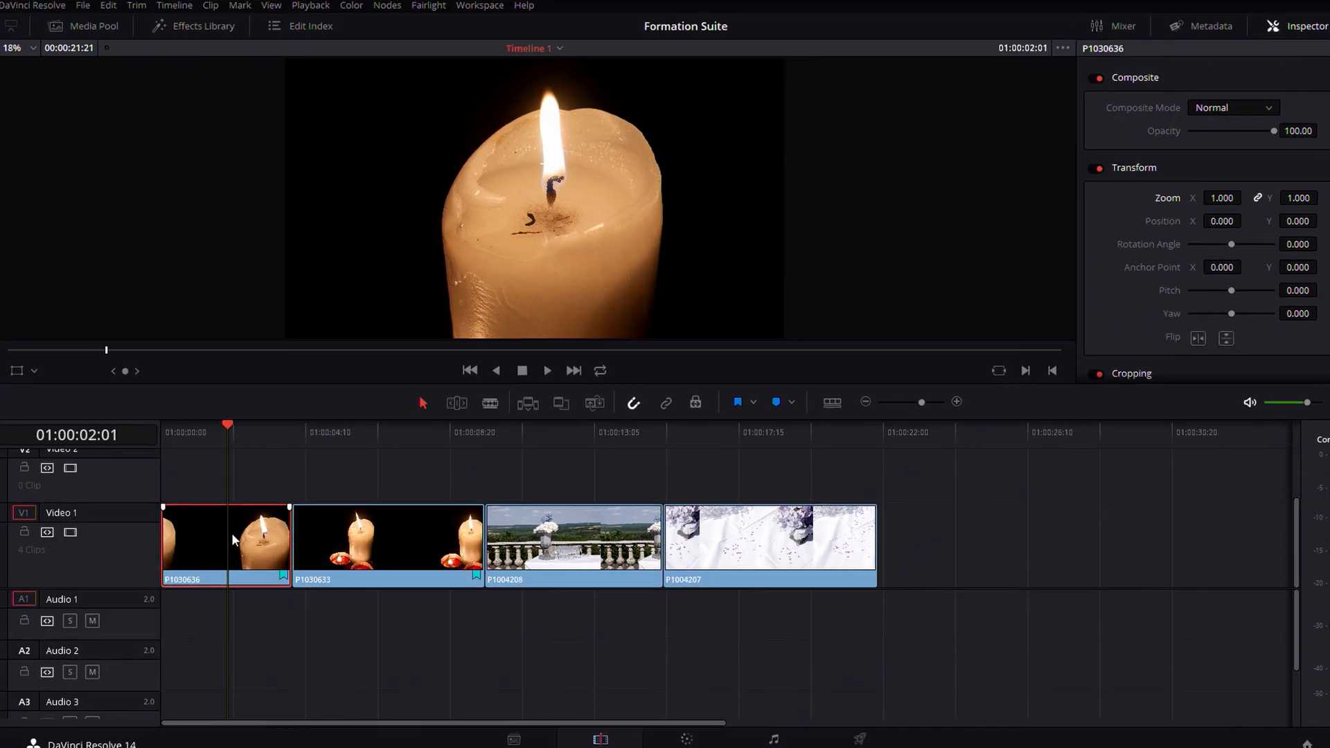
Show the Retime Controls on P1030636, move the playhead to 01:00:00:15 and close the controls.
key(r)
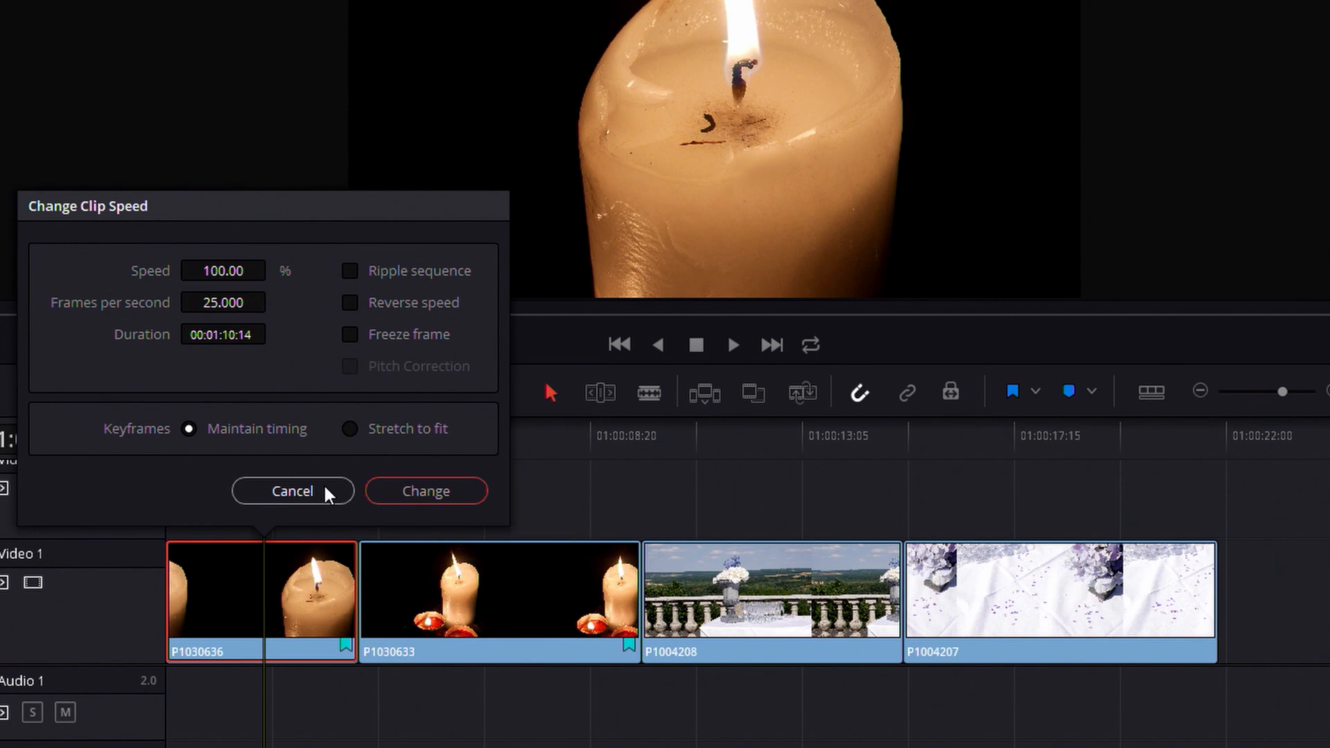
click(322, 484)
right_click(294, 577)
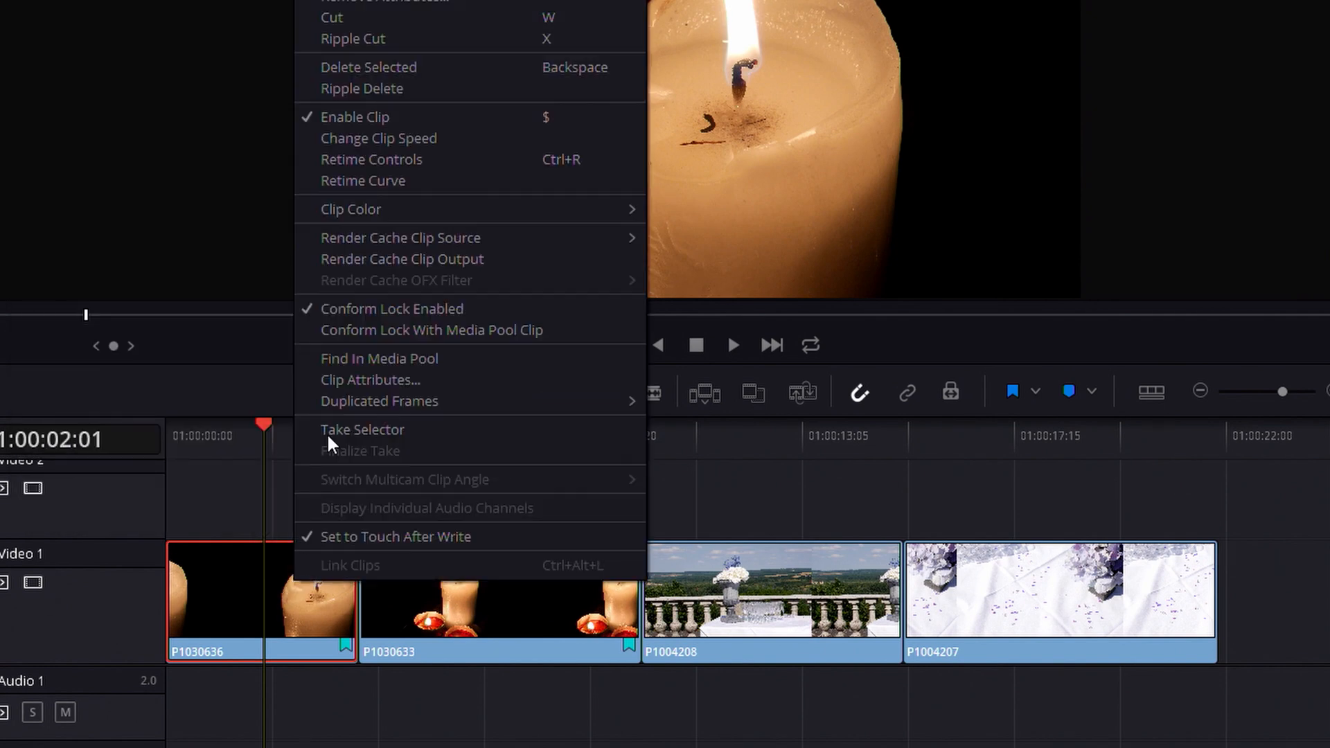
click(426, 162)
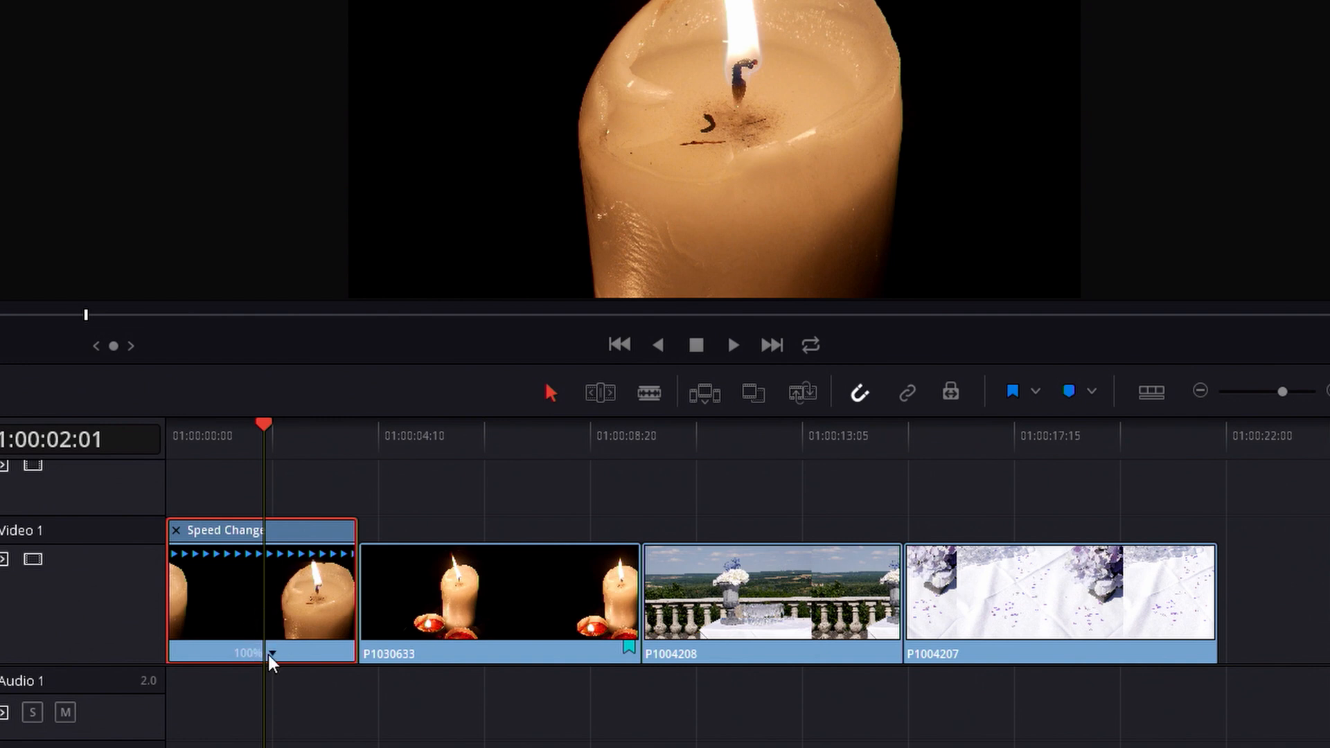
drag(262, 435, 195, 436)
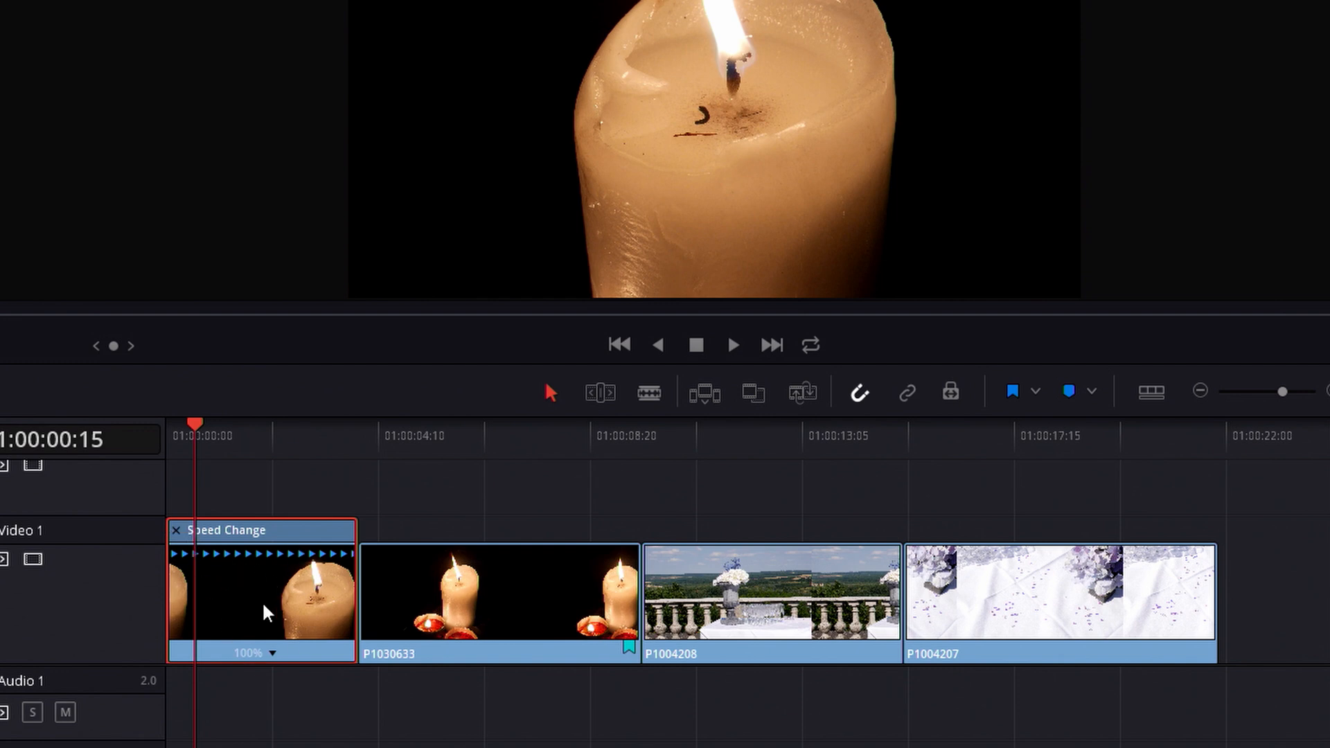
click(176, 530)
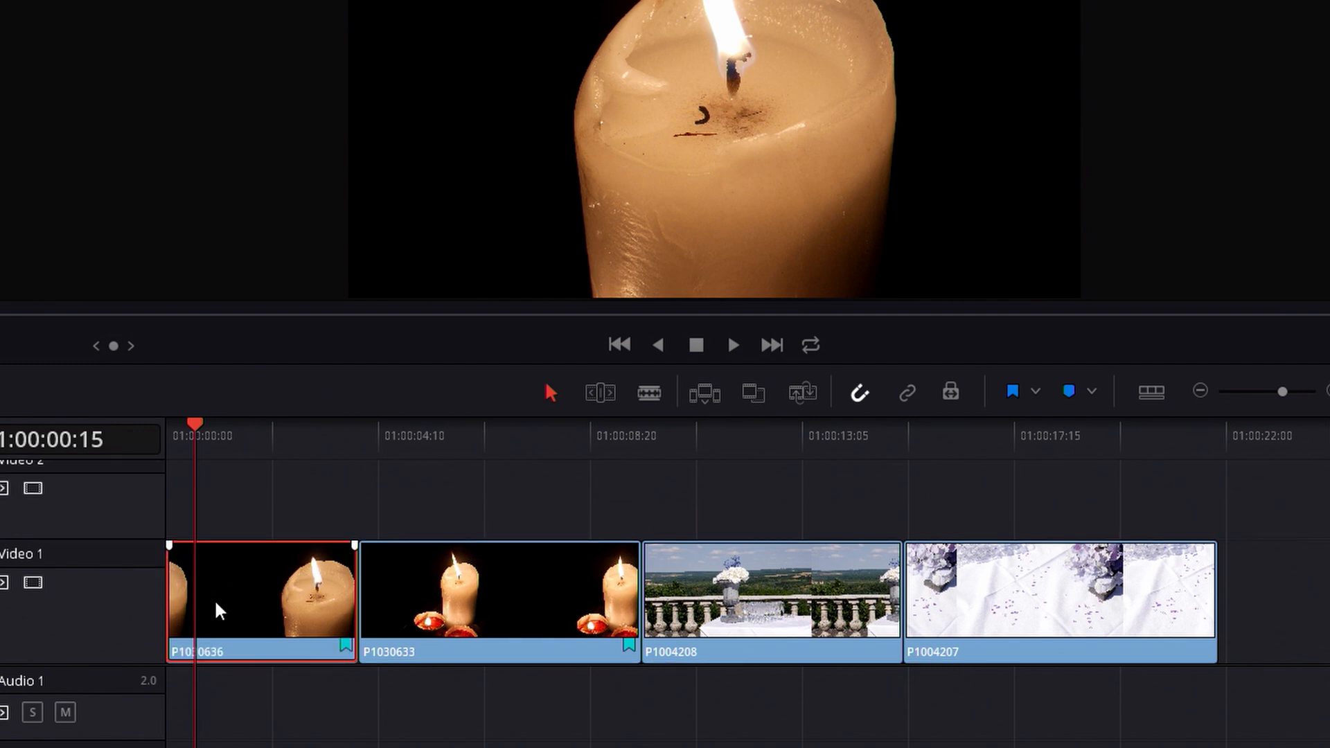
Show the Retime Curve of P1030636 and add a Retime Frame keyframe at 01:00:00:14.
right_click(270, 594)
click(381, 185)
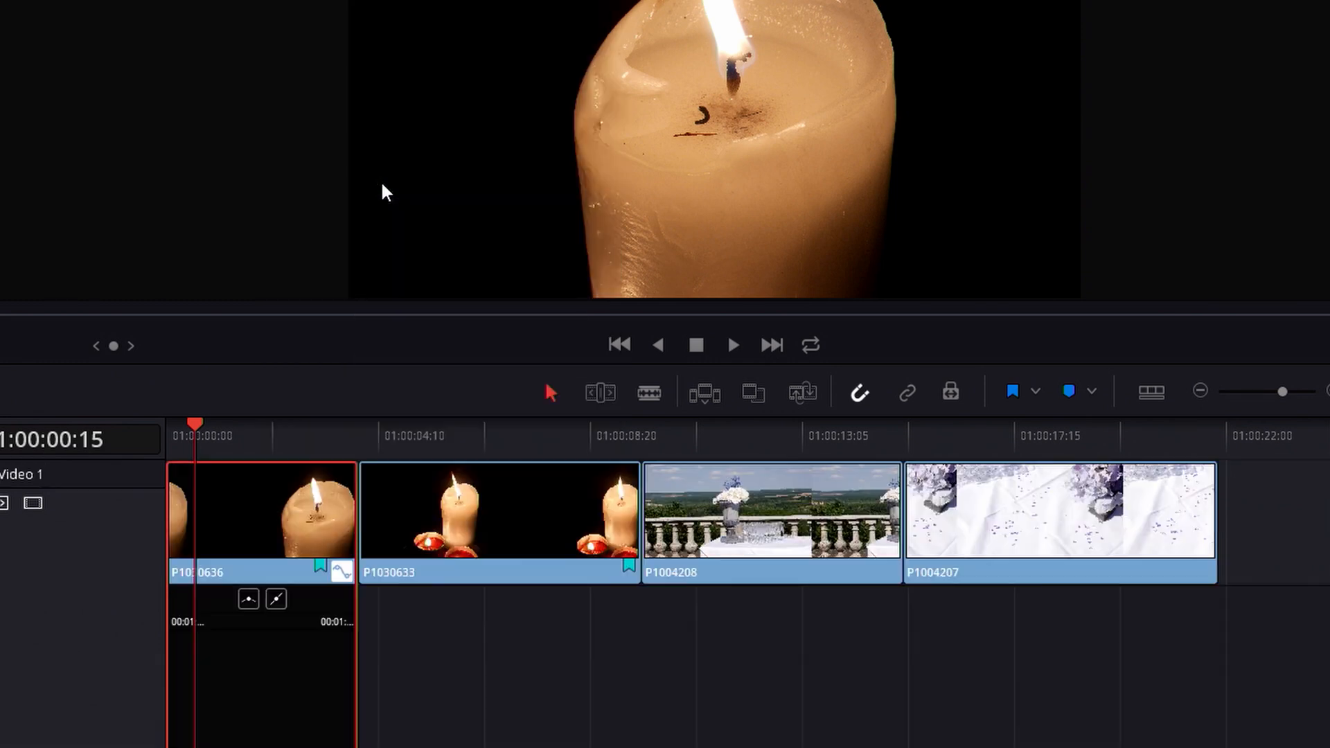
scroll(286, 591, up, 4)
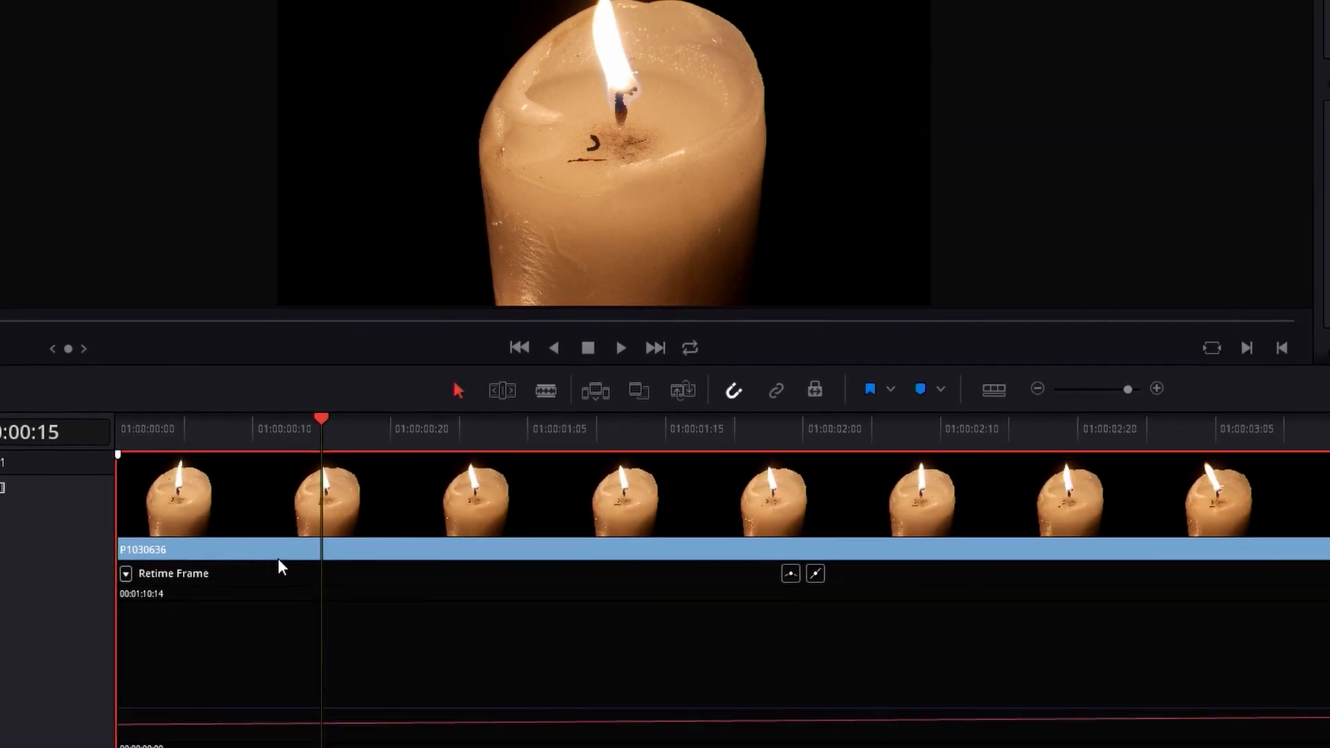
drag(298, 440, 311, 441)
click(1271, 552)
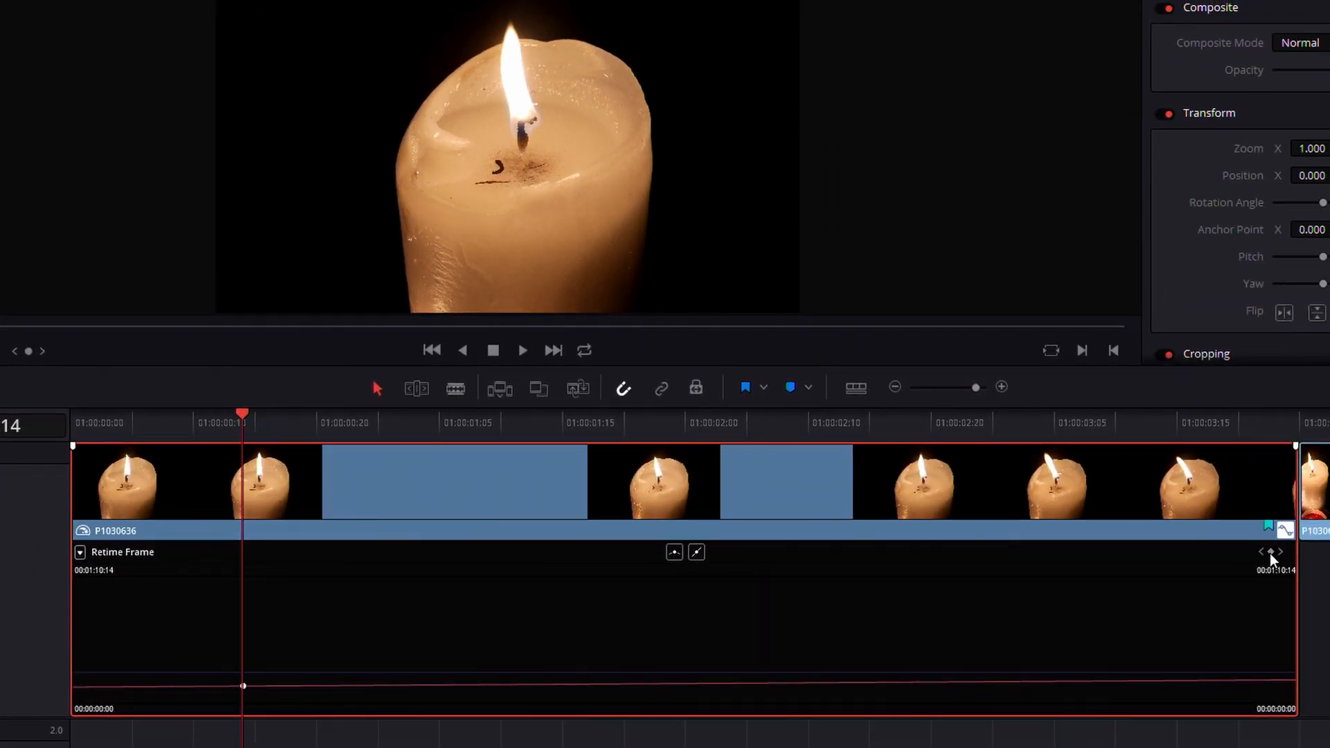
Add a Retime Frame keyframe at 01:00:01:22 on P1030636, raise it to speed up the preceding section and play that section.
drag(243, 416, 650, 457)
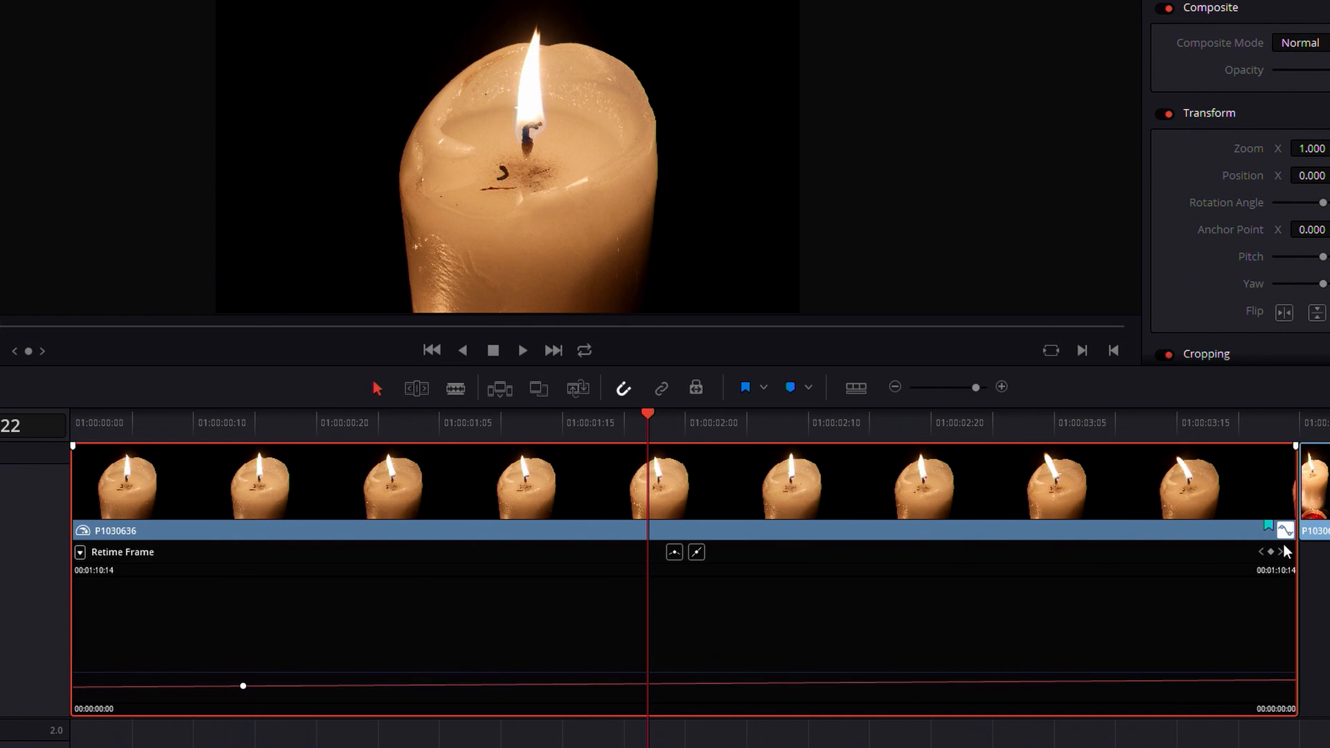
click(1271, 552)
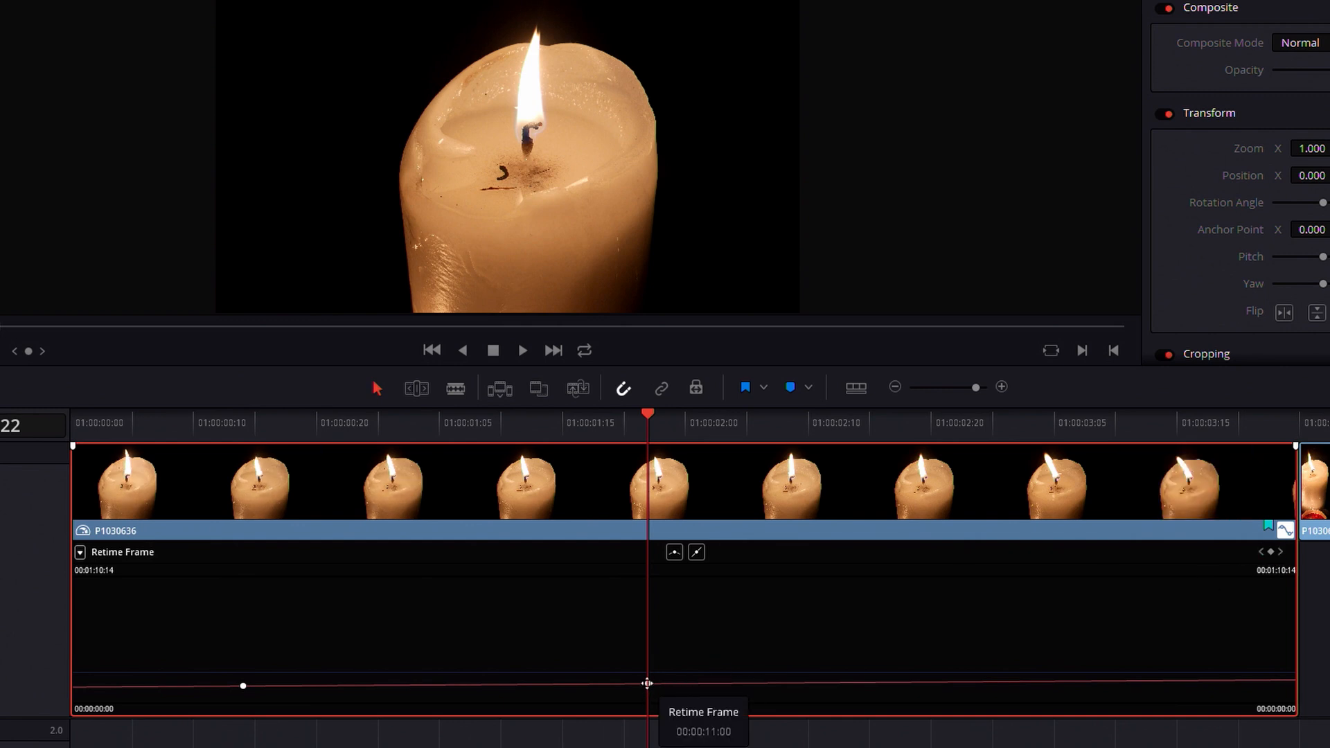
drag(648, 683, 651, 654)
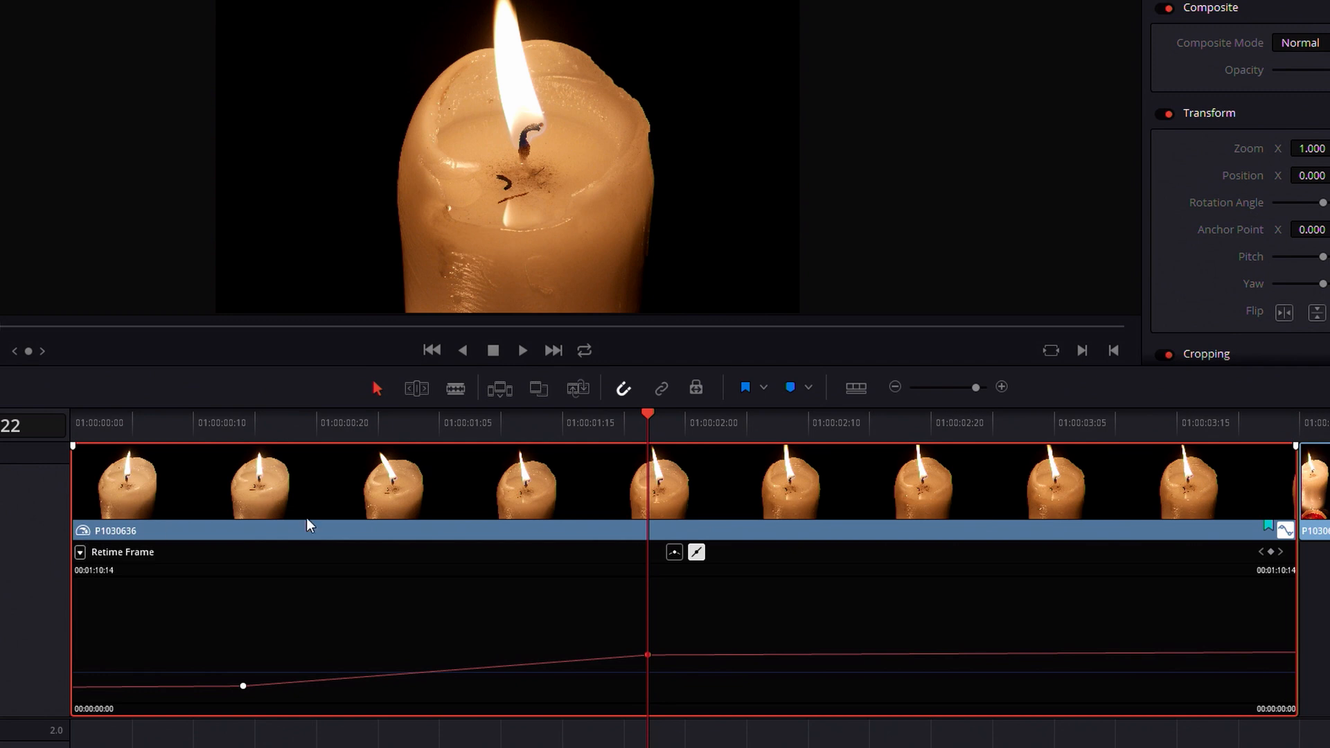
drag(606, 439, 241, 476)
key(space)
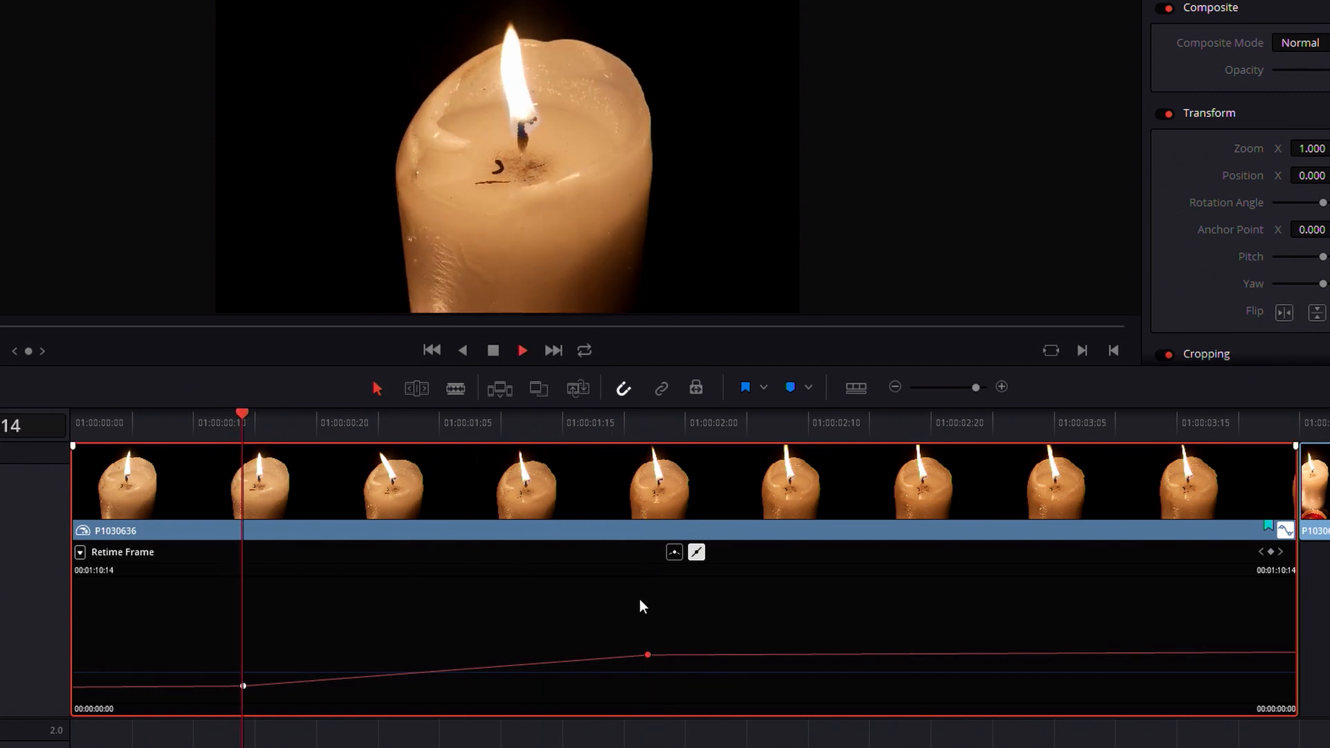
Smooth the raised Retime Frame keyframe into a Bezier curve, lengthen its handles and play the transition.
click(674, 553)
drag(539, 655, 476, 654)
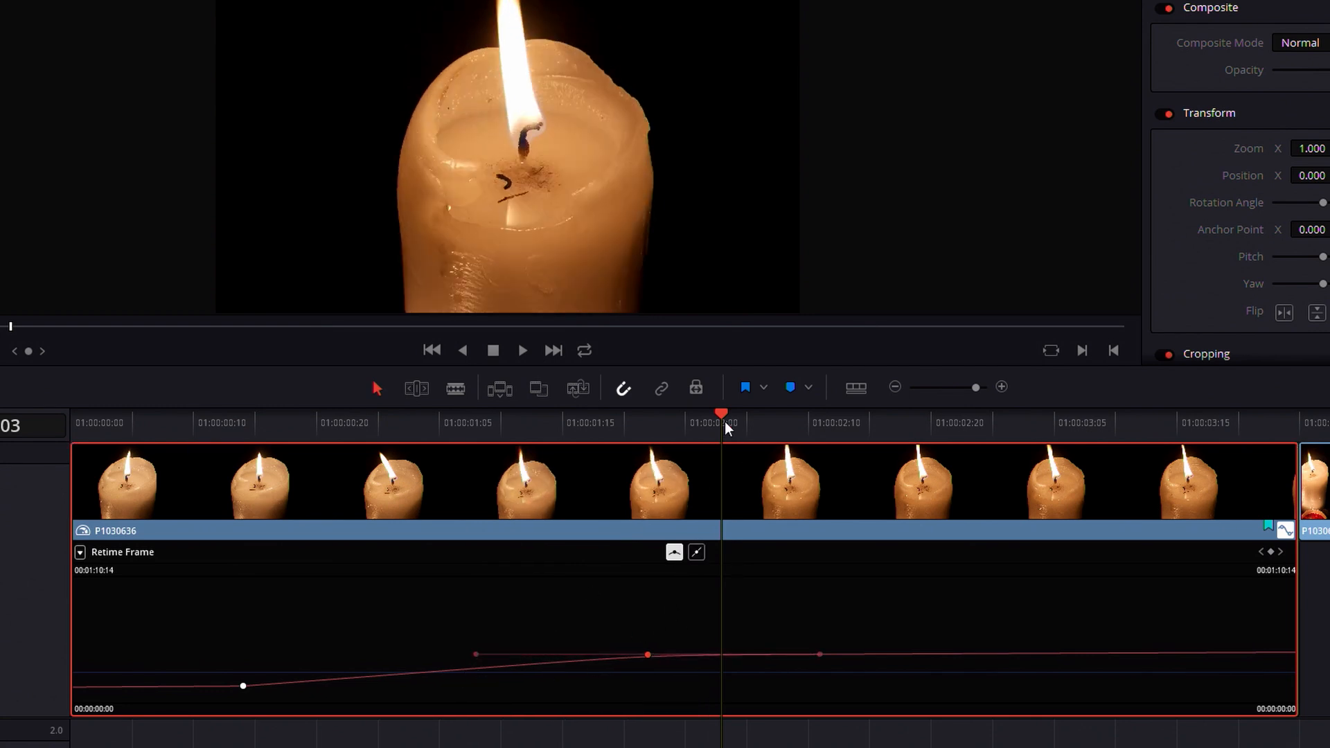
click(400, 422)
key(space)
key(space)
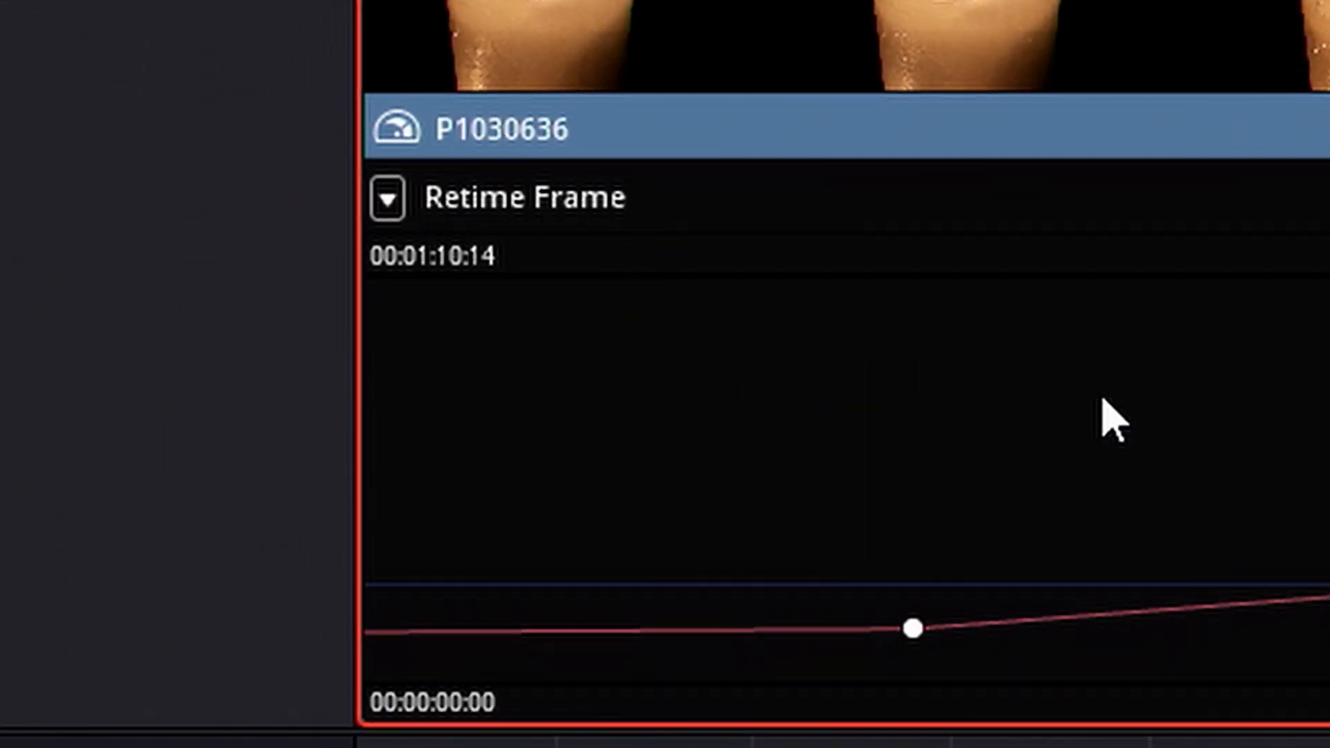
Display the Retime Speed curve of P1030636 in place of the Retime Frame curve.
click(387, 201)
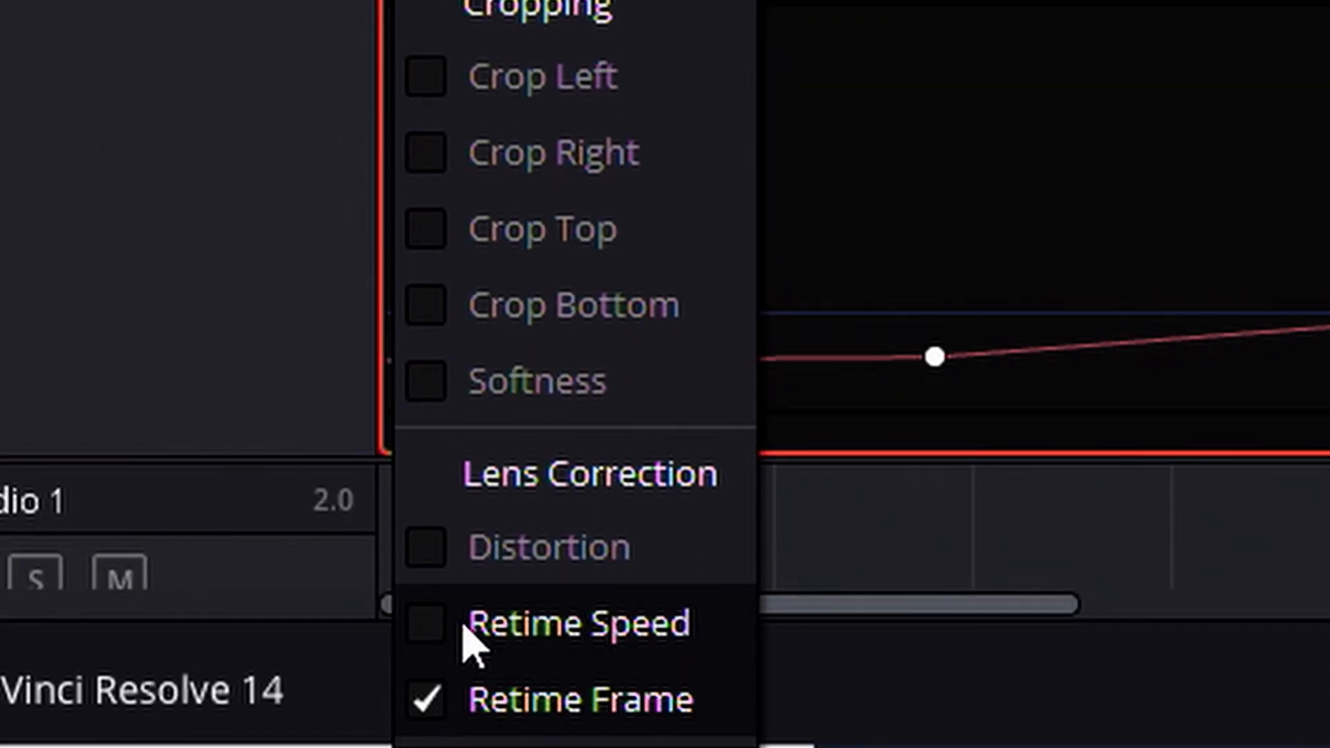
click(435, 629)
click(427, 700)
click(1237, 524)
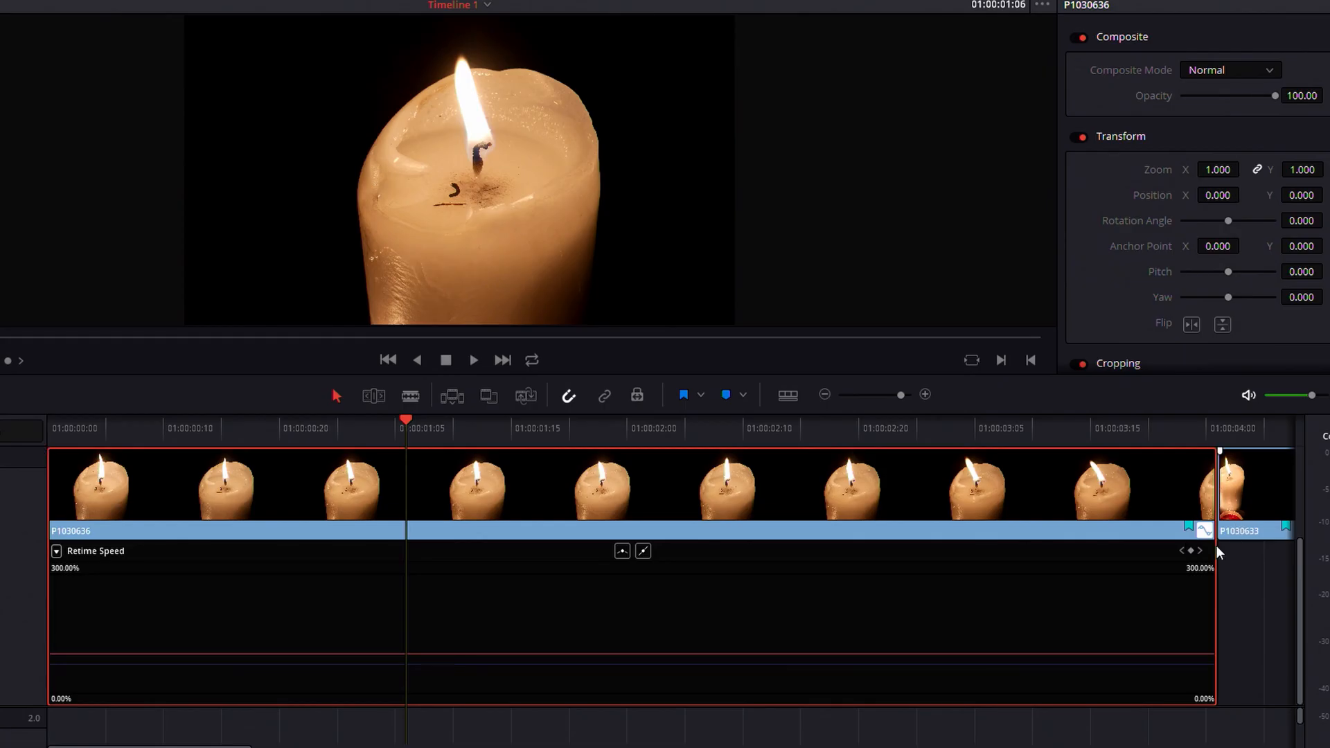
Add Retime Speed keyframes to P1030636 at 01:00:01:06 and 01:00:02:08, and play the clip.
click(1191, 552)
key(space)
click(1191, 551)
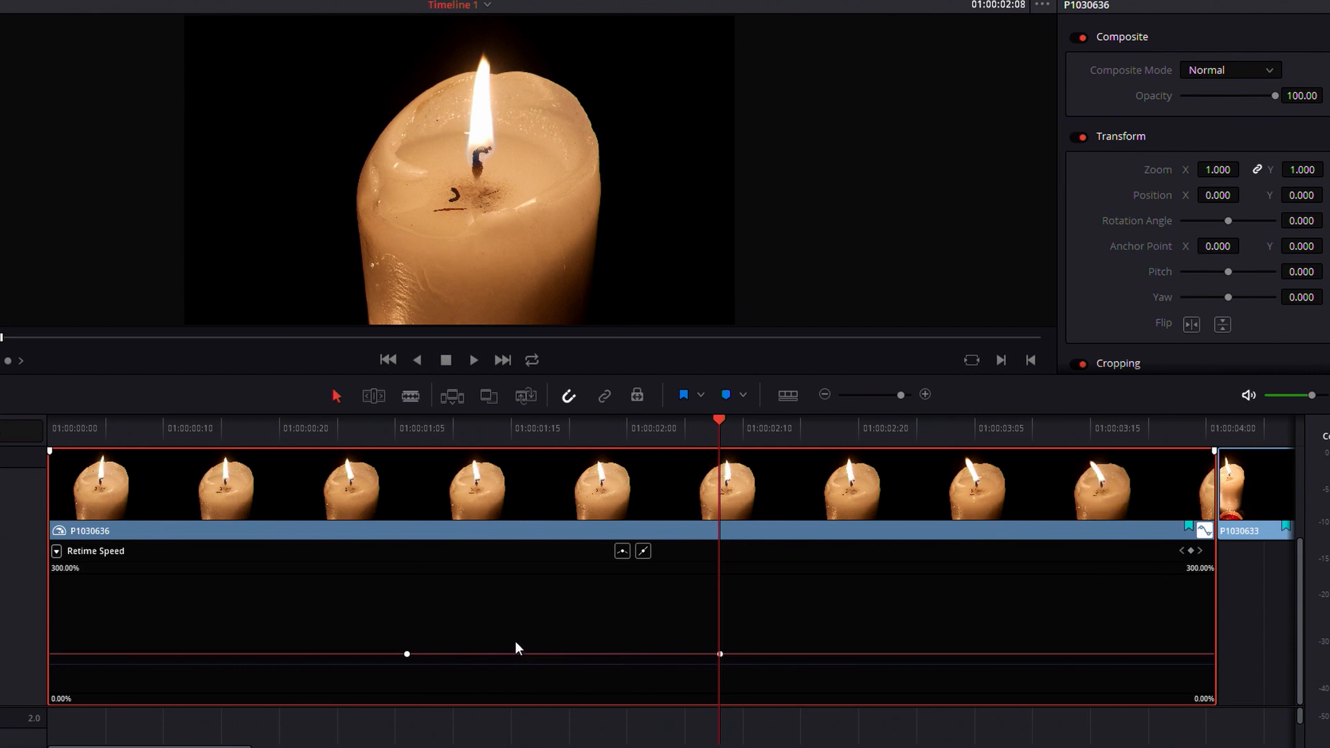
drag(729, 413, 194, 476)
key(space)
key(space)
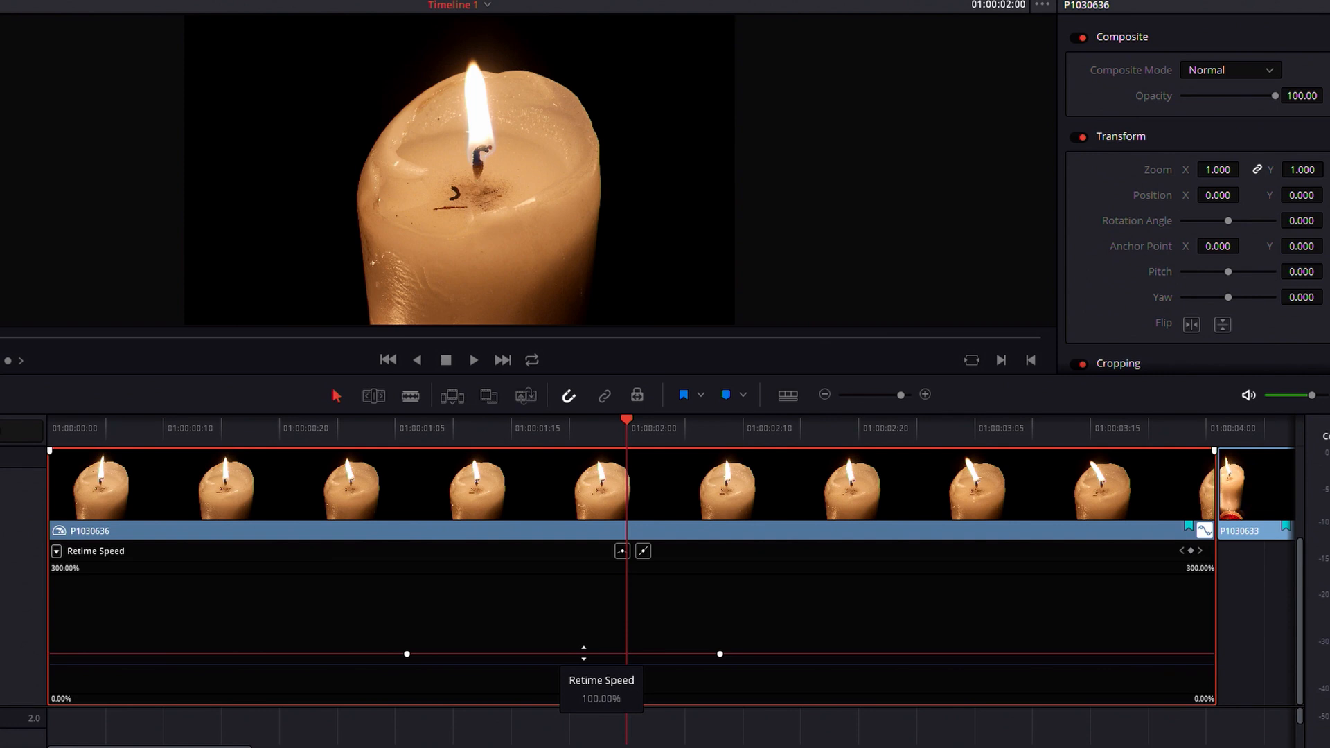
Raise the Retime Speed between the two keyframes of P1030636 to well above 200% and play the speed change.
drag(584, 654, 572, 551)
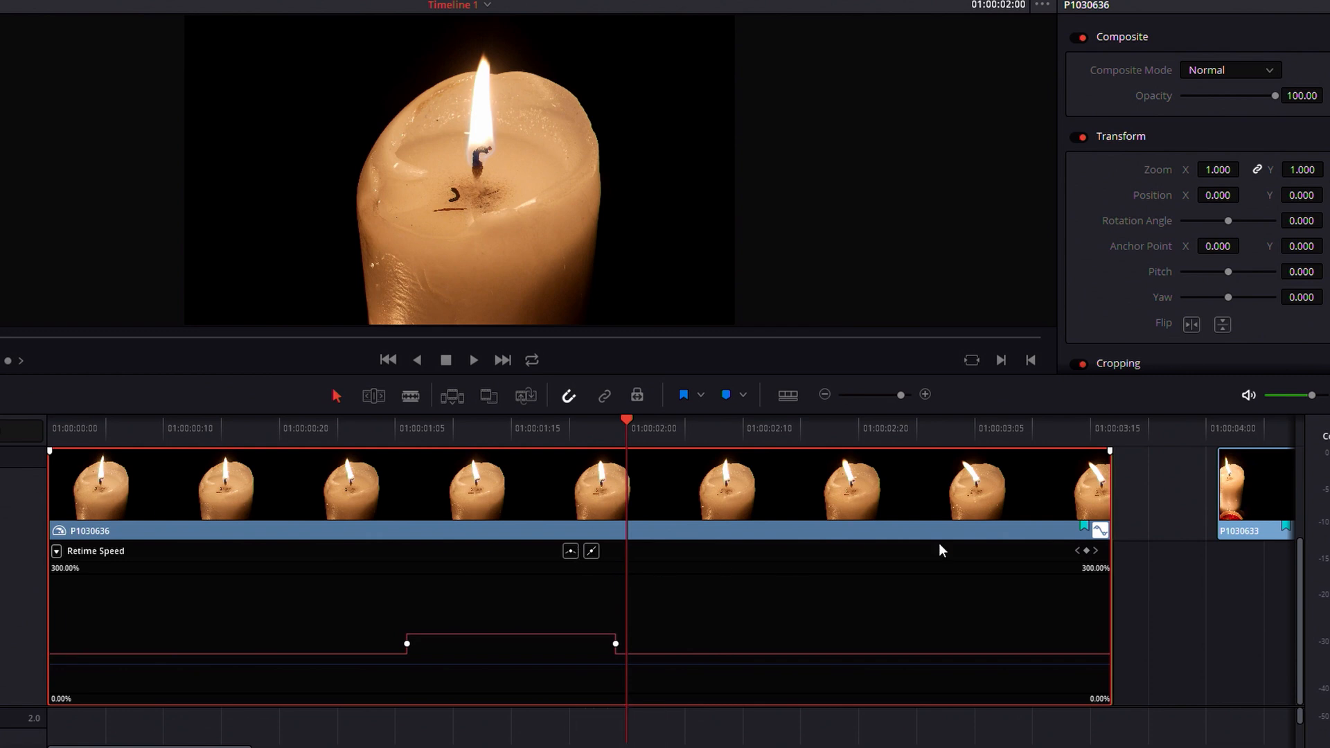
drag(516, 649, 519, 460)
click(371, 428)
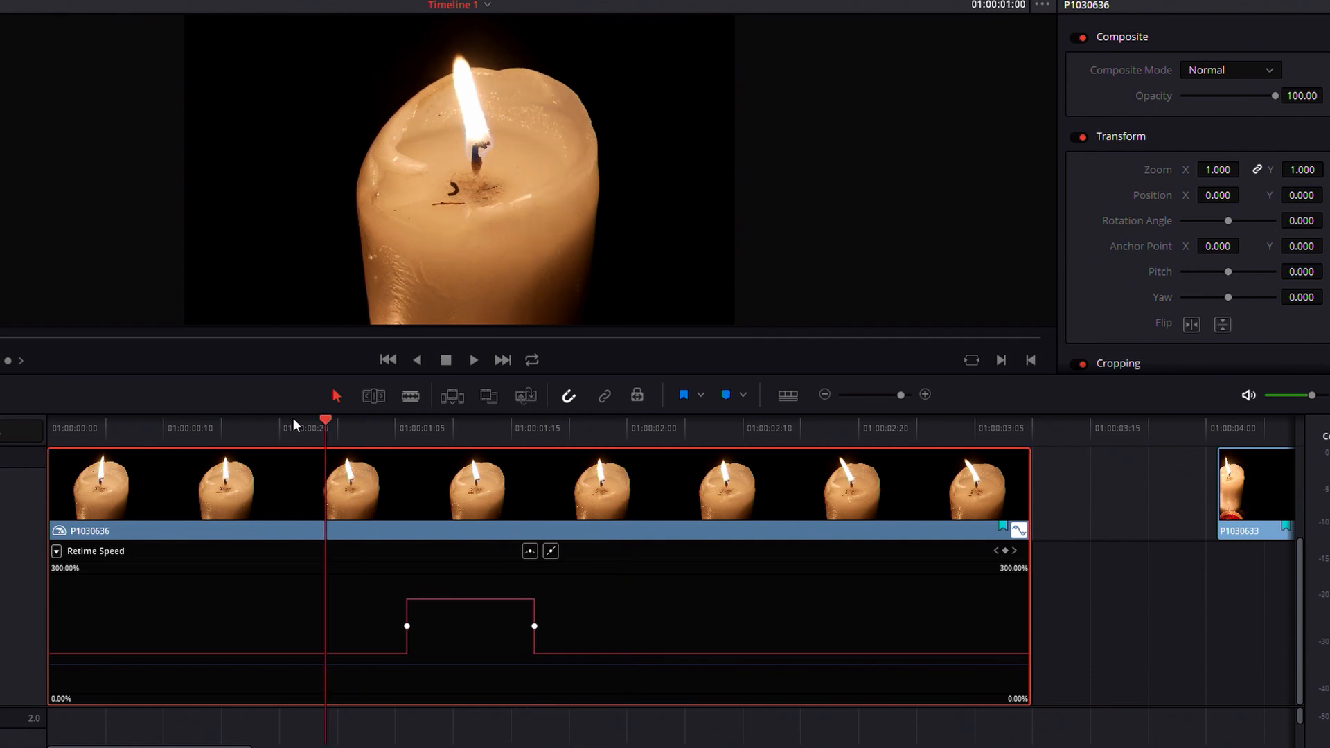
key(Home)
key(space)
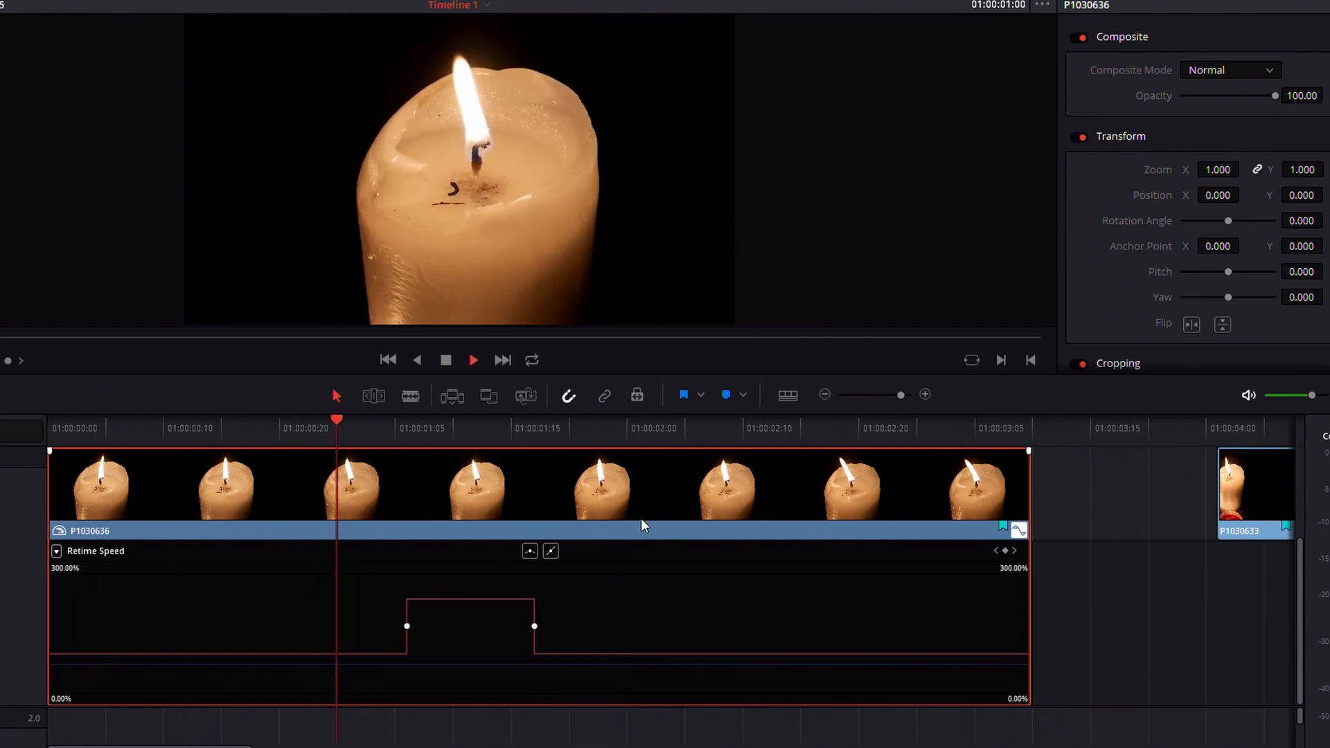
key(space)
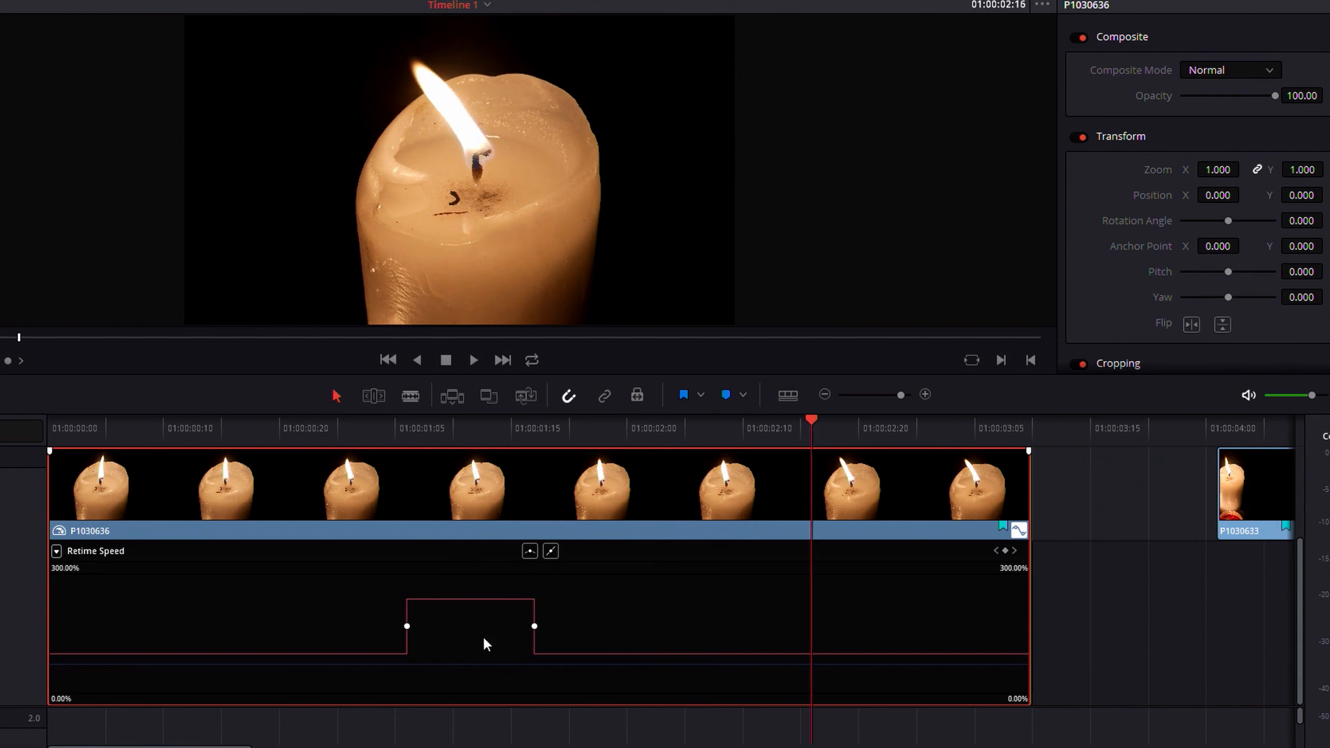
Move the second Retime Speed keyframe out to about 01:00:02:09 to extend the fast section, and play the clip.
drag(534, 626, 730, 626)
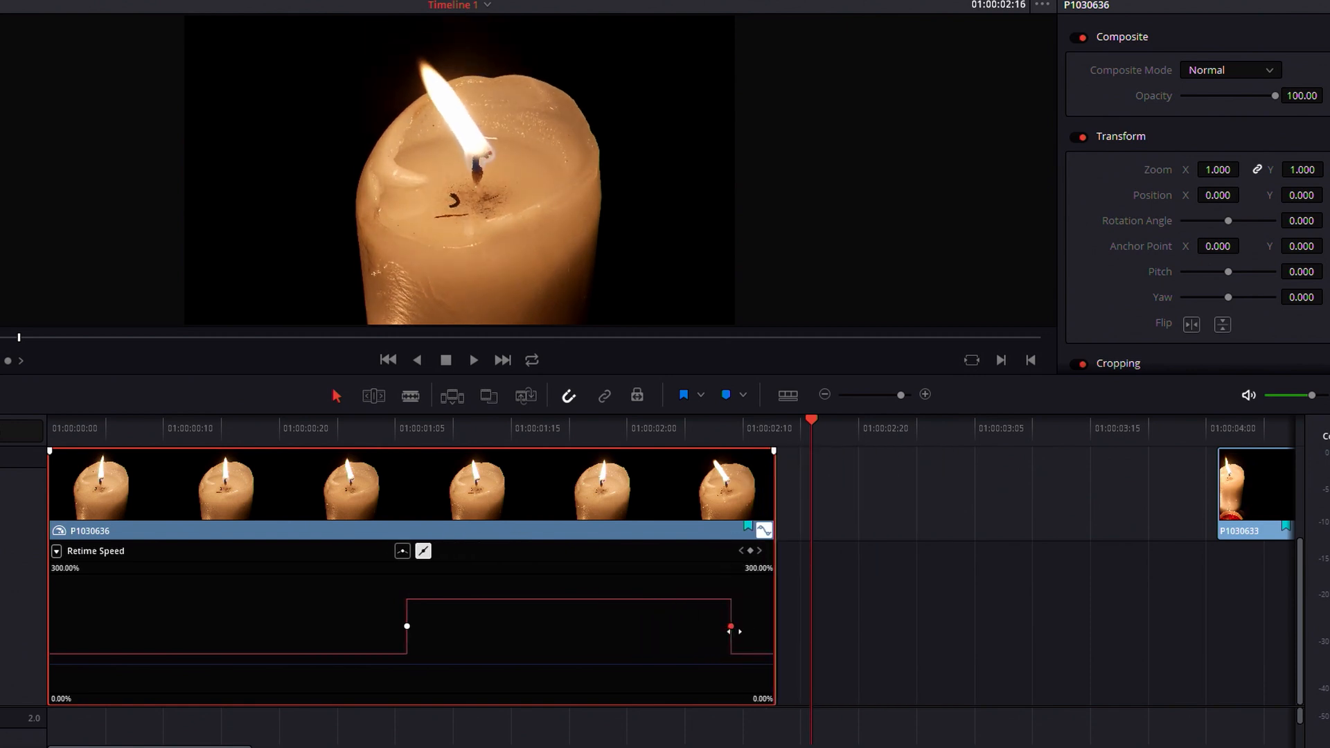
drag(371, 425, 13, 457)
key(space)
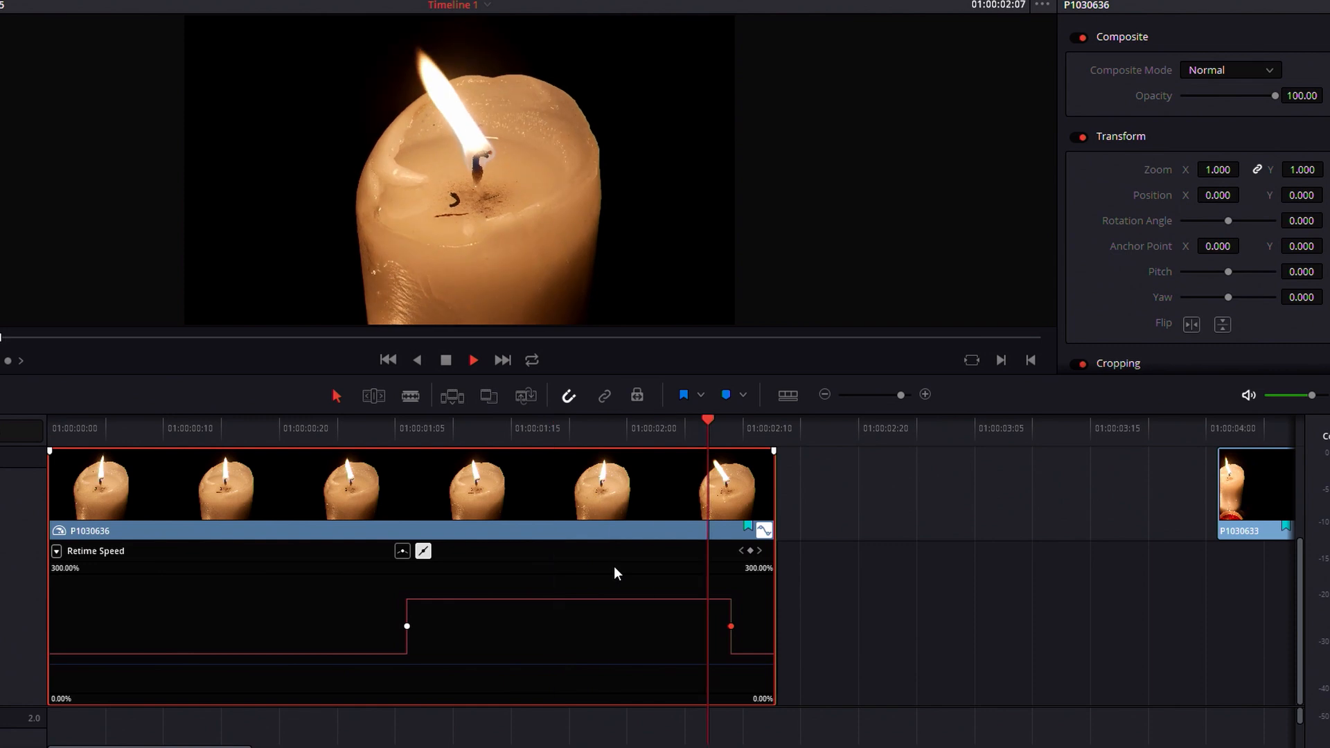
drag(746, 437, 256, 488)
Smooth both Retime Speed keyframes of P1030636 into Bezier curves.
drag(376, 608, 434, 635)
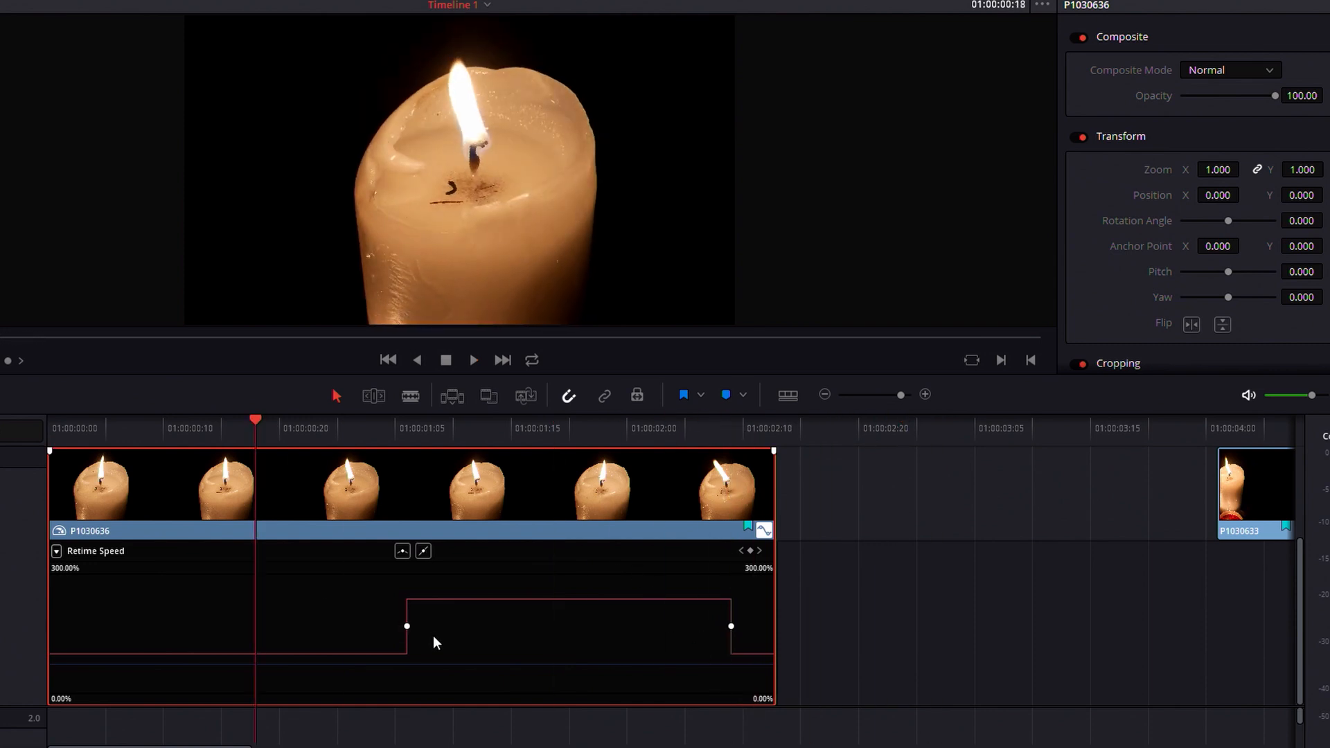
click(402, 551)
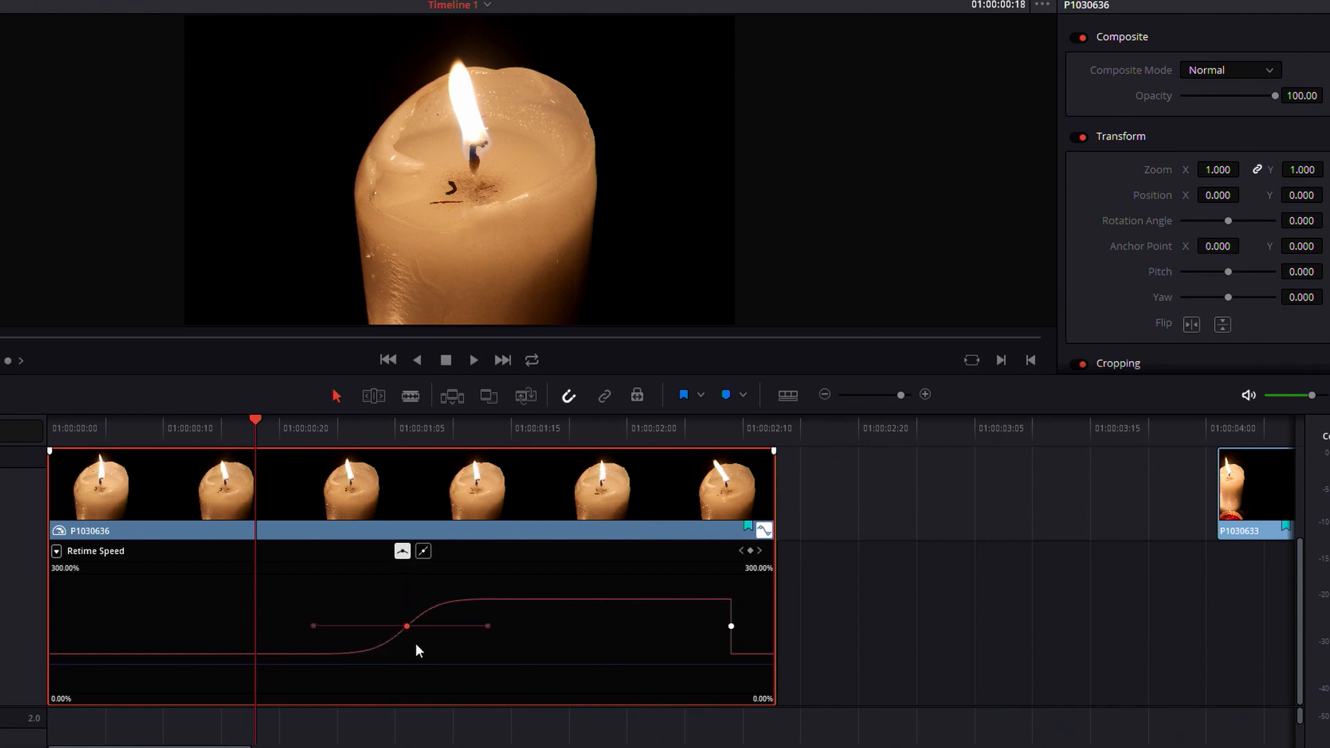
click(732, 628)
click(401, 551)
Extend the end of P1030636 to meet P1030633 and play the clip from its start.
drag(774, 516, 1214, 516)
click(55, 438)
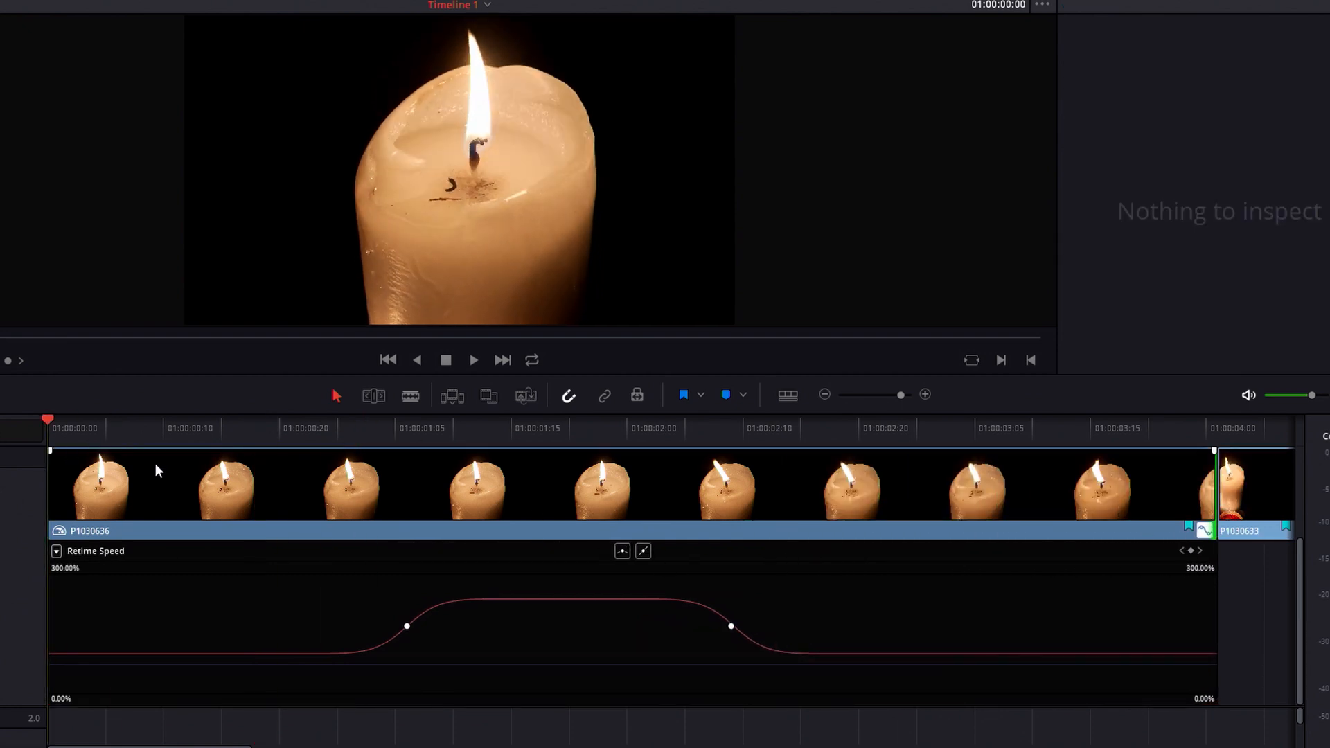
key(space)
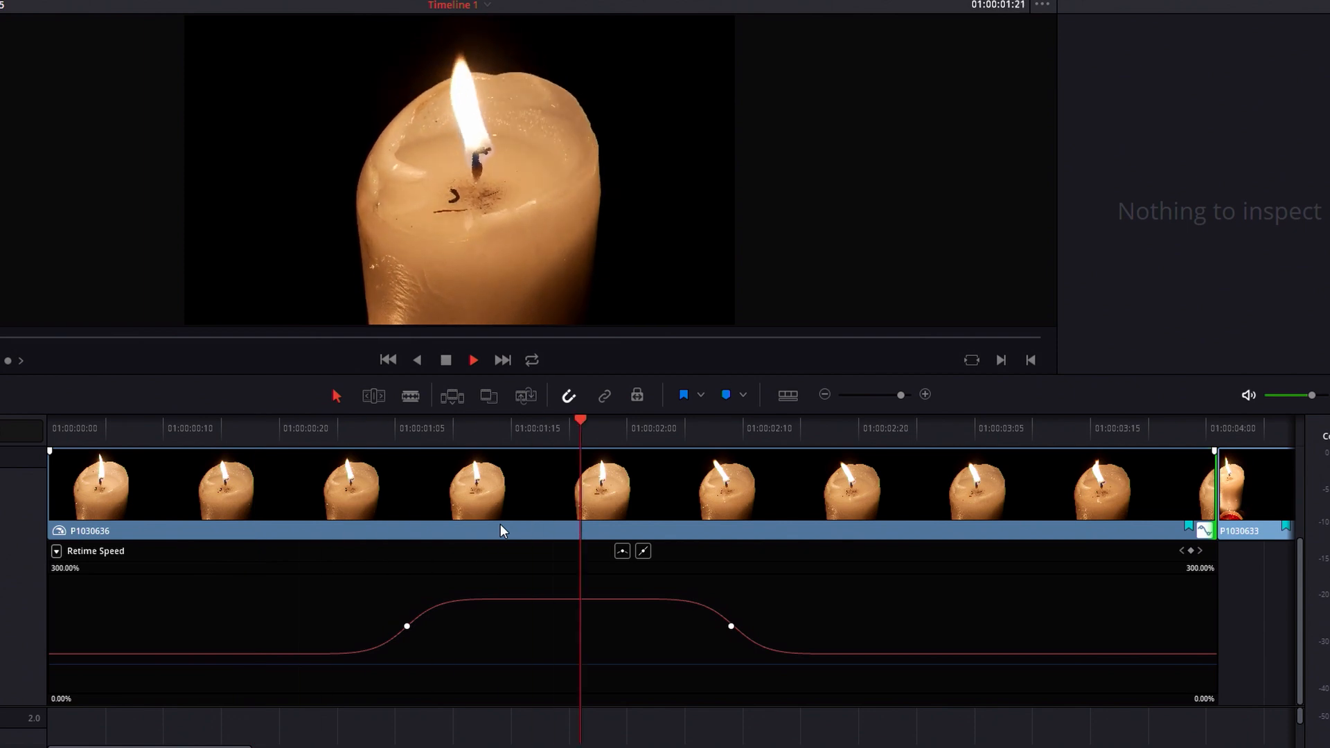
key(space)
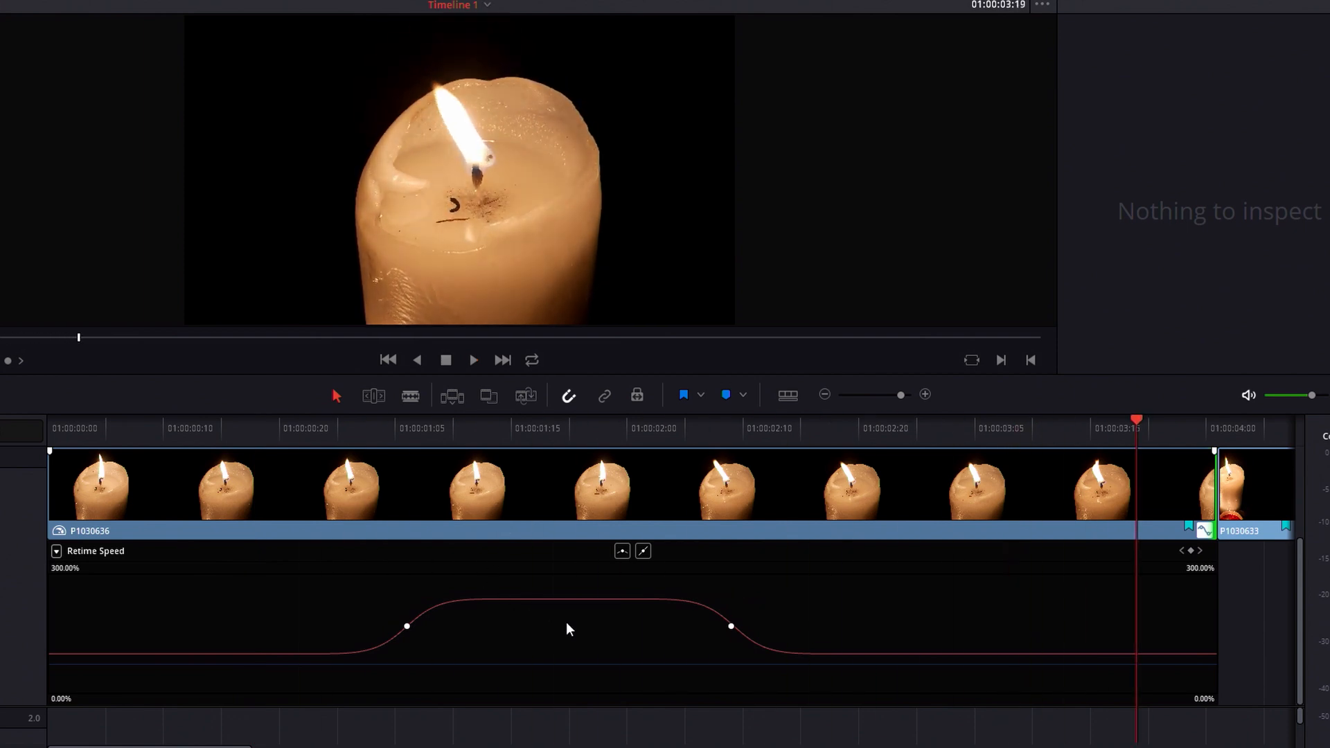
Raise the Retime Speed between the keyframes further and shorten the first keyframe's handles for a steeper ramp.
drag(522, 598, 532, 523)
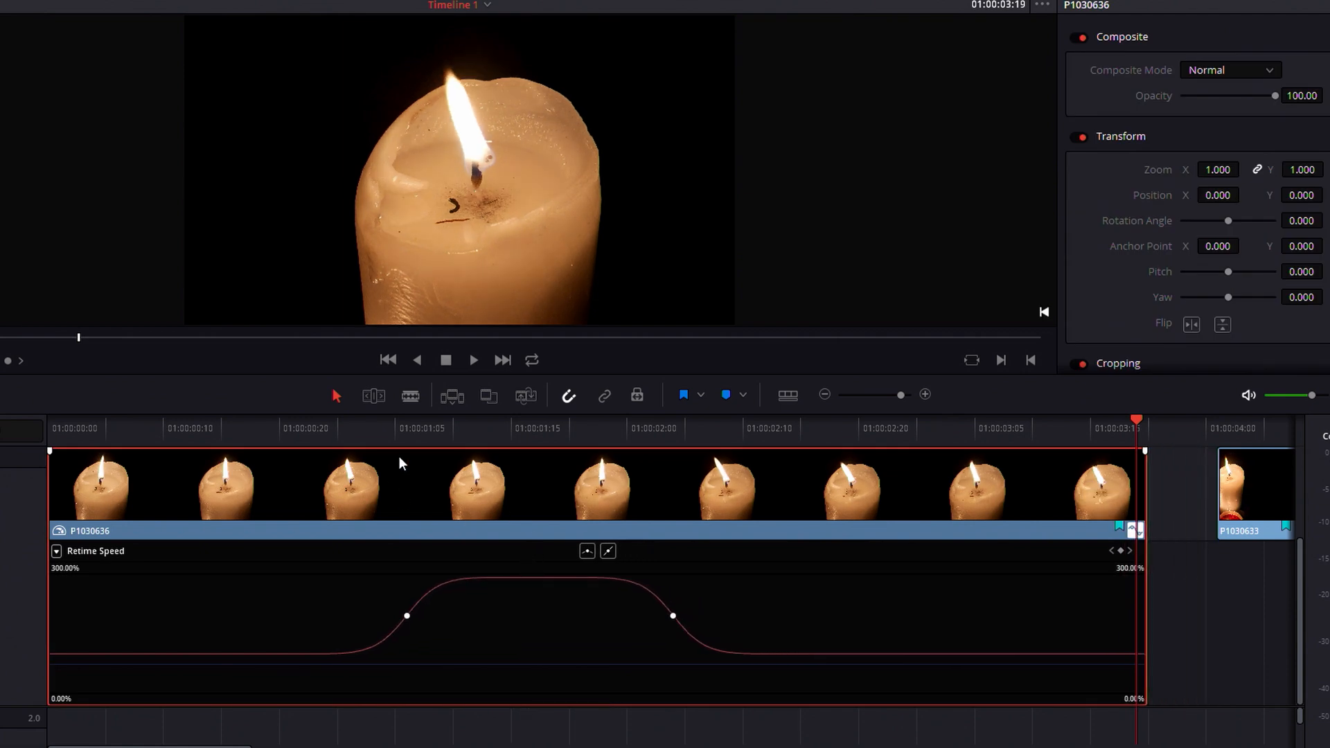
drag(418, 428, 328, 460)
click(408, 615)
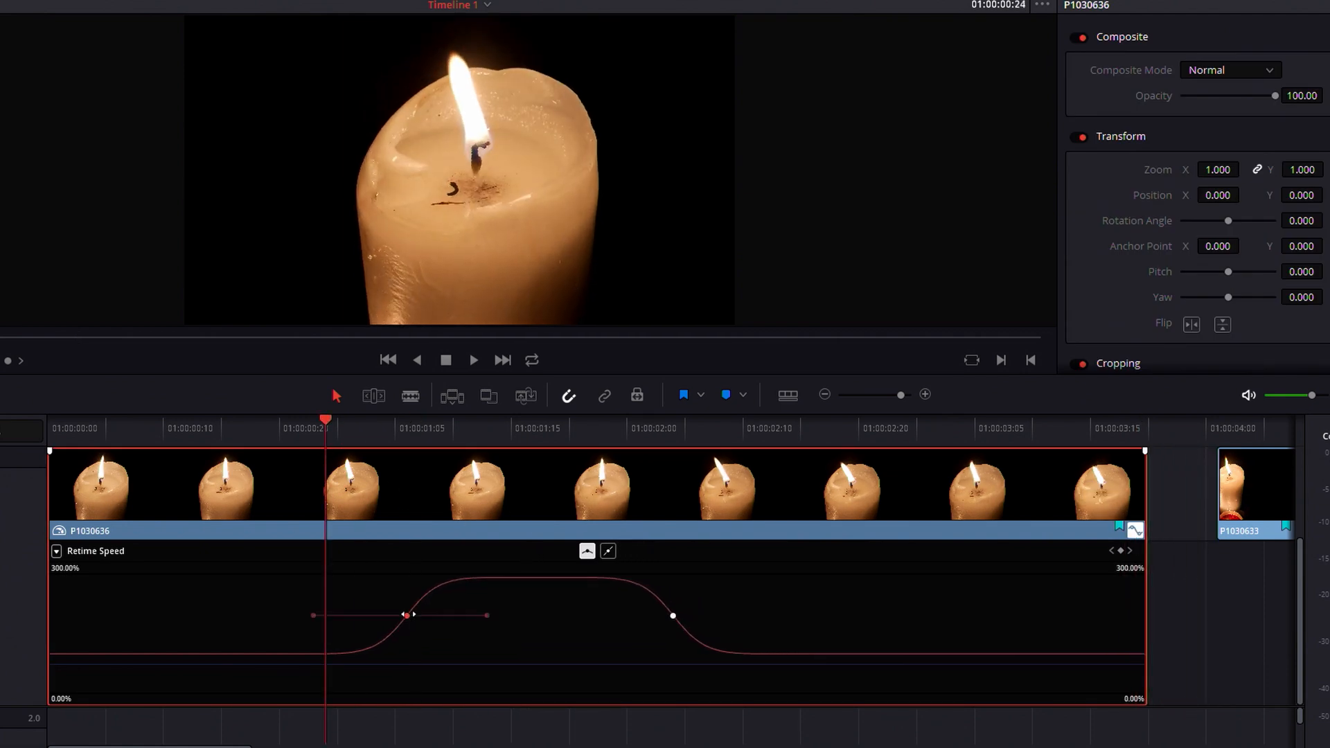
drag(313, 615, 351, 625)
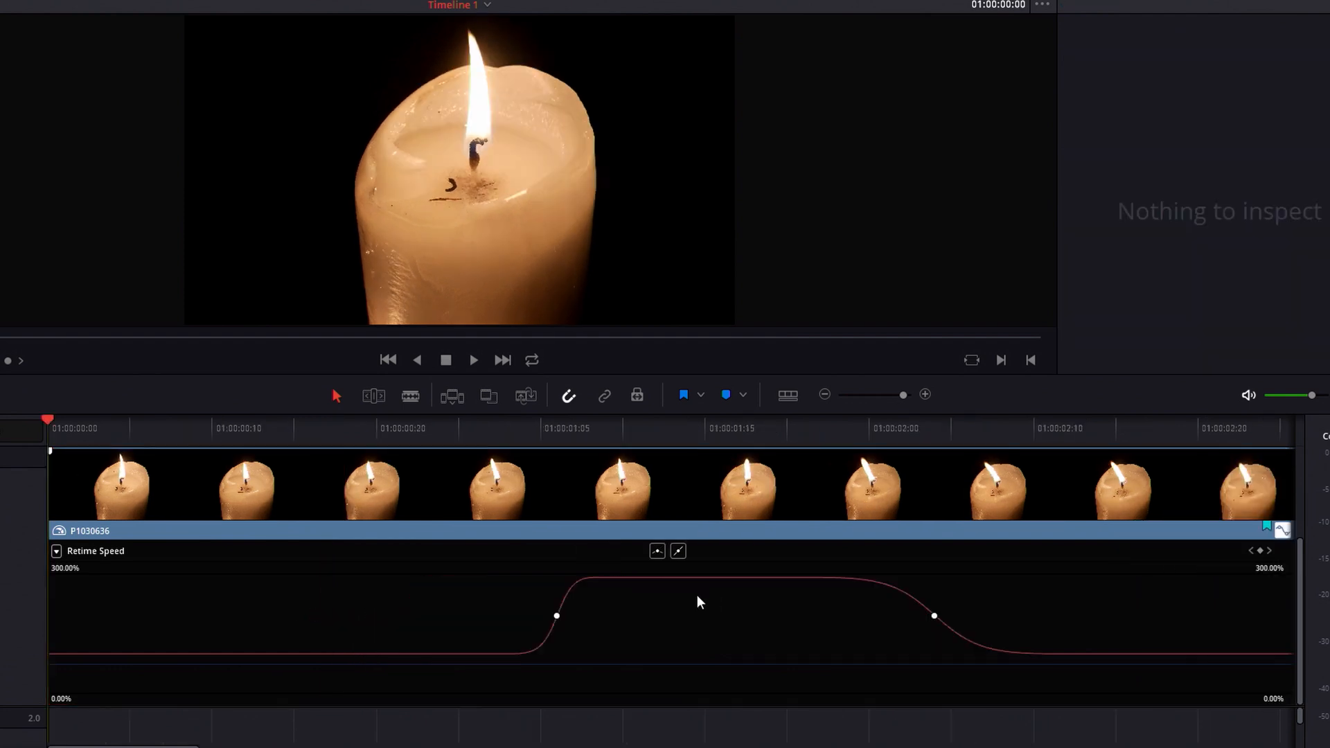
Select the second Retime Speed keyframe of P1030636 to show its handles, and close the clip's Retime Curve.
key(ctrl+minus)
key(ctrl+minus)
key(ctrl+equal)
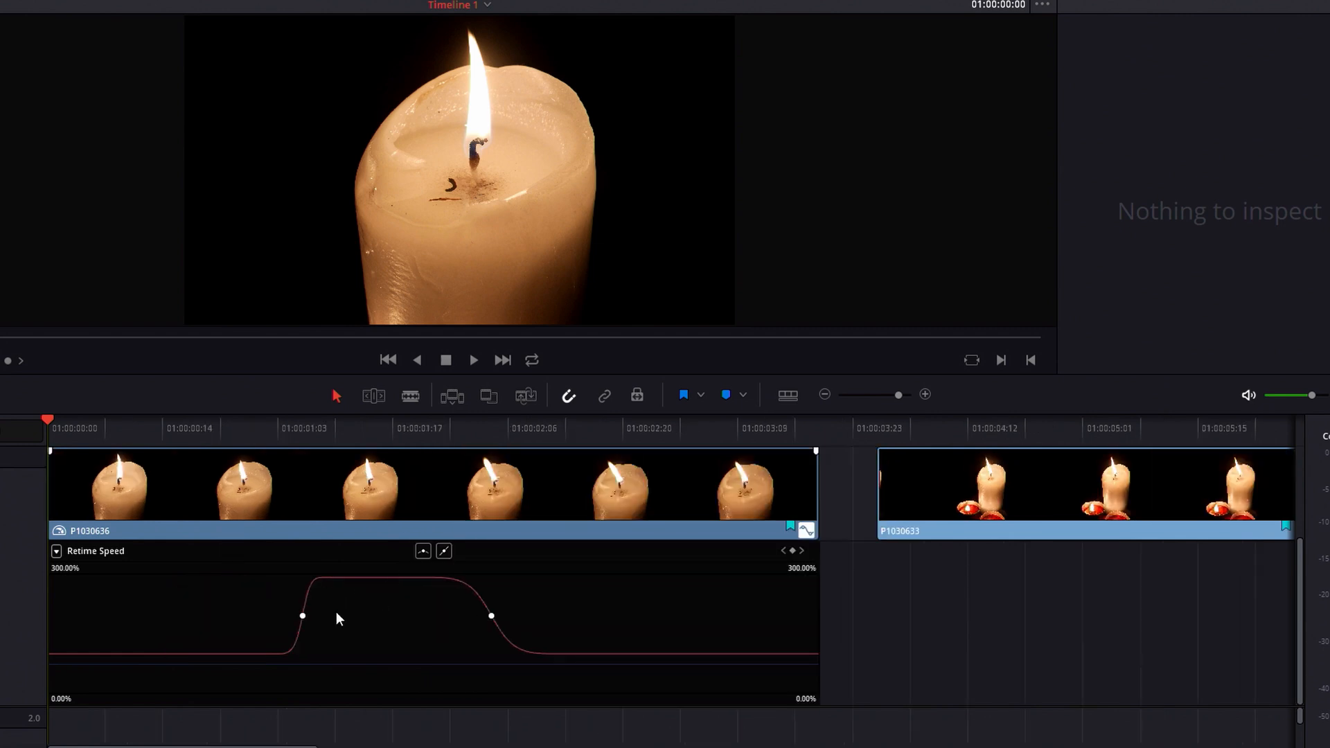
click(492, 615)
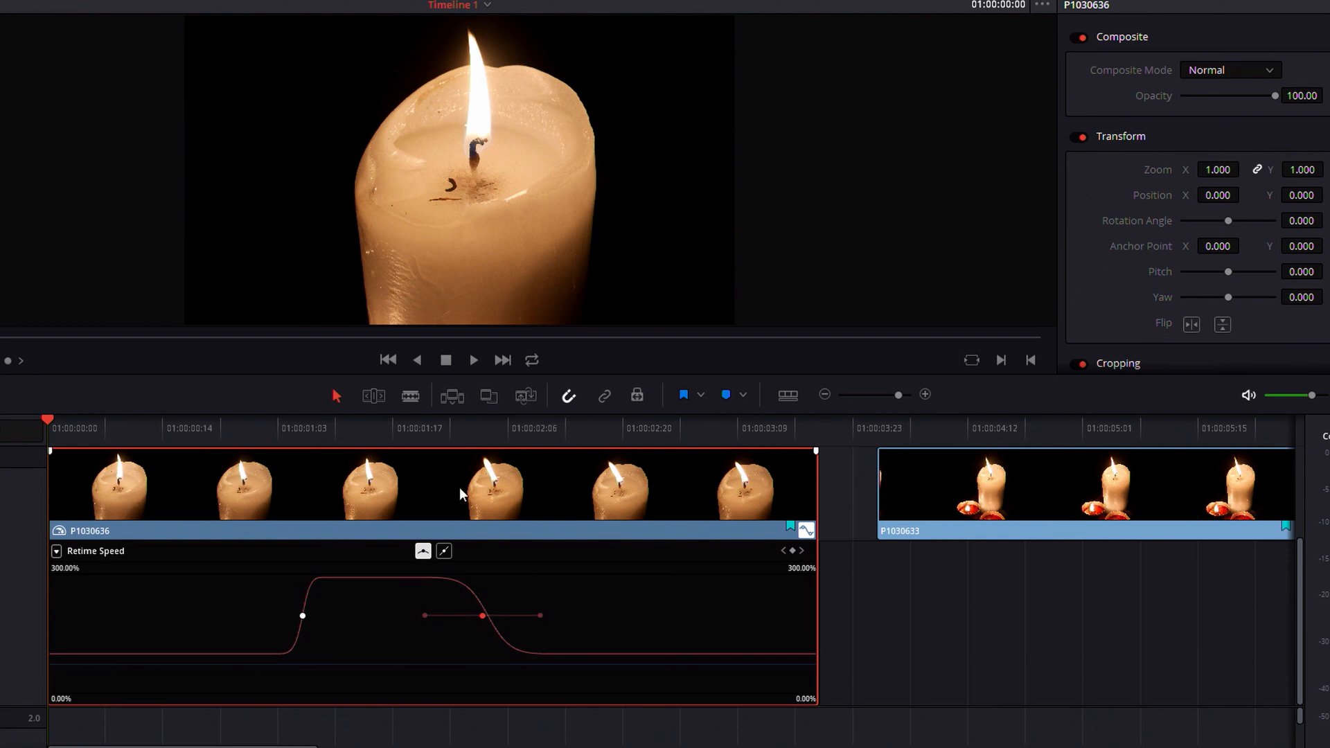
right_click(381, 499)
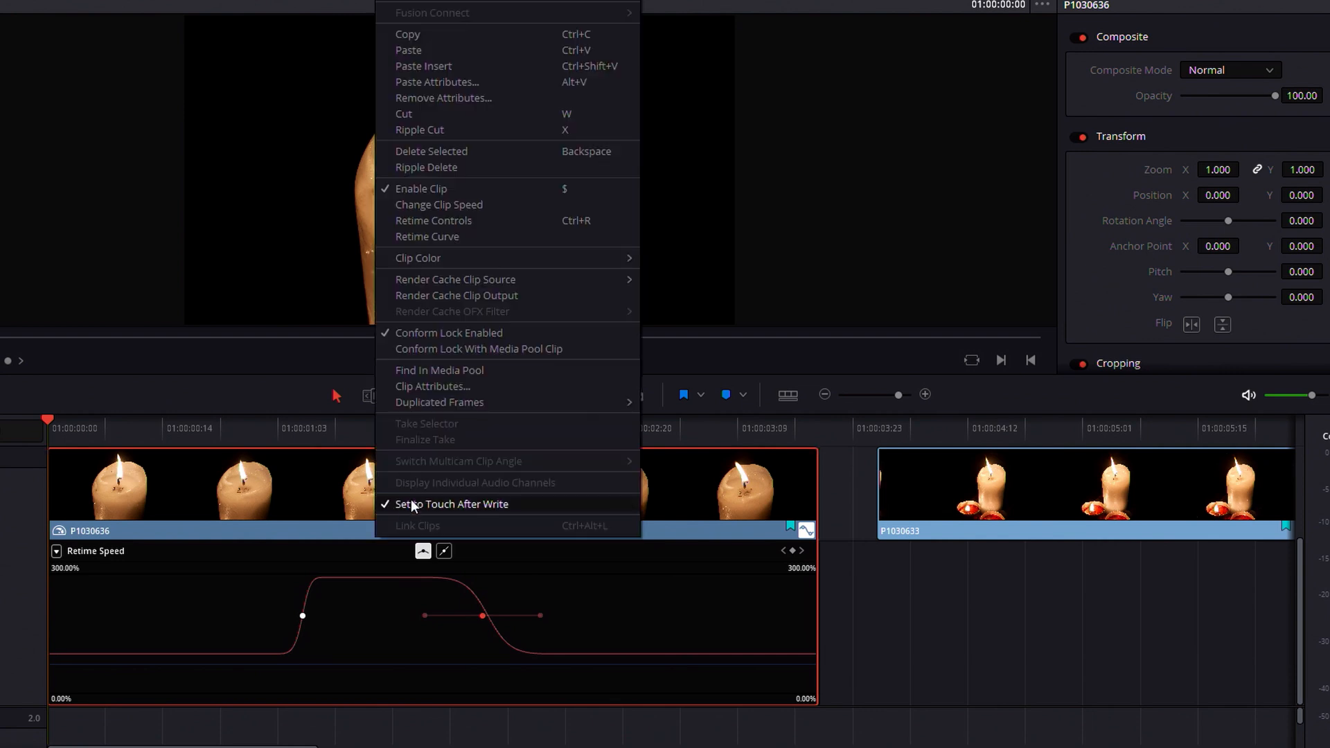
click(444, 239)
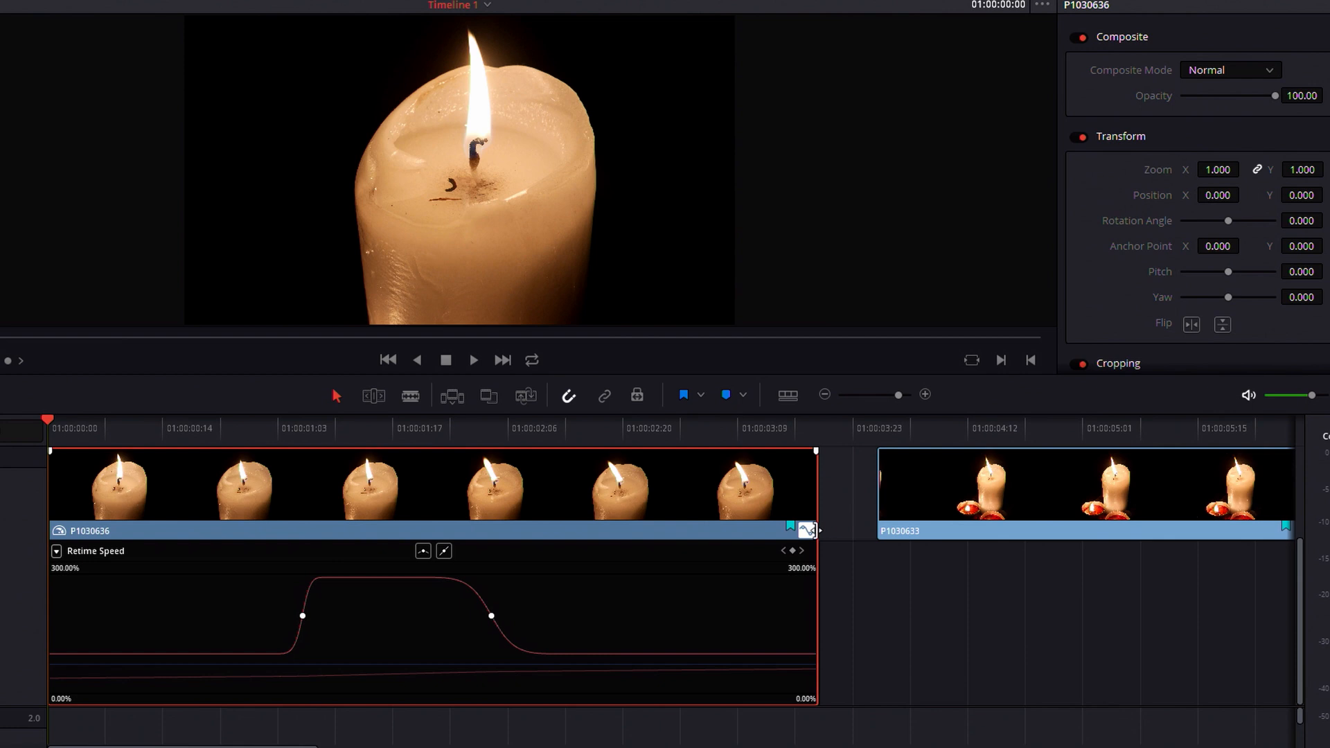
click(806, 531)
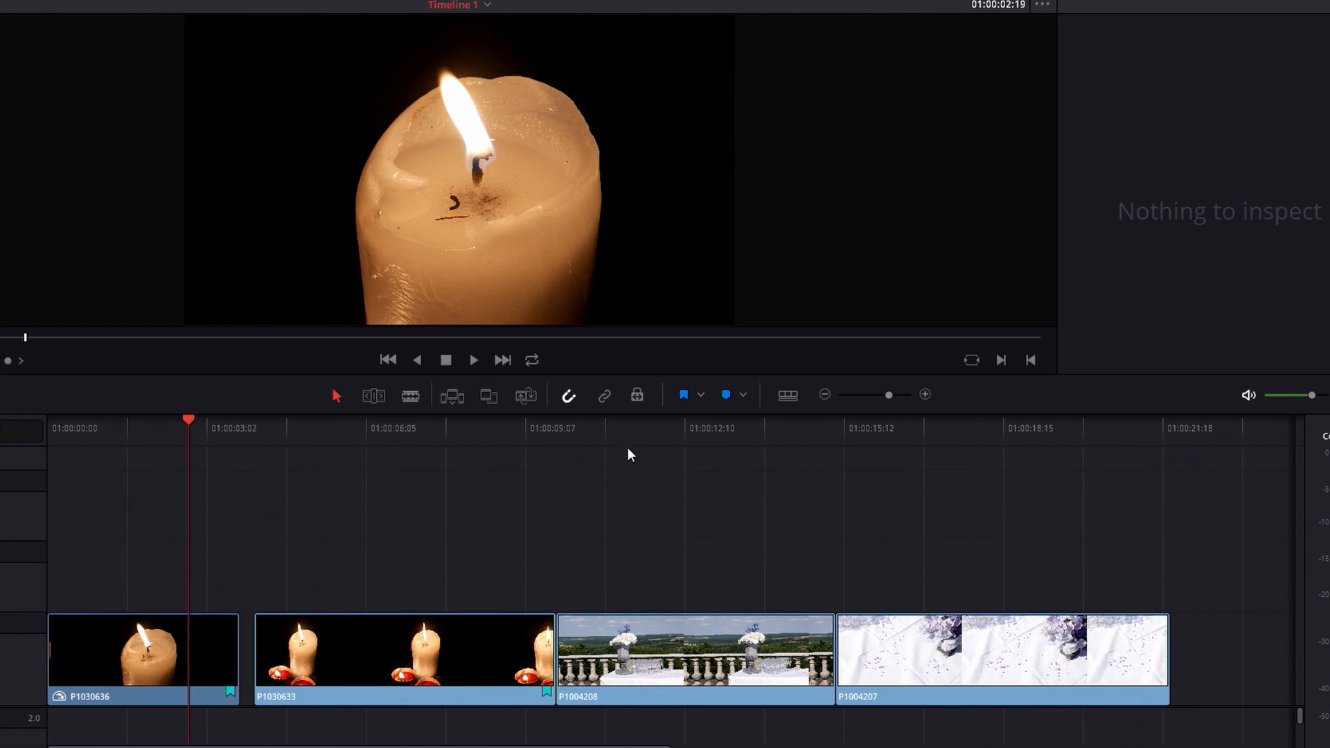
Delete clip P1004208 and move P1004207 into its place directly after P1030633.
mouse_move(628, 449)
mouse_down()
mouse_move(726, 446)
mouse_move(645, 468)
mouse_up()
click(783, 688)
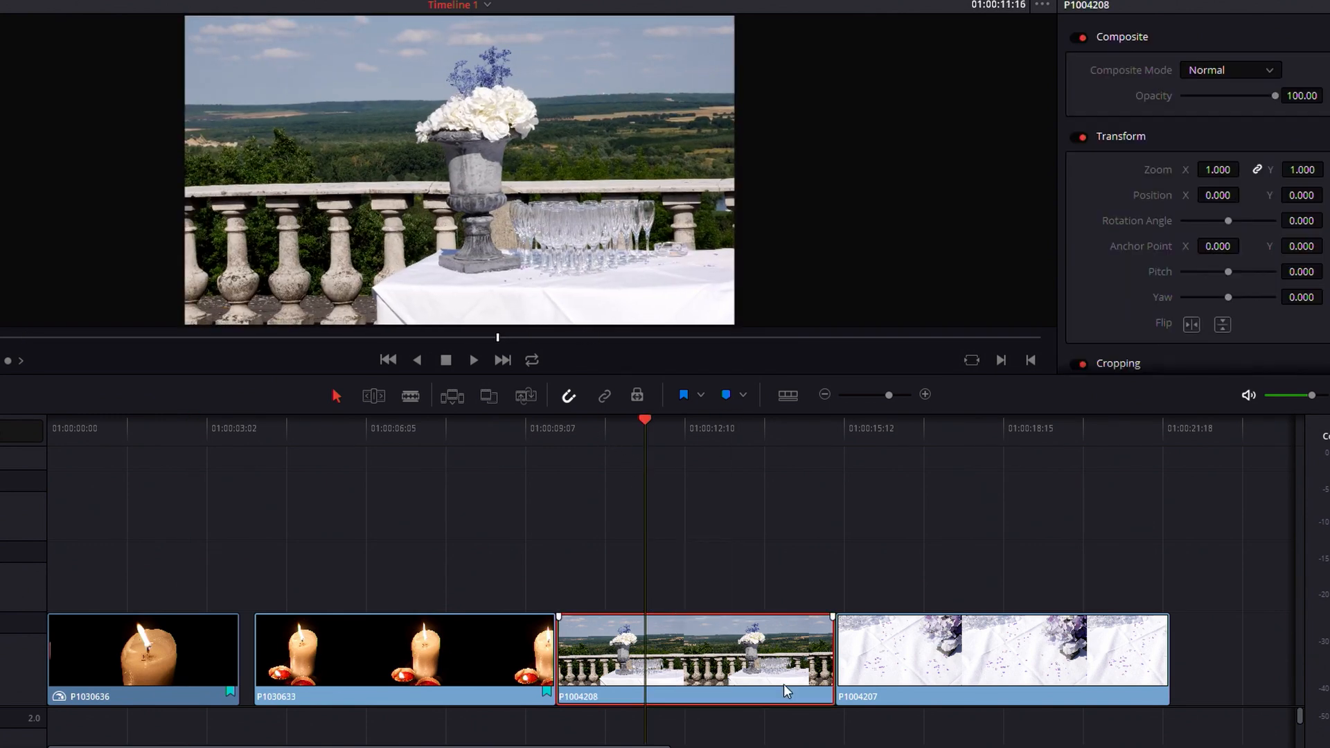
key(BackSpace)
drag(975, 660, 697, 660)
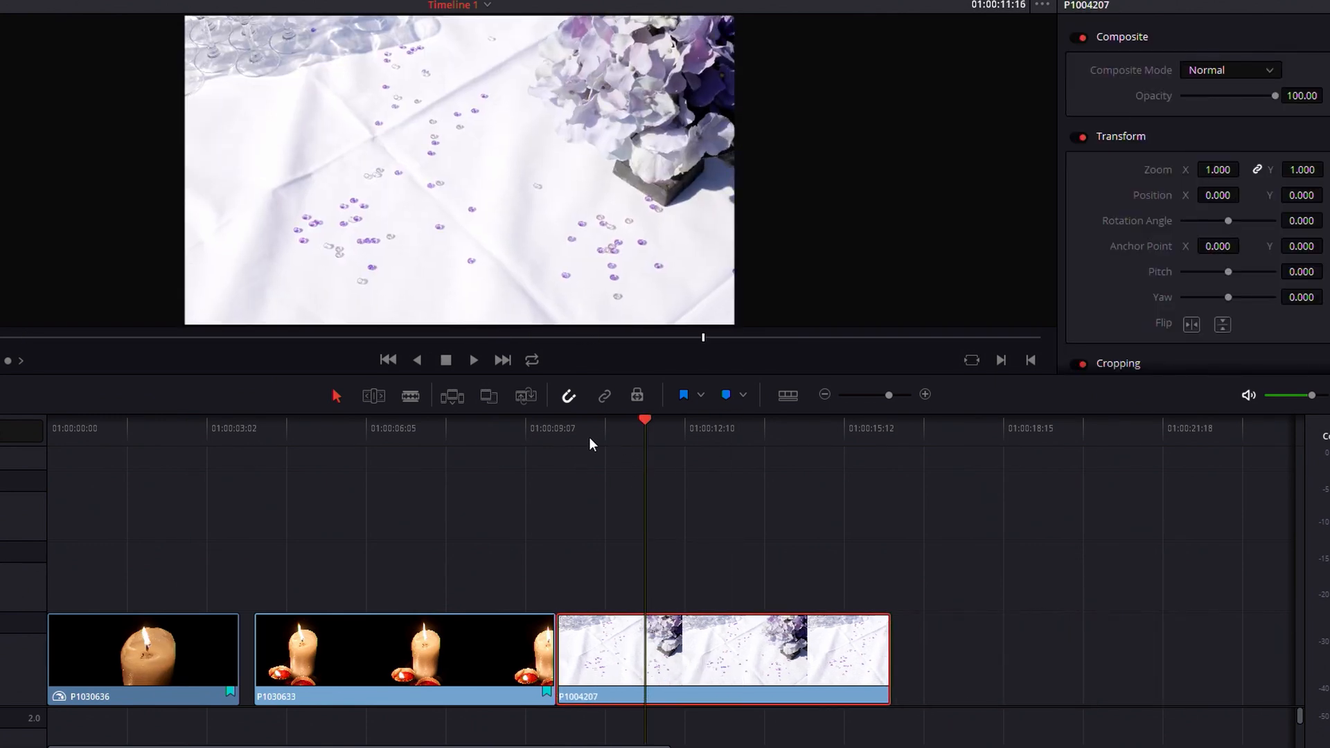
Place the playhead at 01:00:10:09 and show the Retime Curve of P1004207 with Retime Speed instead of Retime Frame.
click(579, 434)
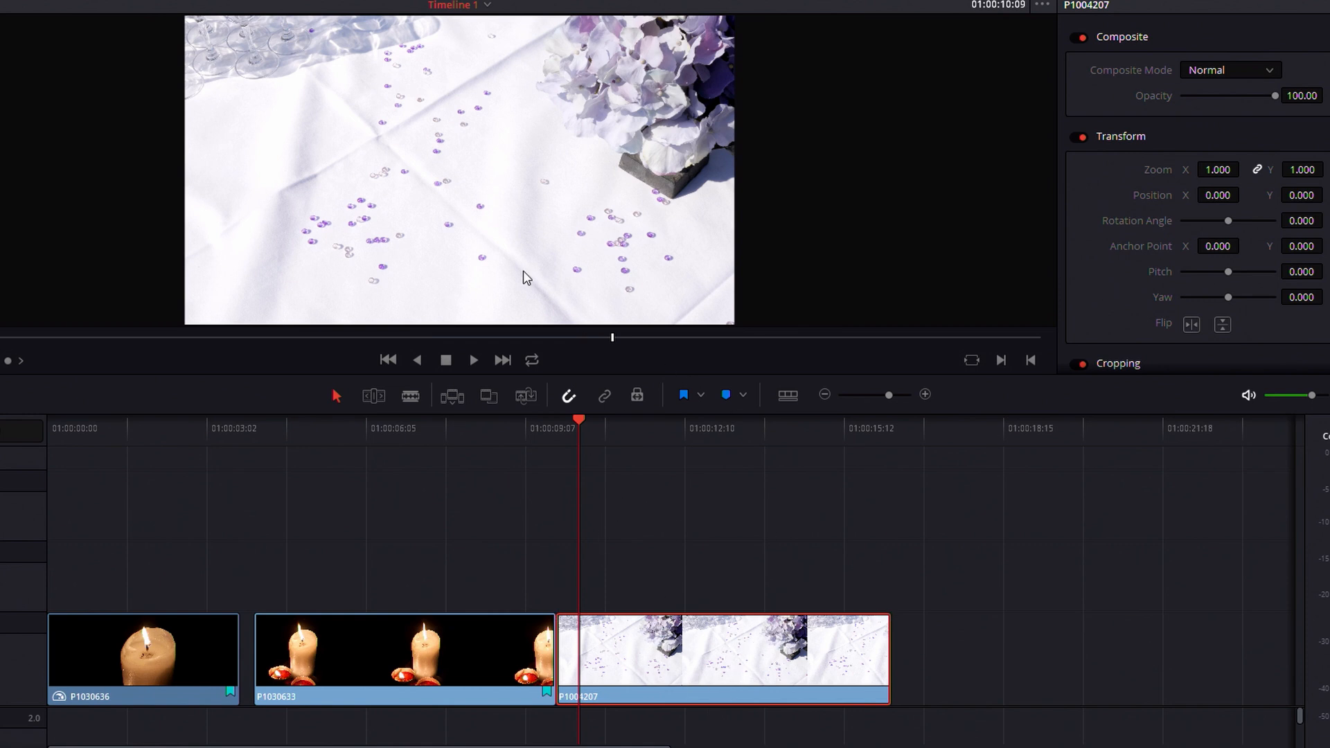
right_click(666, 639)
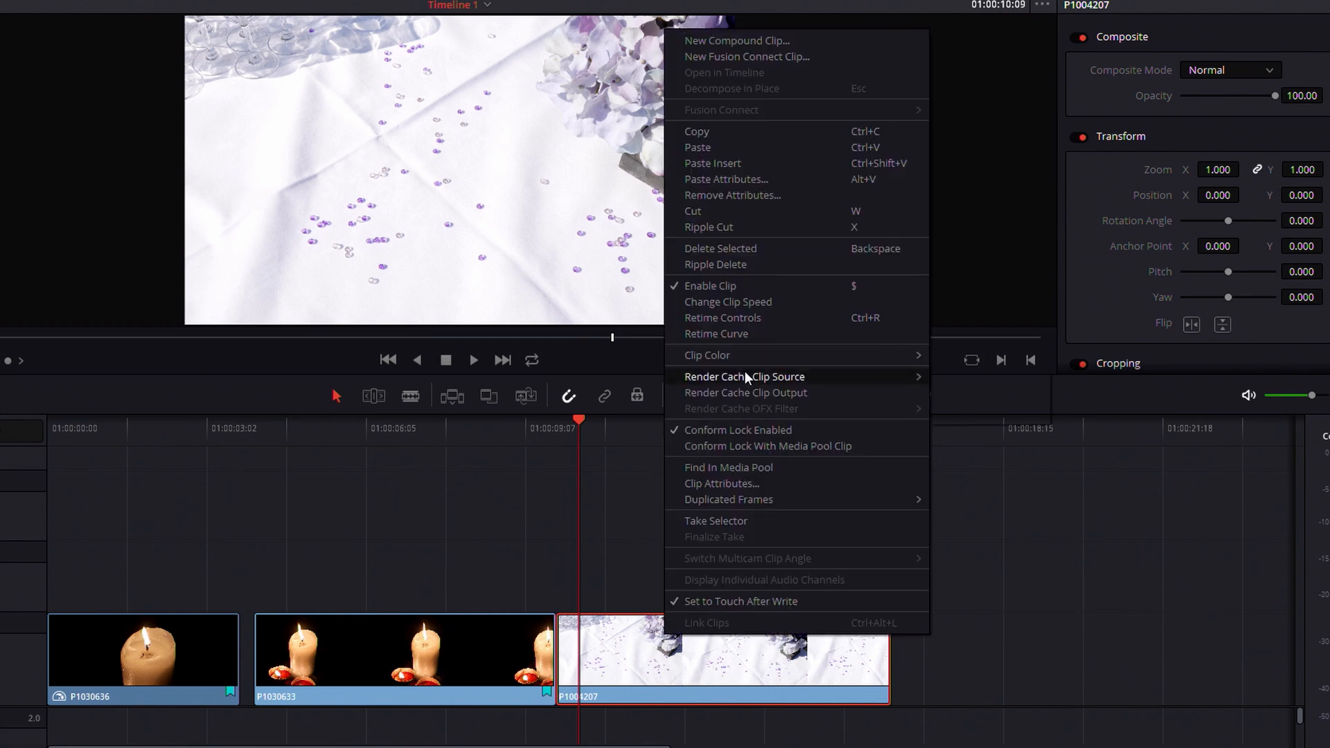
click(757, 334)
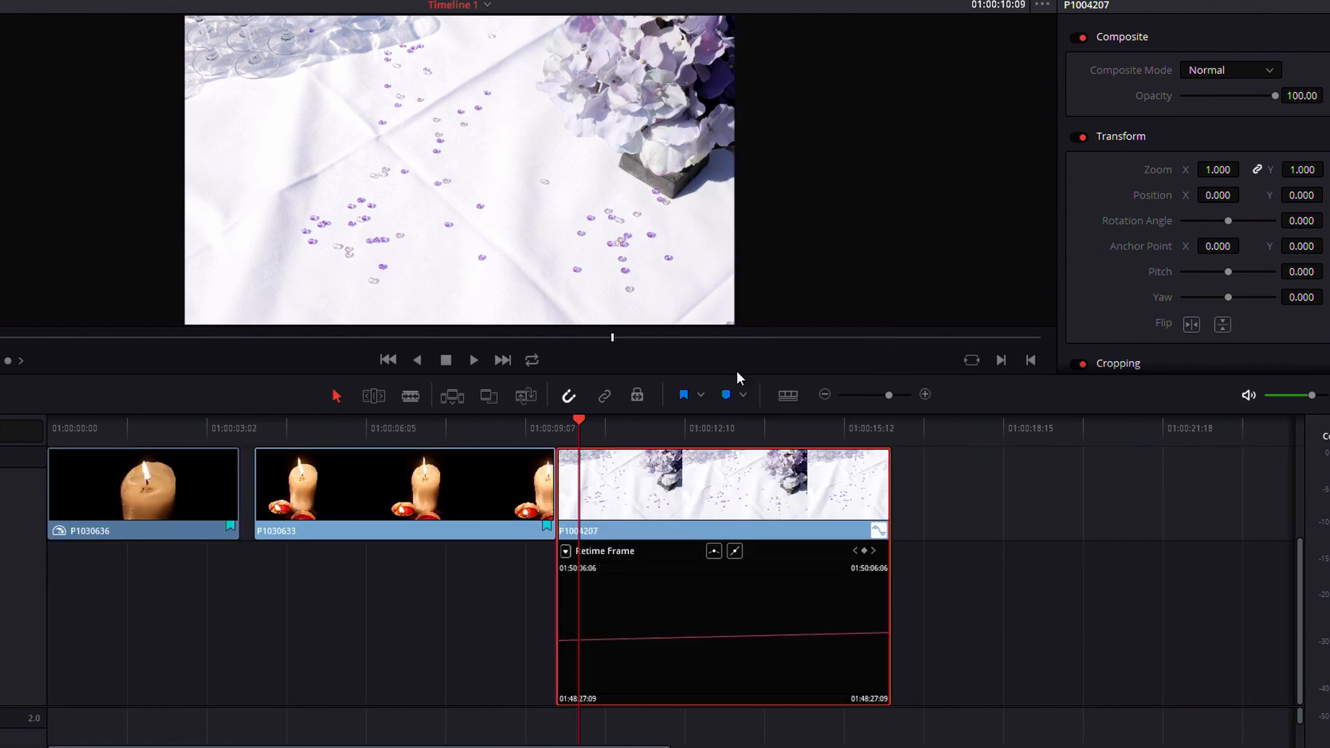
click(566, 552)
click(570, 747)
click(570, 747)
click(610, 747)
click(766, 647)
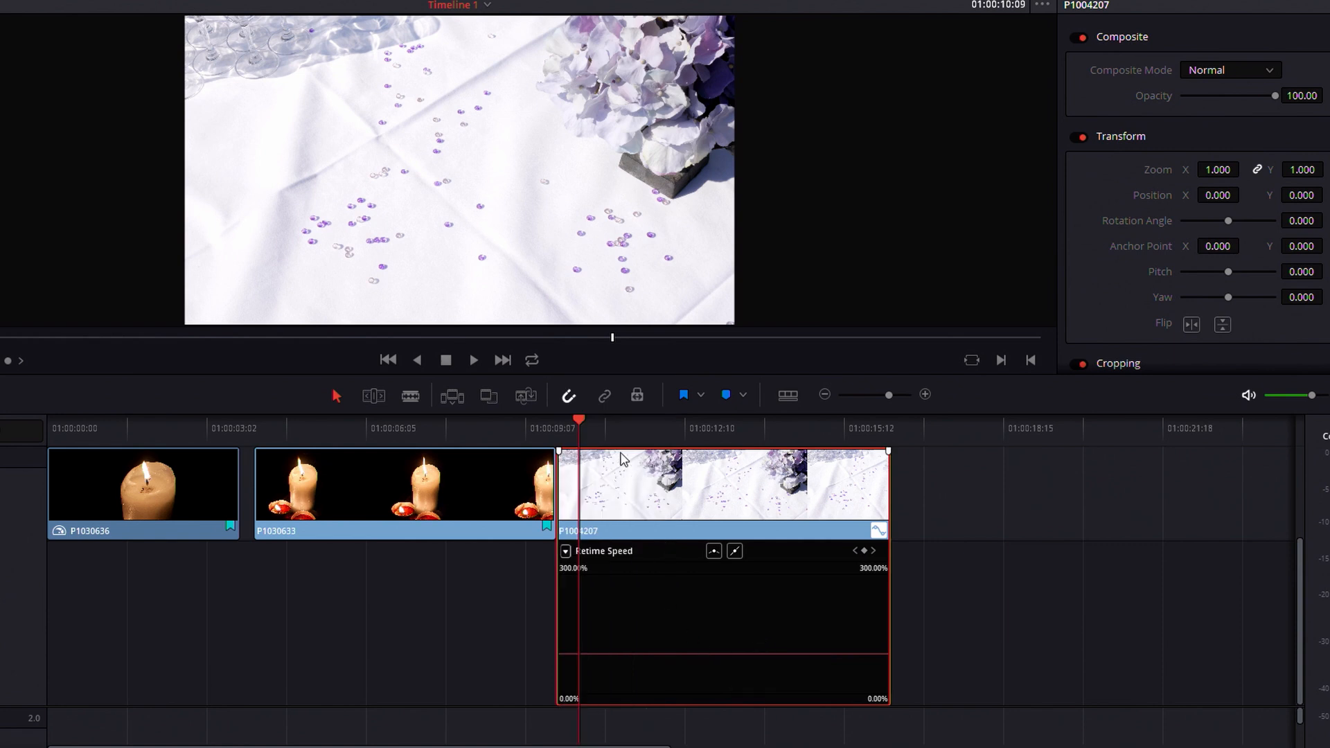
Add two Retime Speed keyframes to P1004207, the second at 01:00:13:23, and raise the speed between them to about 224%.
drag(582, 422, 764, 461)
click(863, 550)
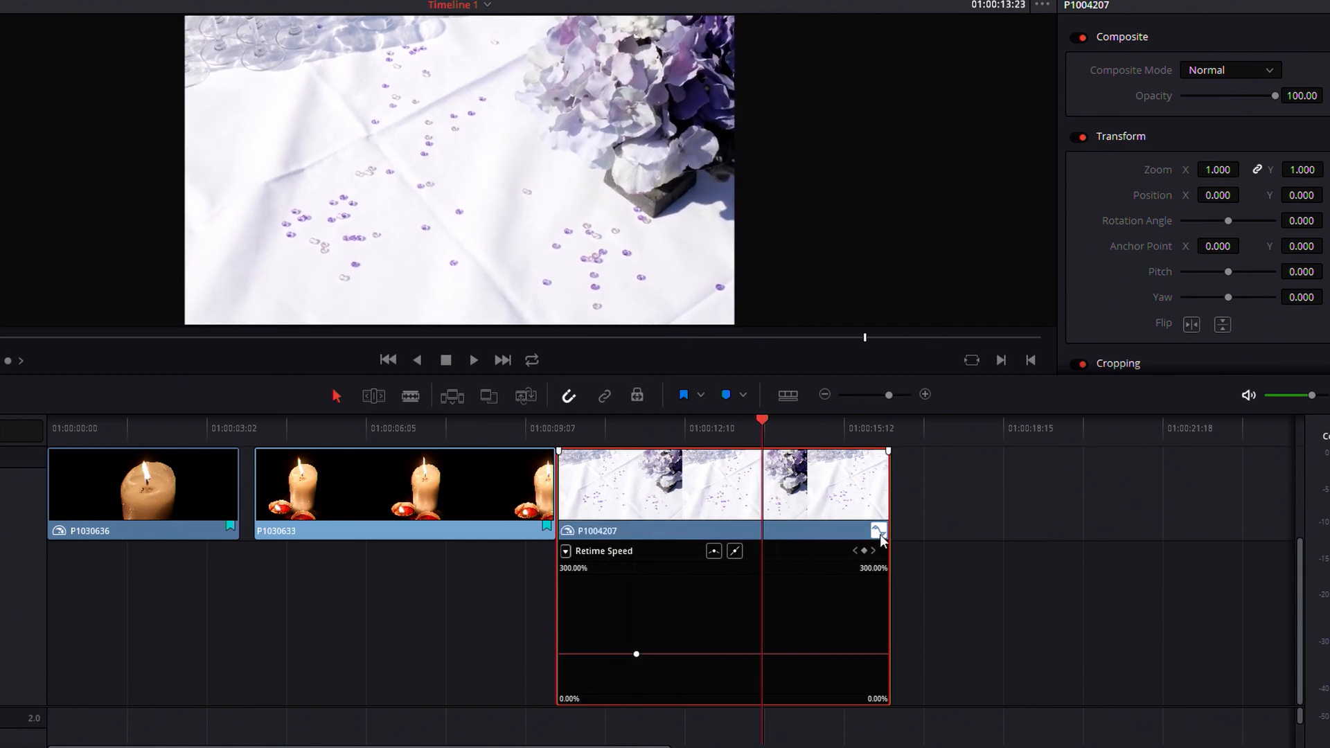
click(865, 550)
drag(715, 654, 717, 604)
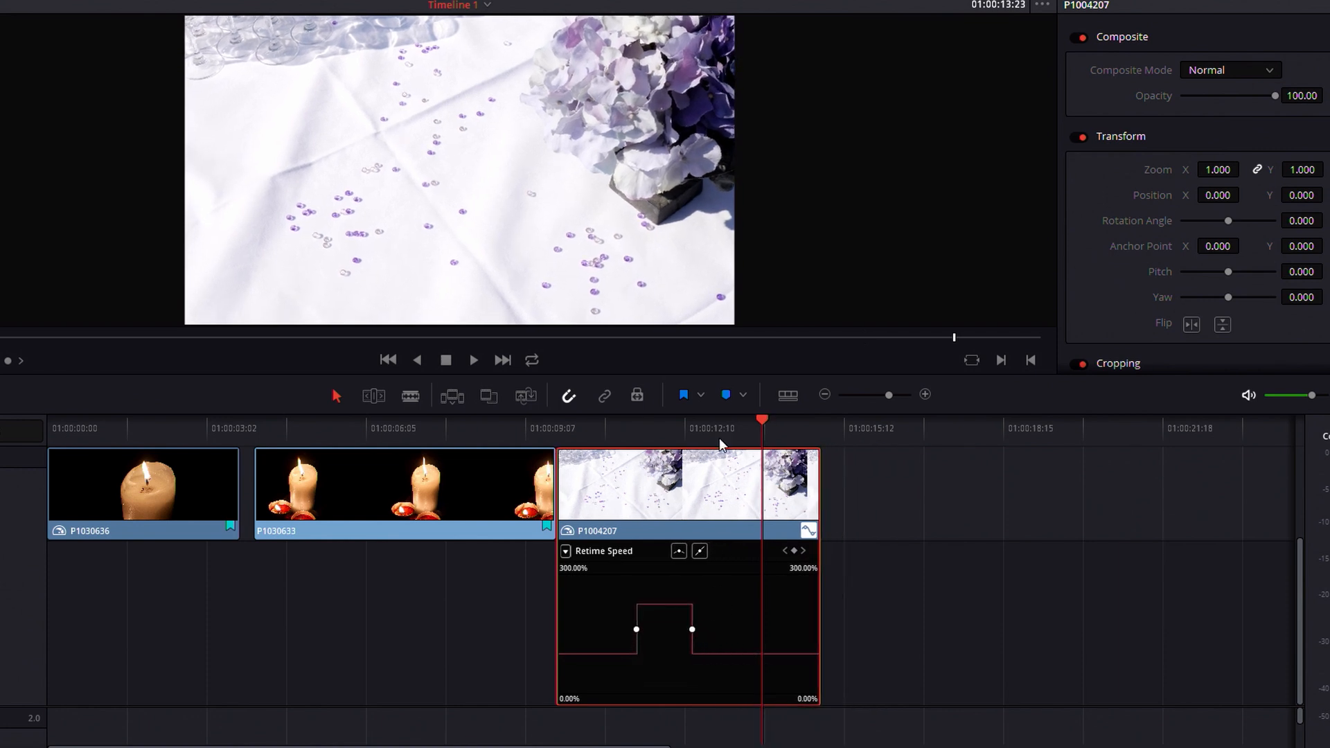
Smooth both Retime Speed keyframes of P1004207 into curved ramps and play the clip from near its start.
click(636, 628)
click(677, 552)
click(692, 629)
click(679, 551)
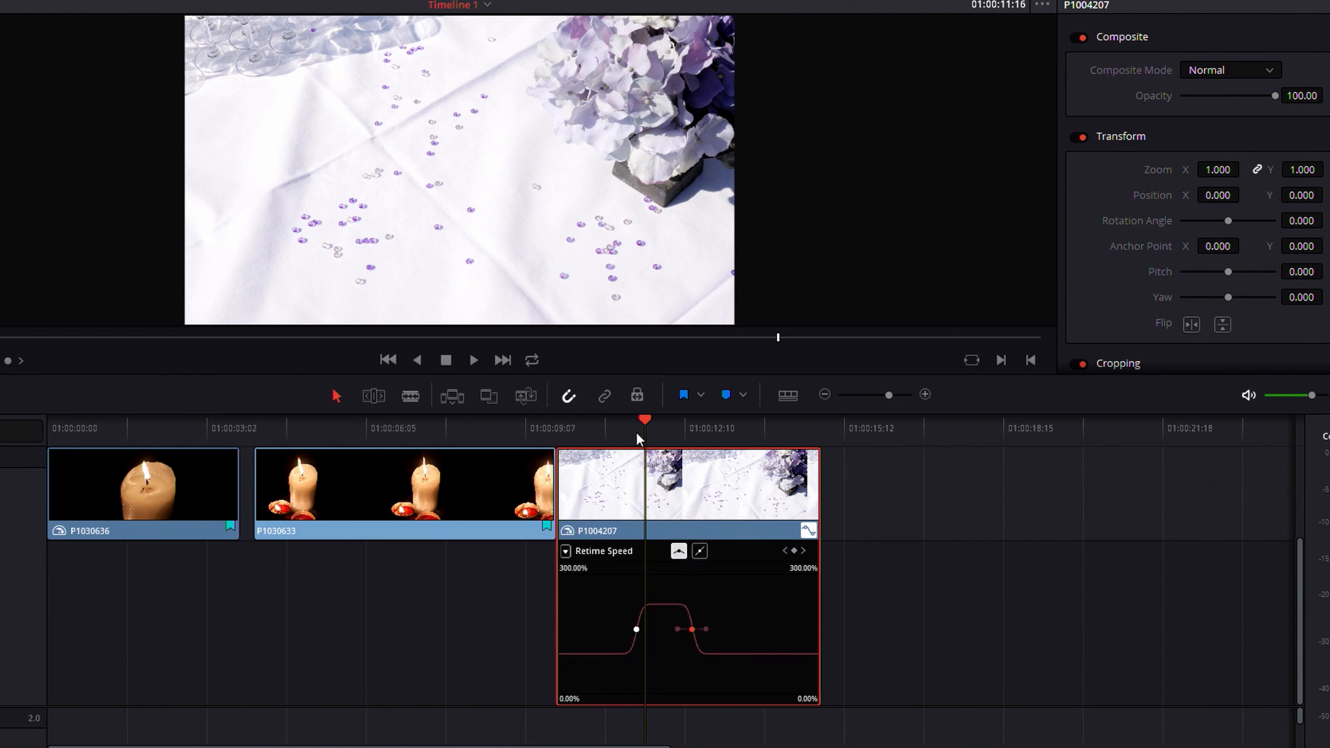
drag(636, 432, 567, 435)
key(space)
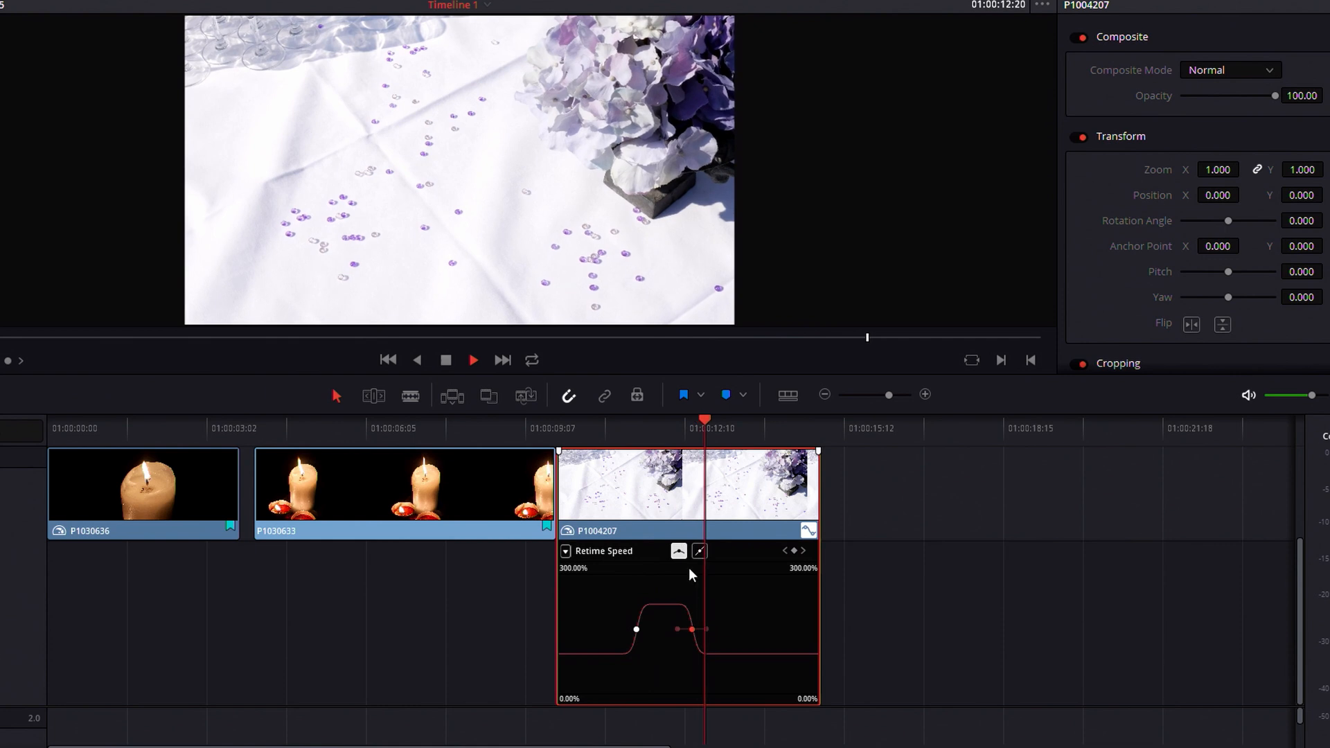
Lower the Retime Speed between the two keyframes of P1004207 to about 200% and play back the ramp.
drag(669, 438, 661, 441)
mouse_move(670, 606)
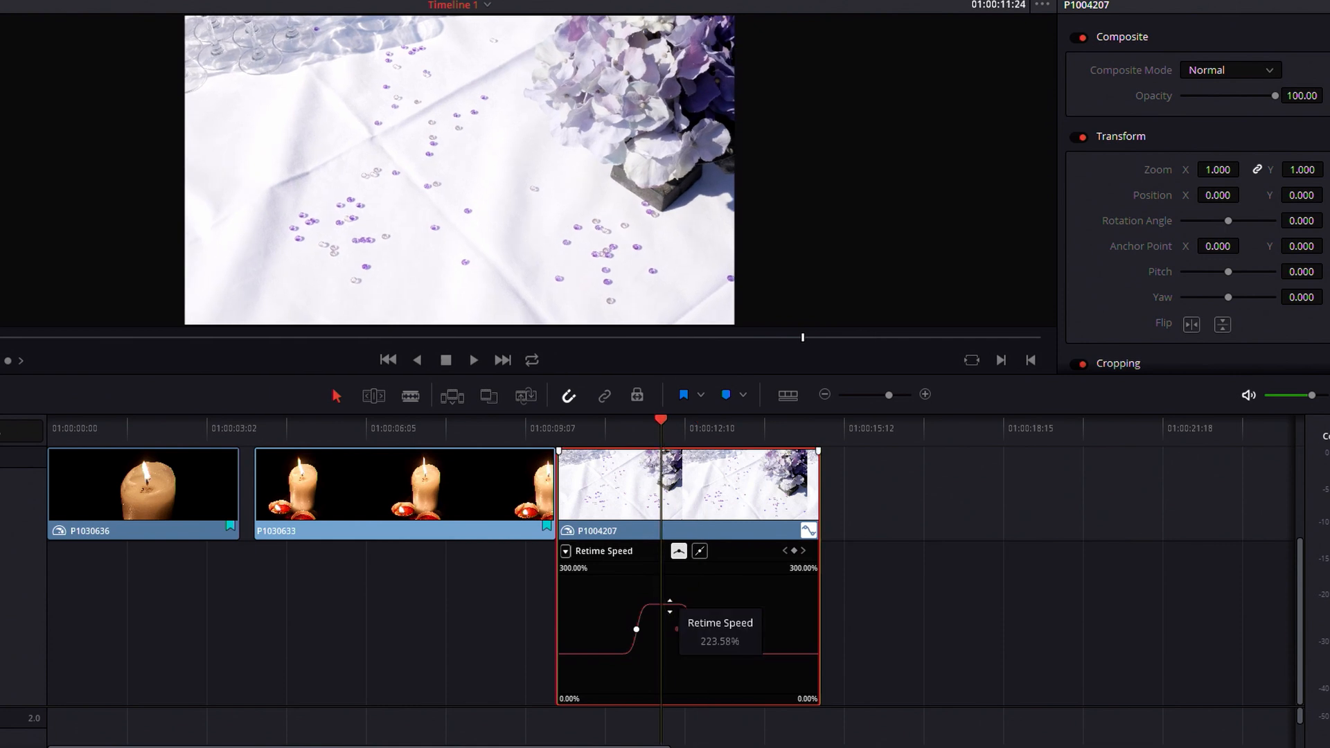
drag(670, 606, 670, 655)
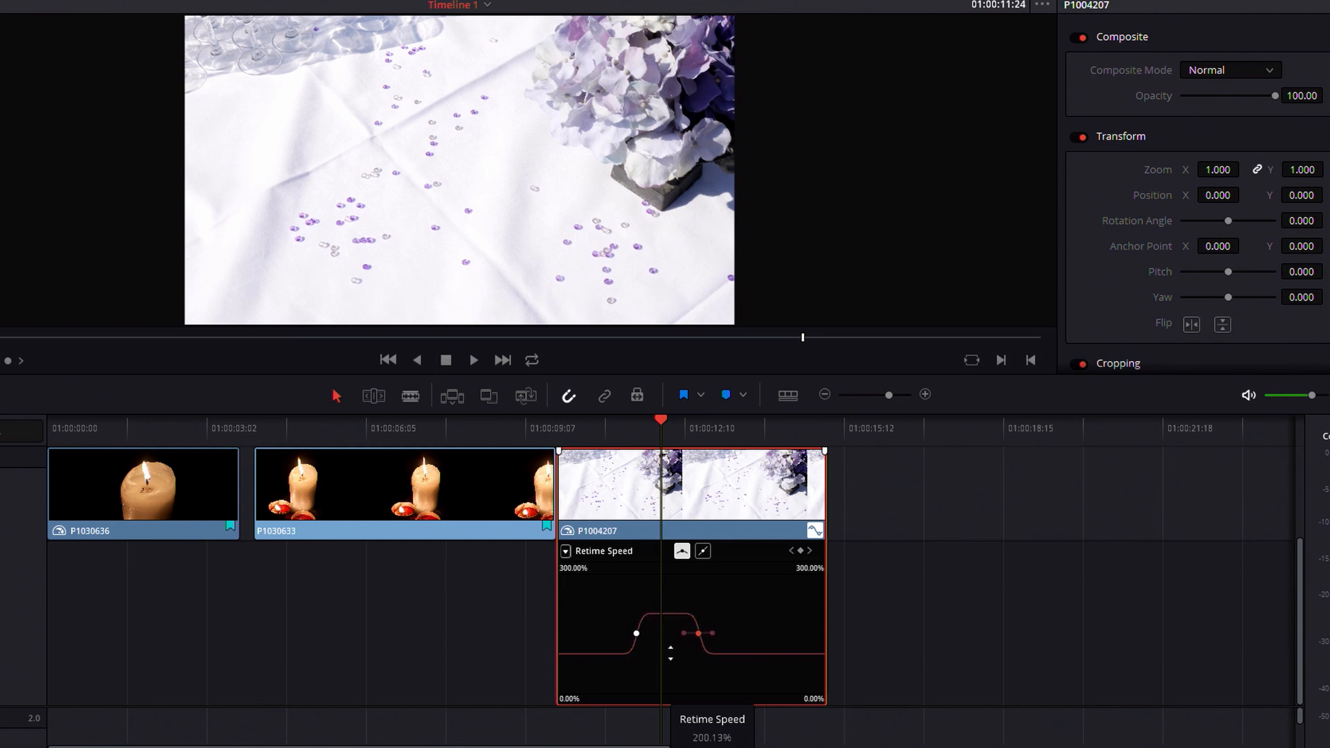
drag(662, 438, 576, 451)
key(space)
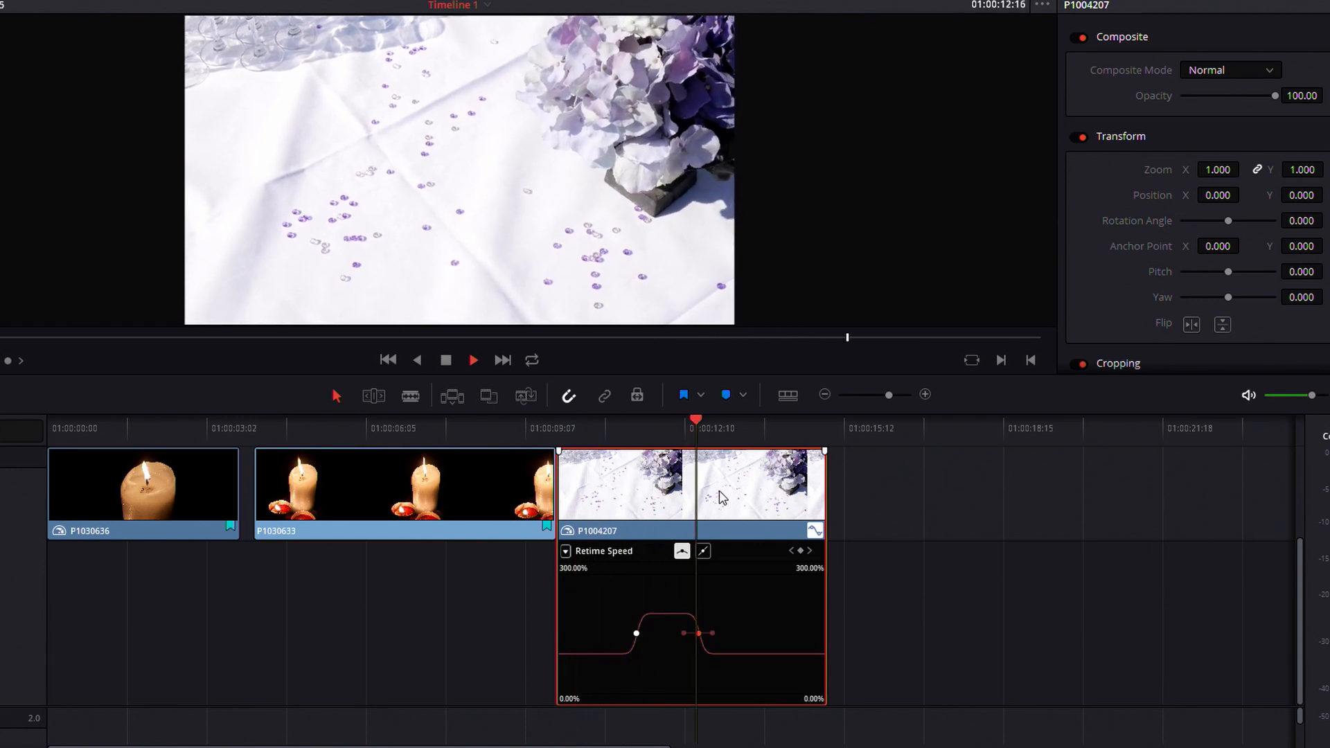
key(space)
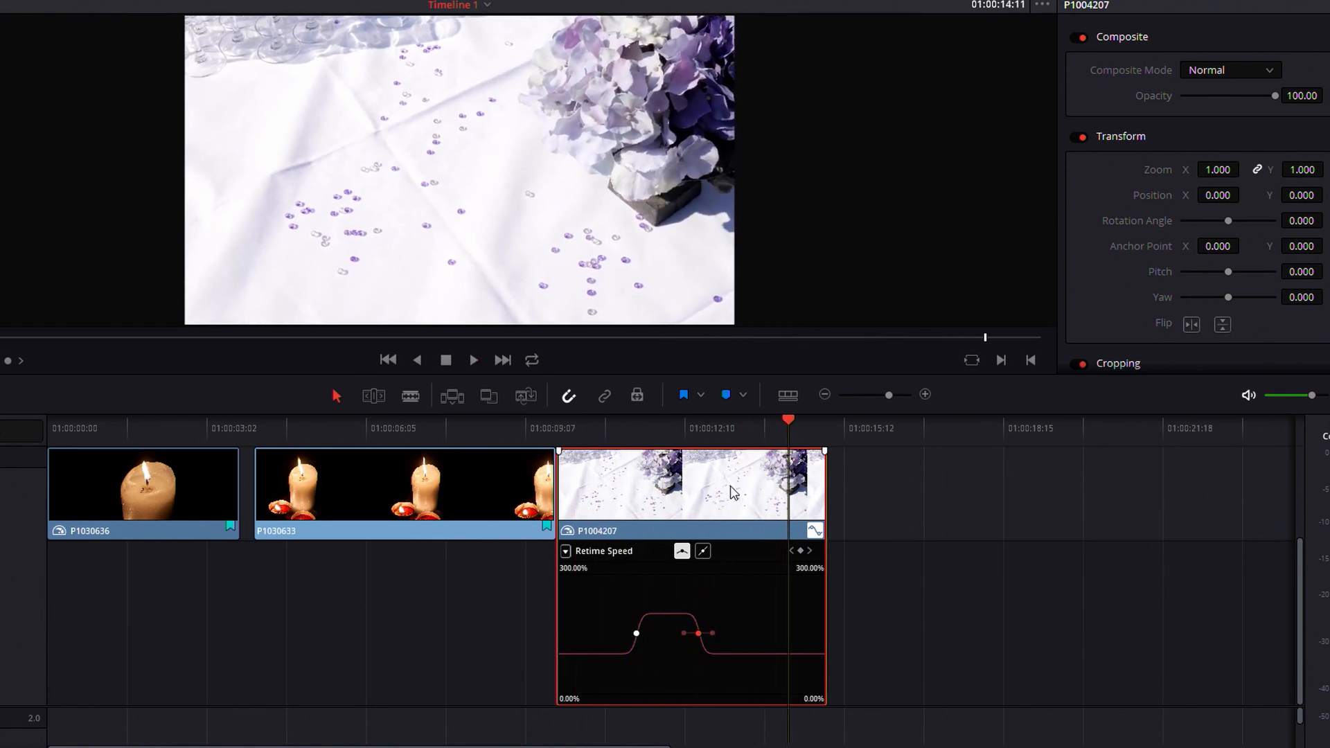
drag(721, 424, 570, 457)
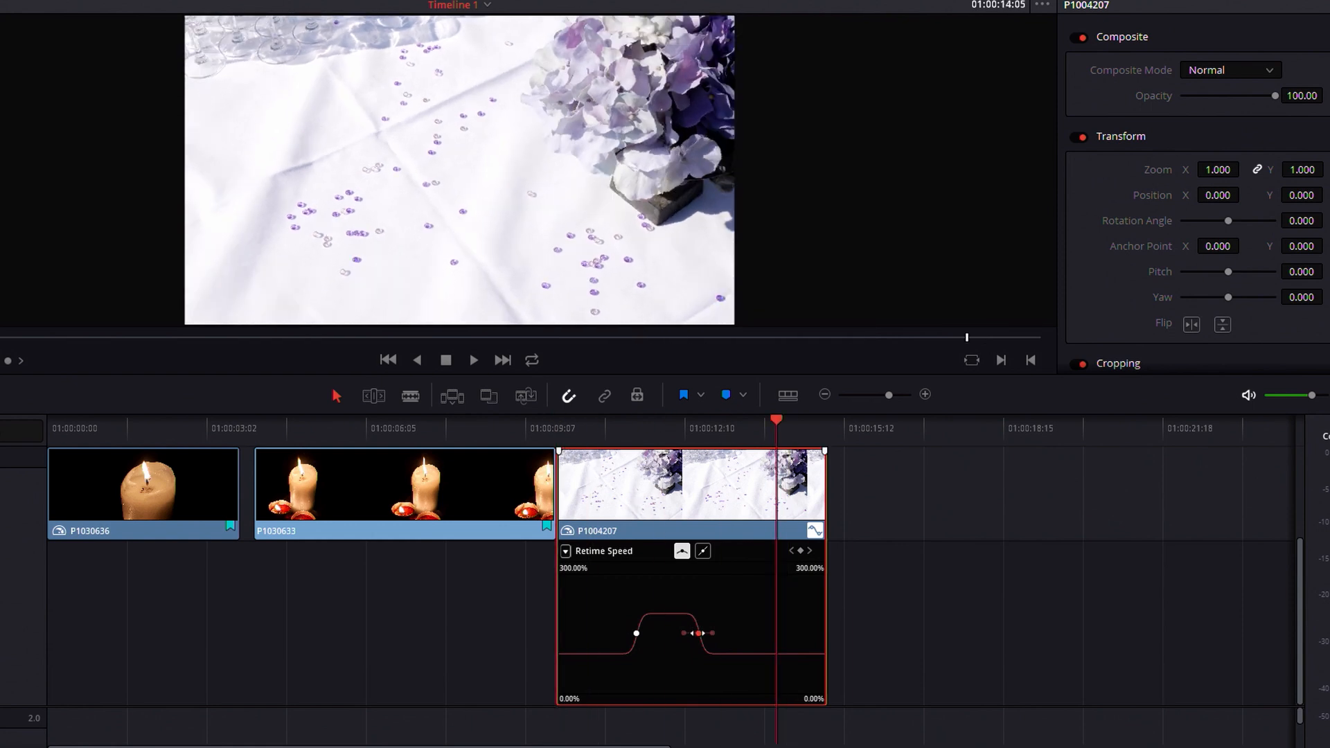
Extend the end of P1004207 and move its second Retime Speed keyframe much later to lengthen the fast section, and play it.
drag(698, 633, 734, 633)
click(784, 613)
click(810, 514)
drag(784, 492, 1250, 492)
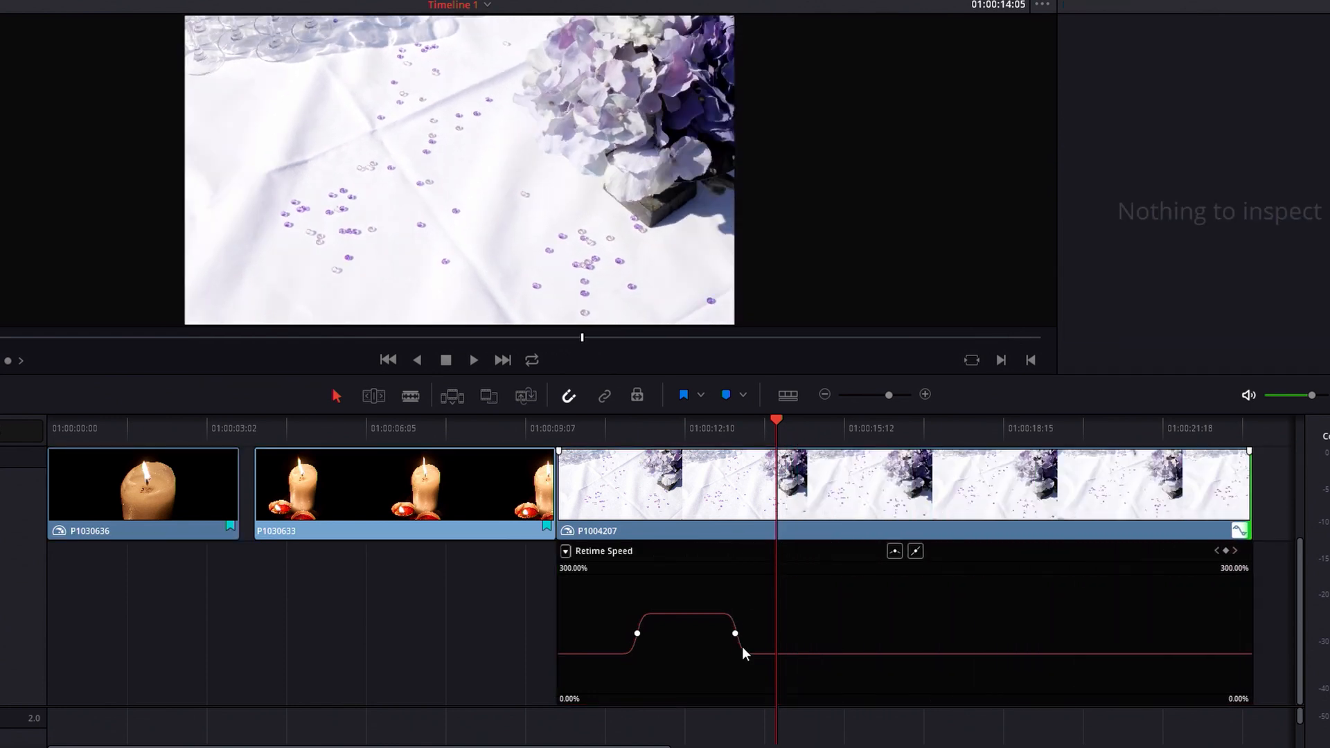
drag(735, 633, 912, 633)
key(Up)
key(space)
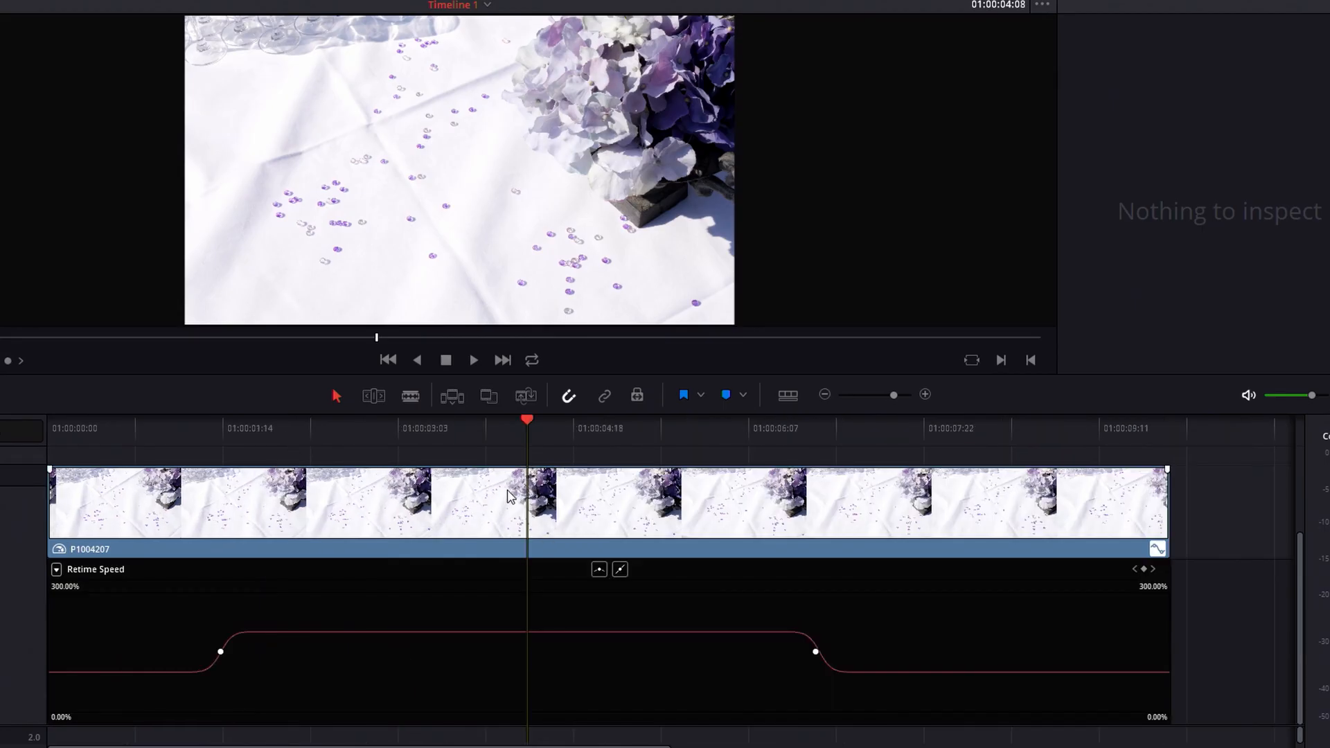
Show the Retime Controls of P1004207 together with its Retime Speed curve.
click(484, 505)
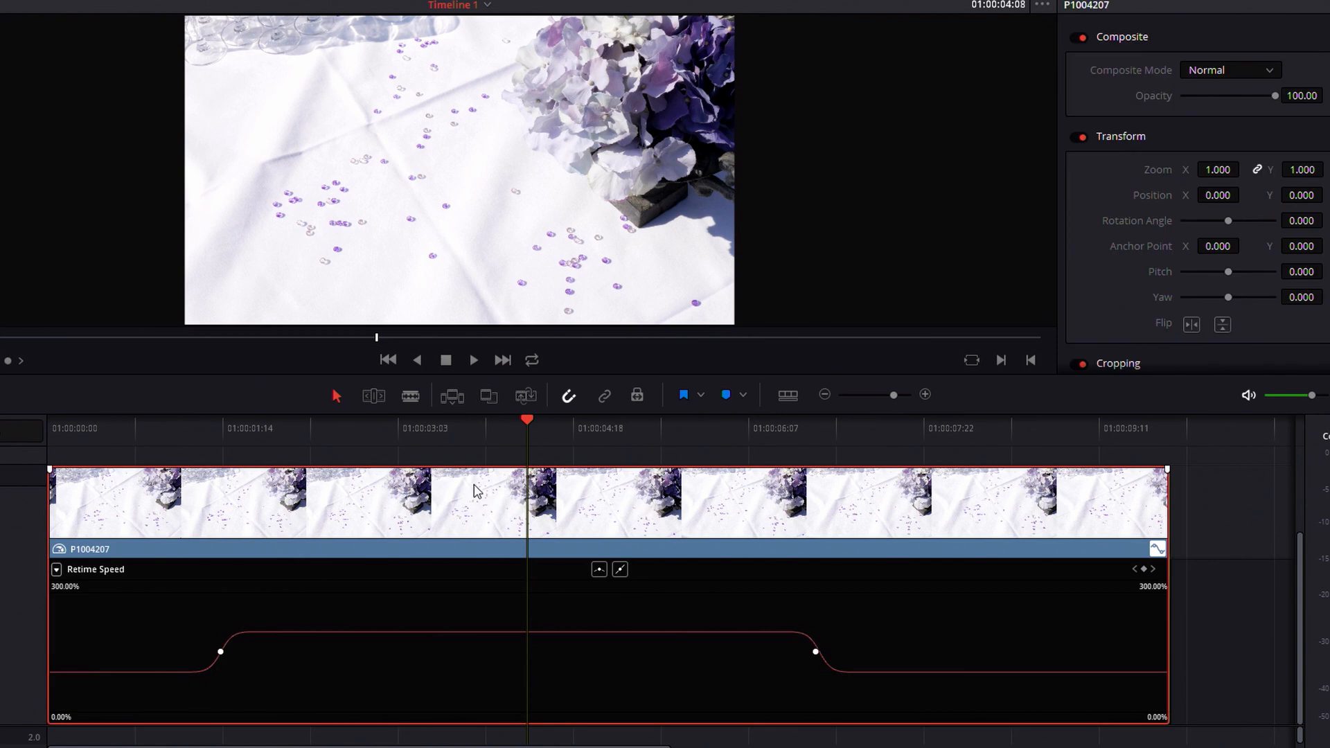
right_click(476, 490)
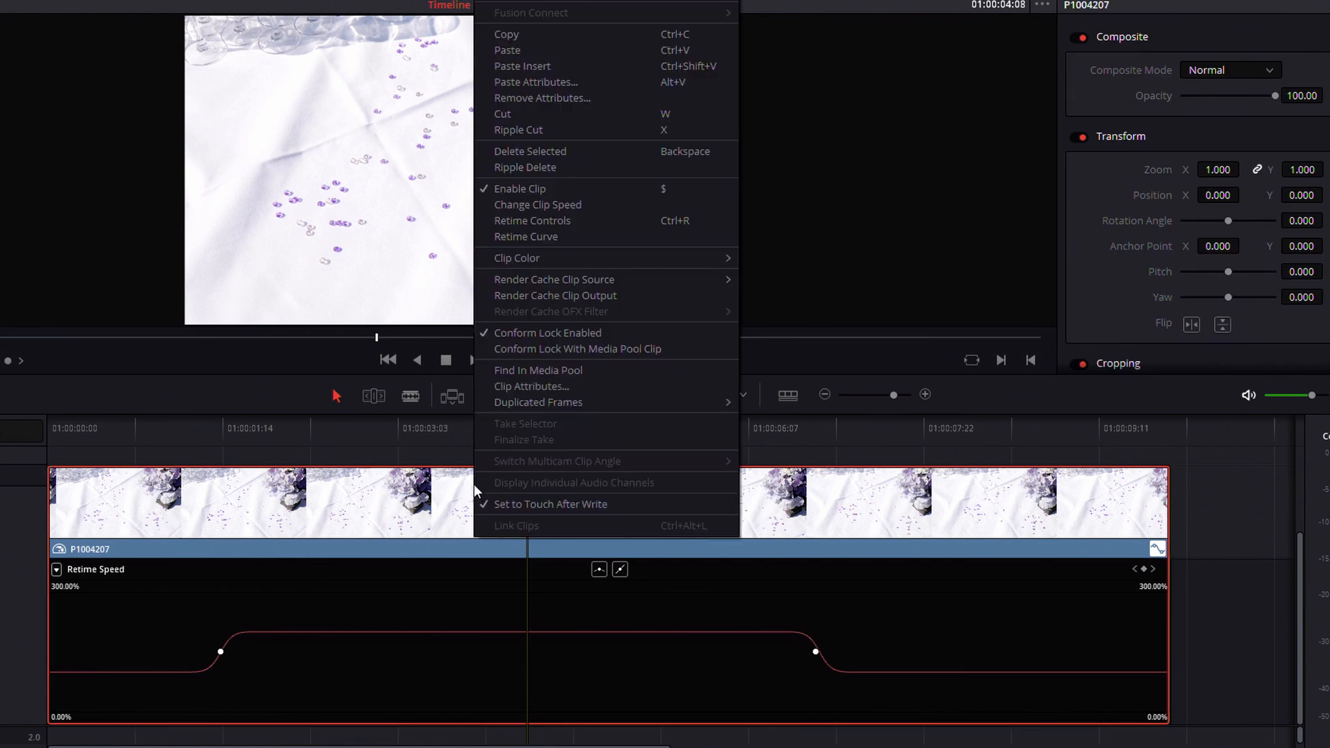
click(532, 220)
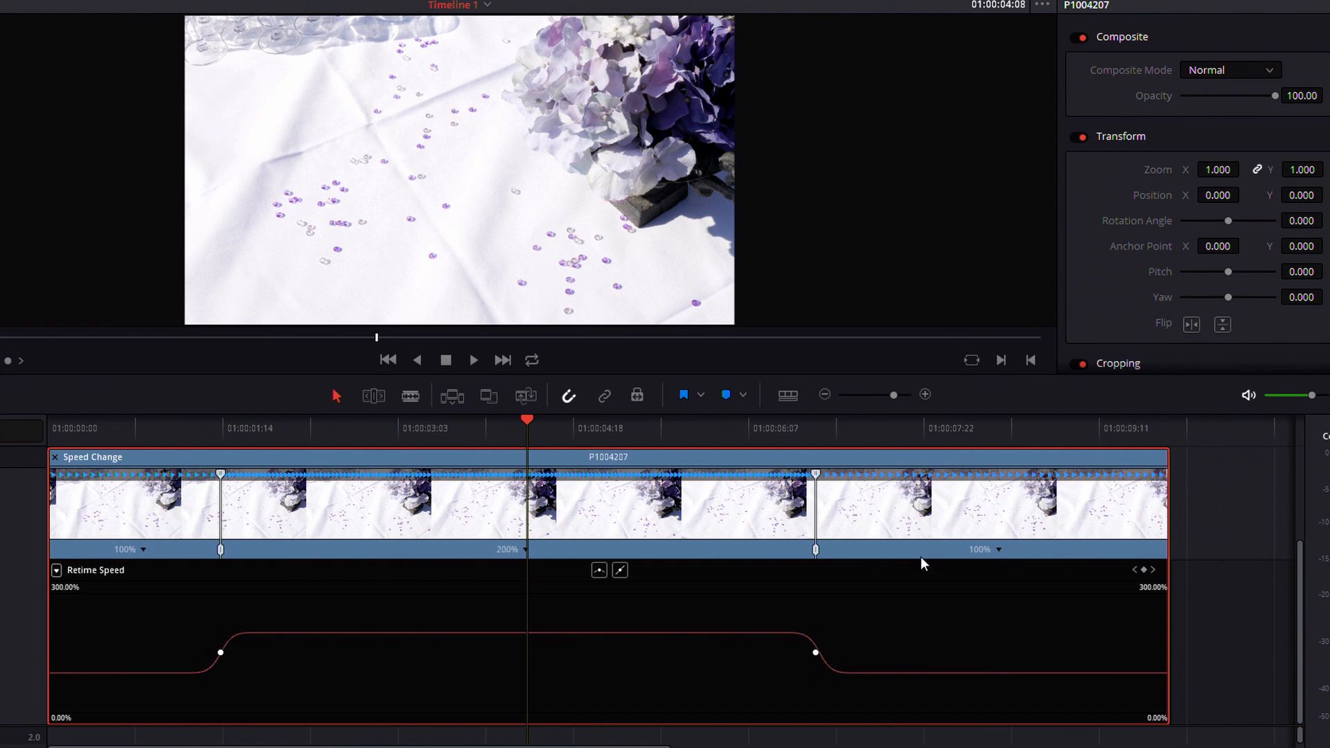
Try shifting the second speed point of P1004207 slightly later, and move it back to restore 200% in the middle segment.
drag(526, 419, 696, 446)
mouse_move(816, 474)
mouse_down()
mouse_move(948, 482)
mouse_move(837, 481)
mouse_up()
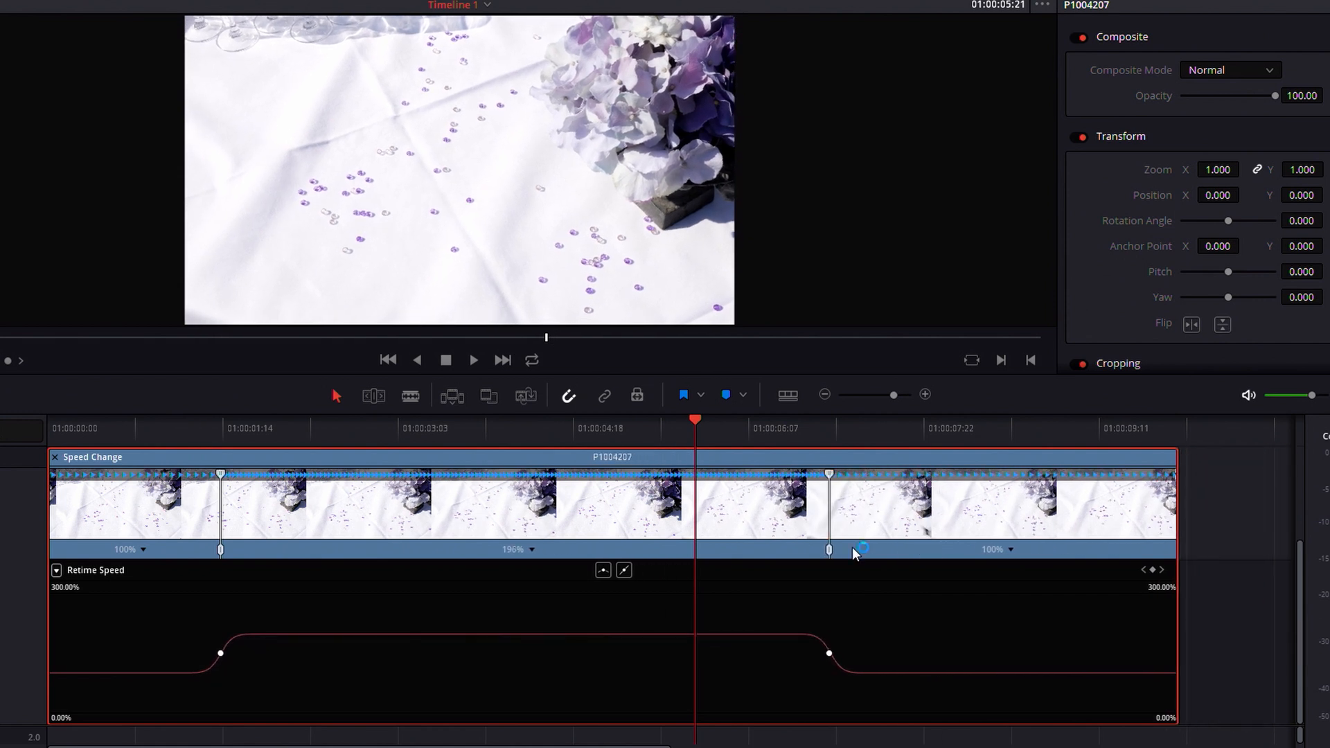
mouse_move(832, 554)
mouse_down()
mouse_move(853, 554)
mouse_move(789, 547)
mouse_move(815, 550)
mouse_up()
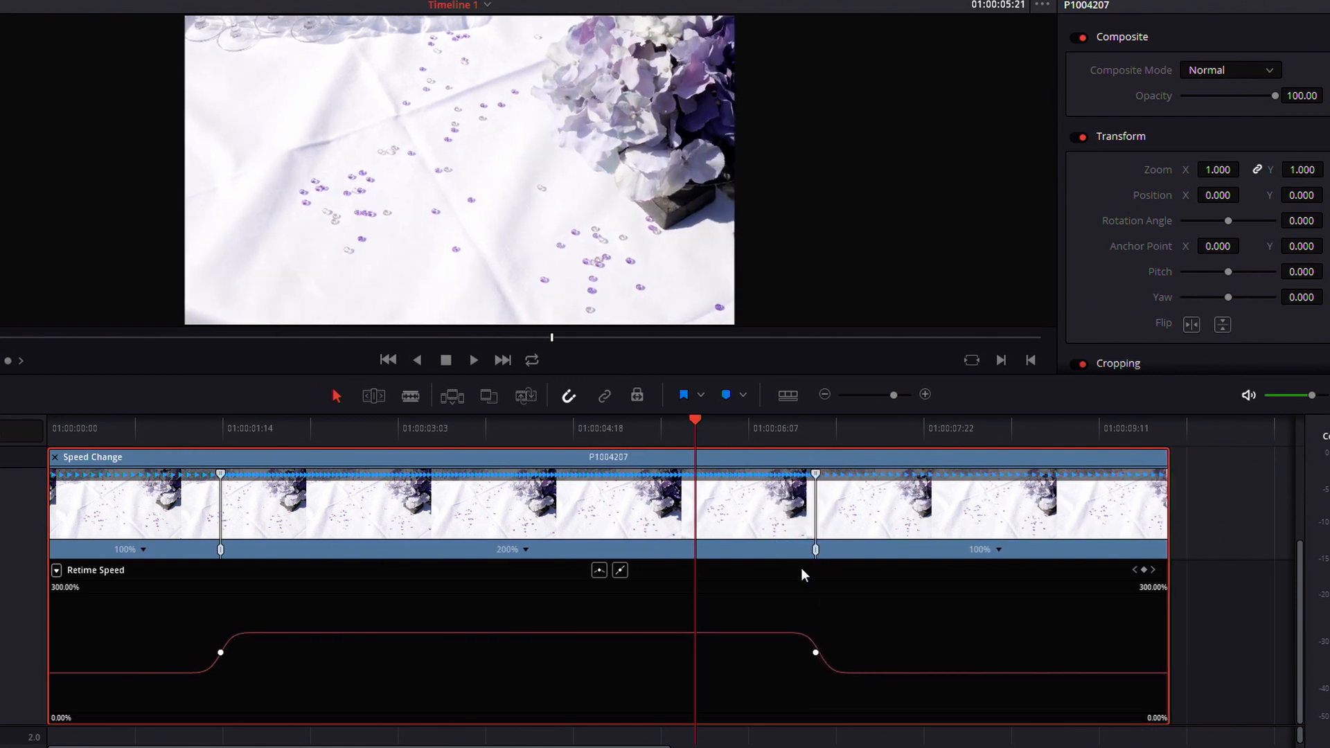
Reverse the middle 200% segment of P1004207 and play the clip from its start.
click(525, 550)
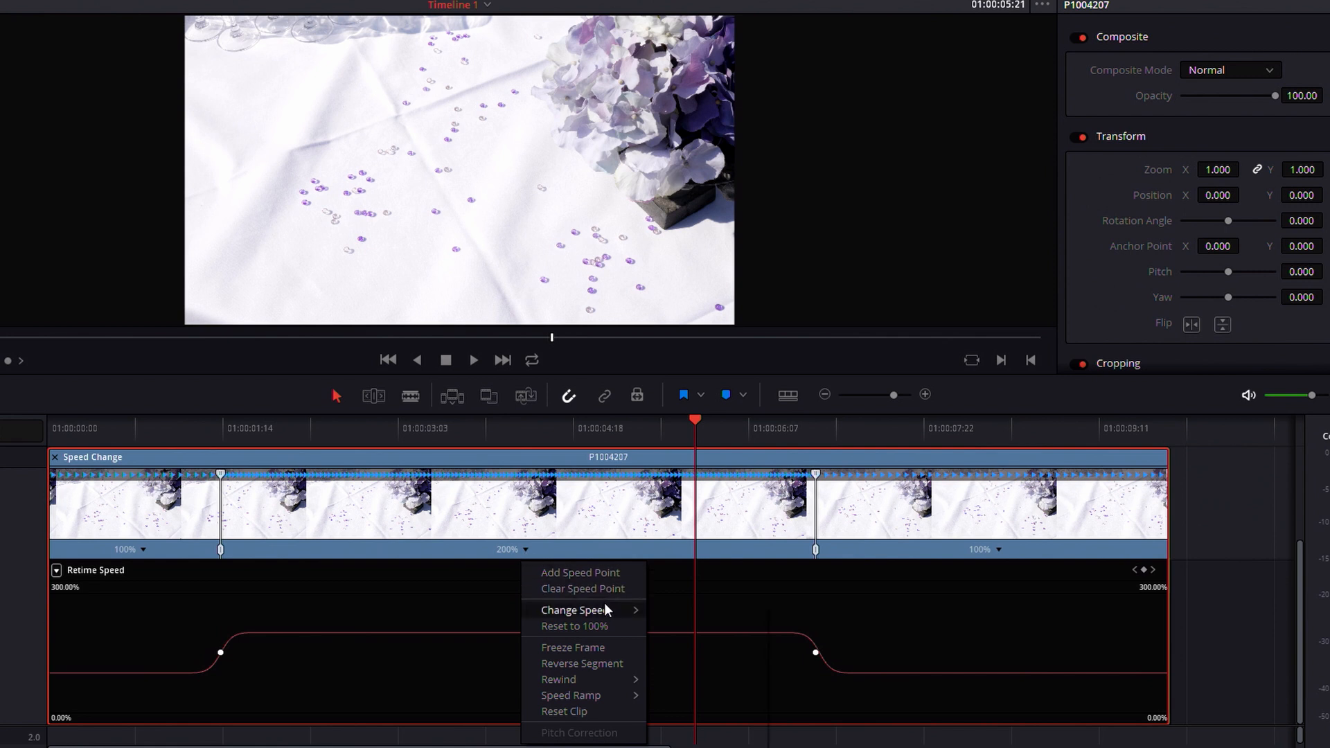
mouse_move(605, 614)
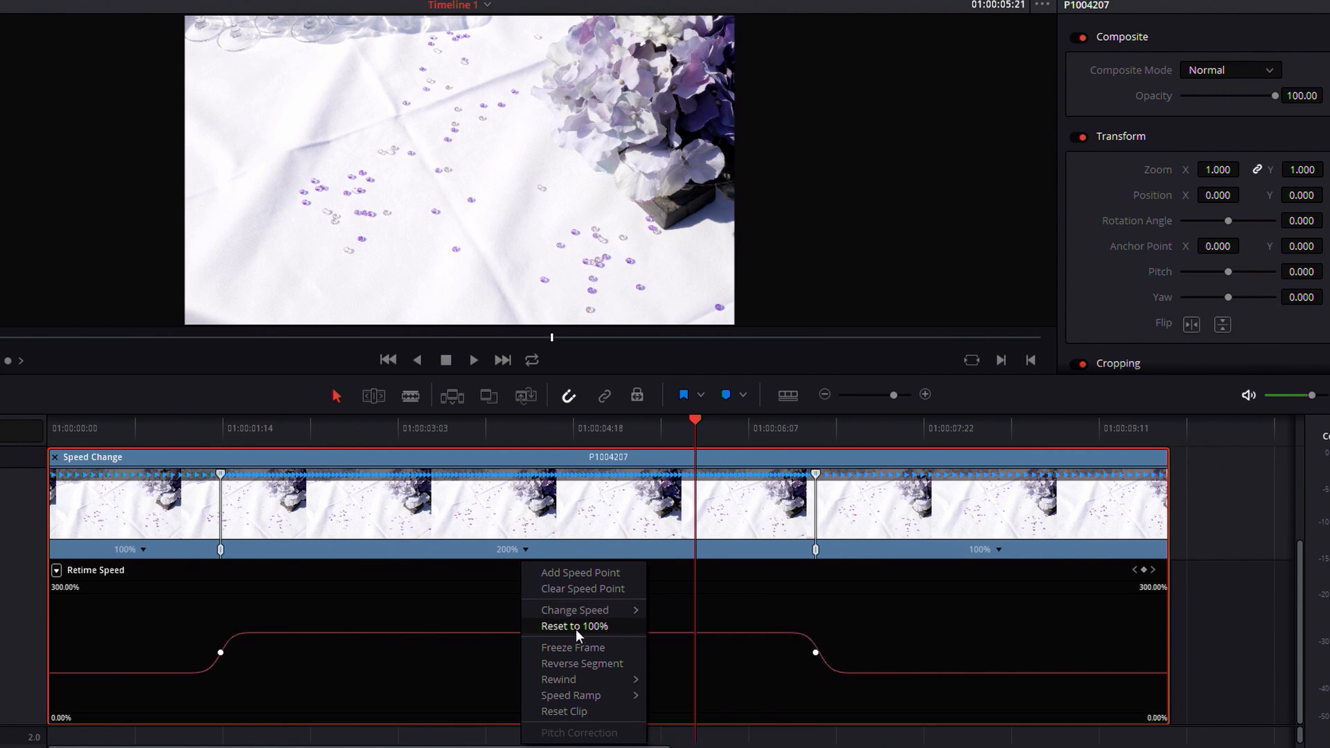
click(580, 669)
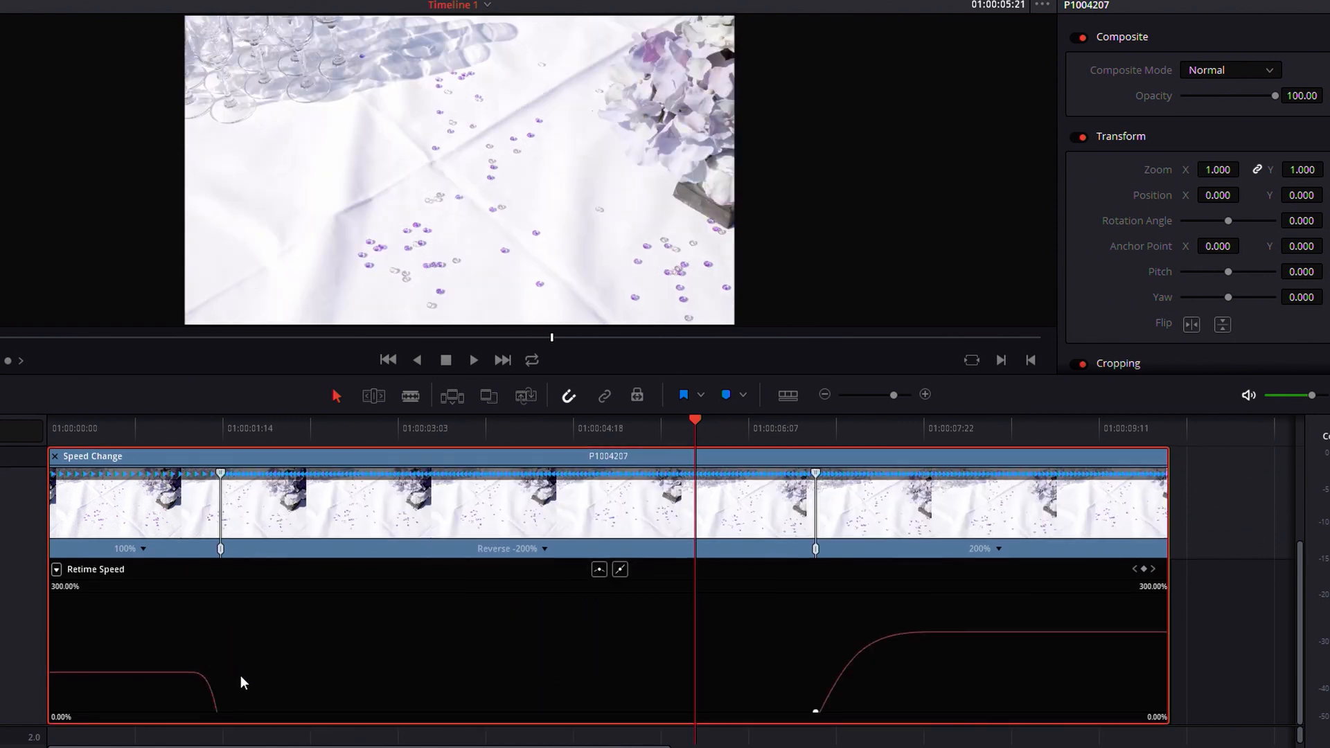
drag(142, 424, 28, 425)
key(space)
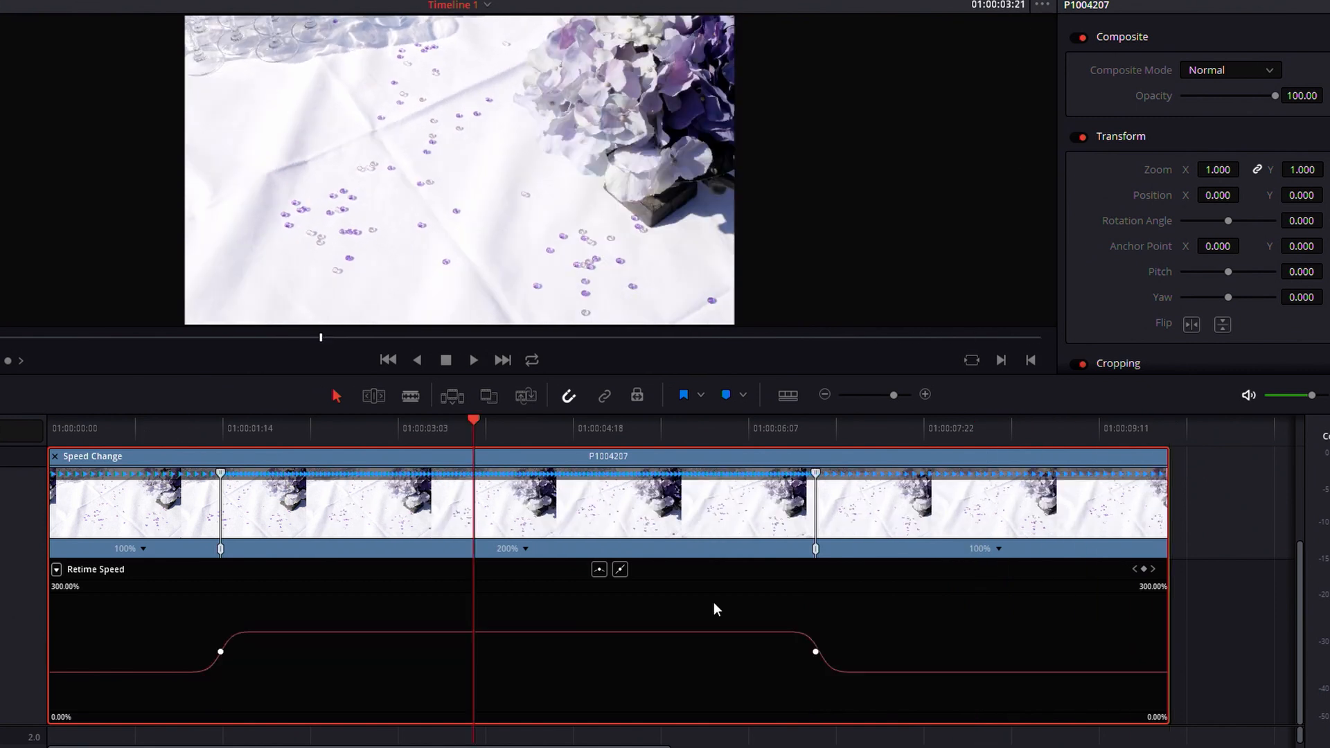
Try a freeze frame at 01:00:03:21 in P1004207's 200% segment with a smoothed ramp out of it, and undo both changes.
click(524, 549)
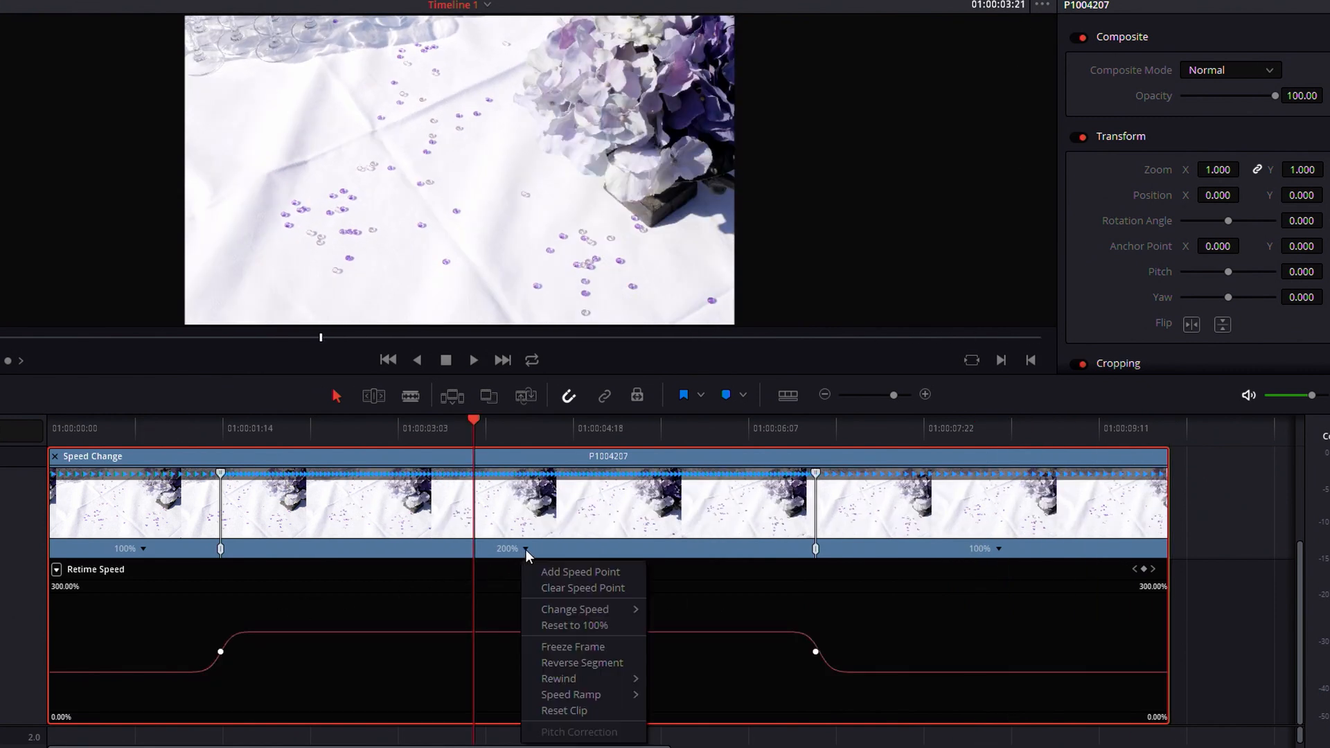
click(589, 646)
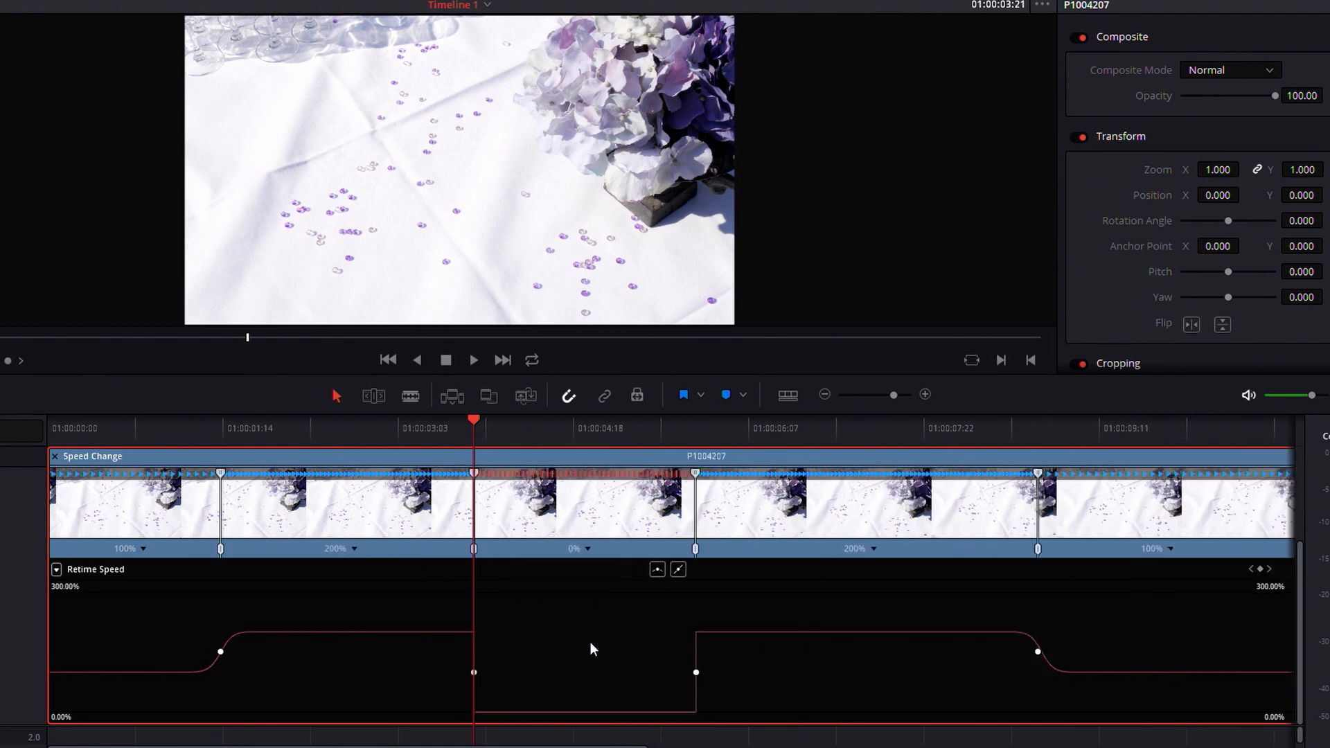
drag(475, 424, 212, 478)
key(space)
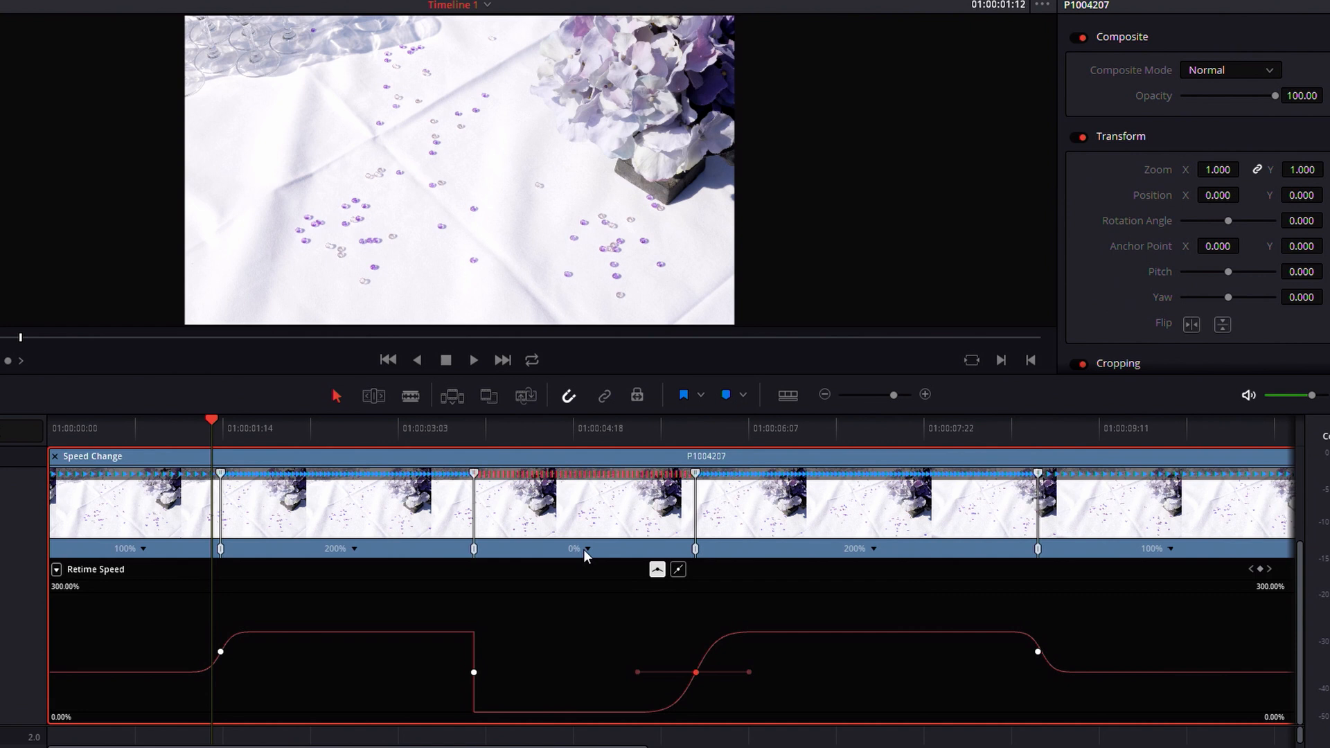
key(ctrl+z)
key(ctrl+z)
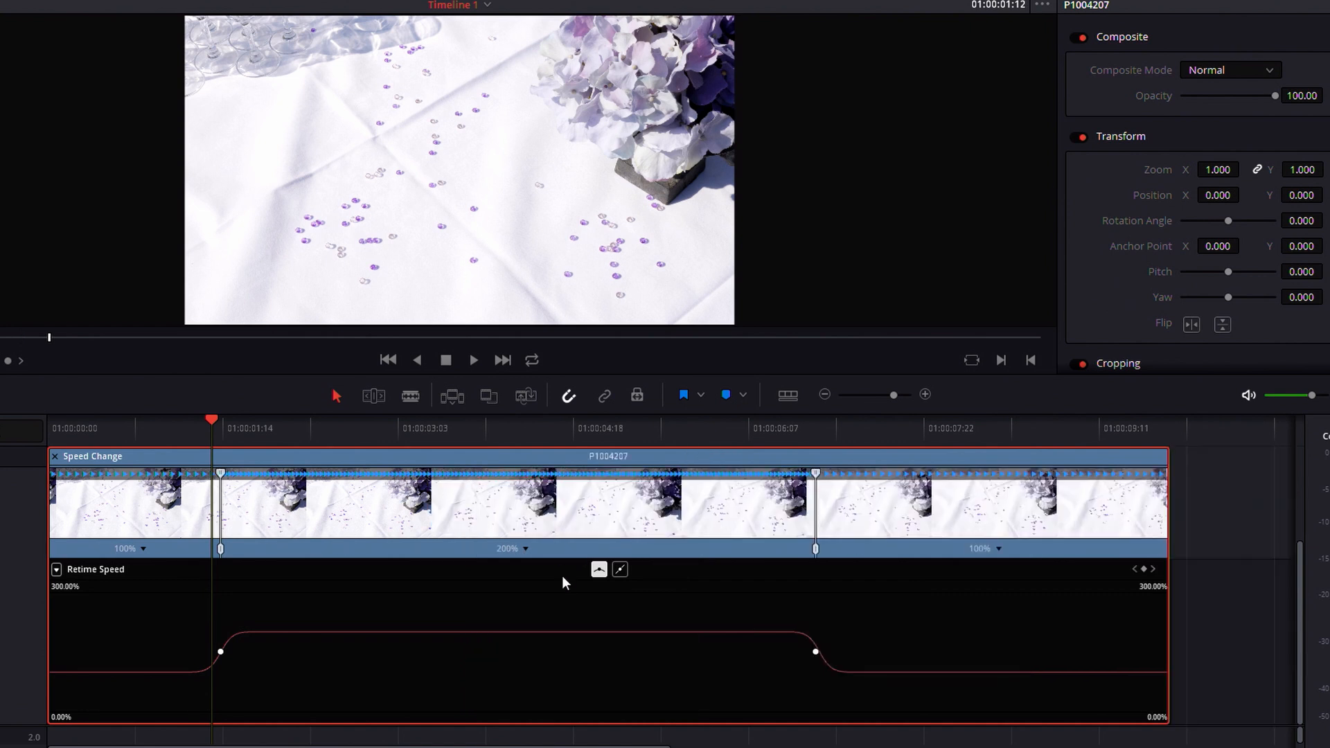
Change the speed of P1004207's middle segment to 110% and play it back.
click(524, 549)
mouse_move(575, 609)
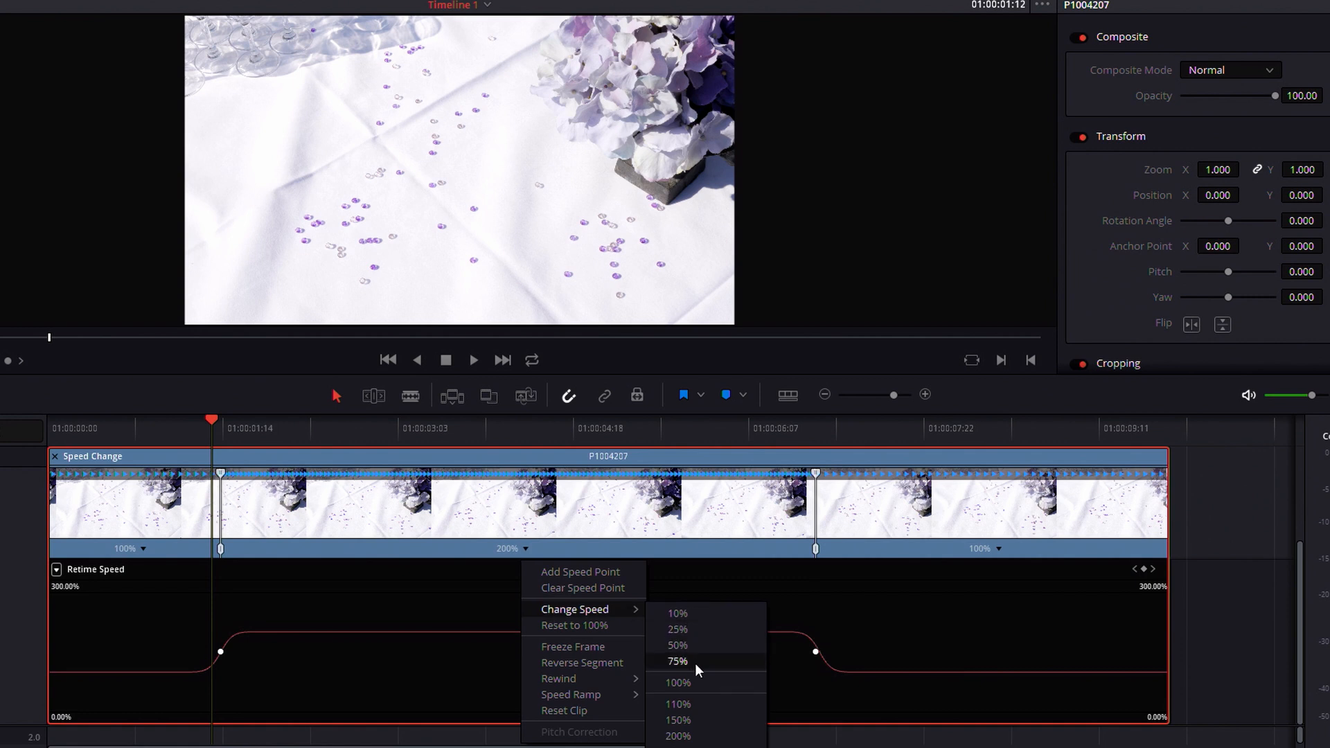
click(691, 703)
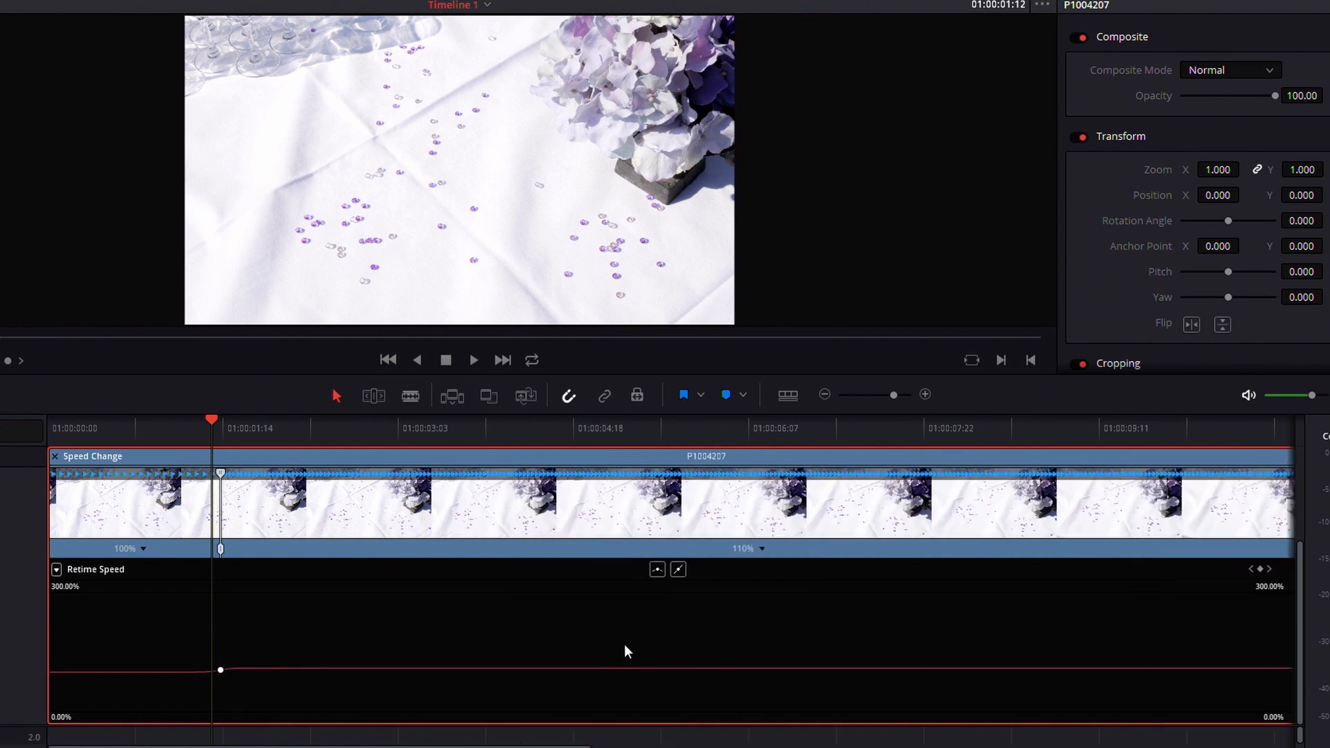
key(ctrl+minus)
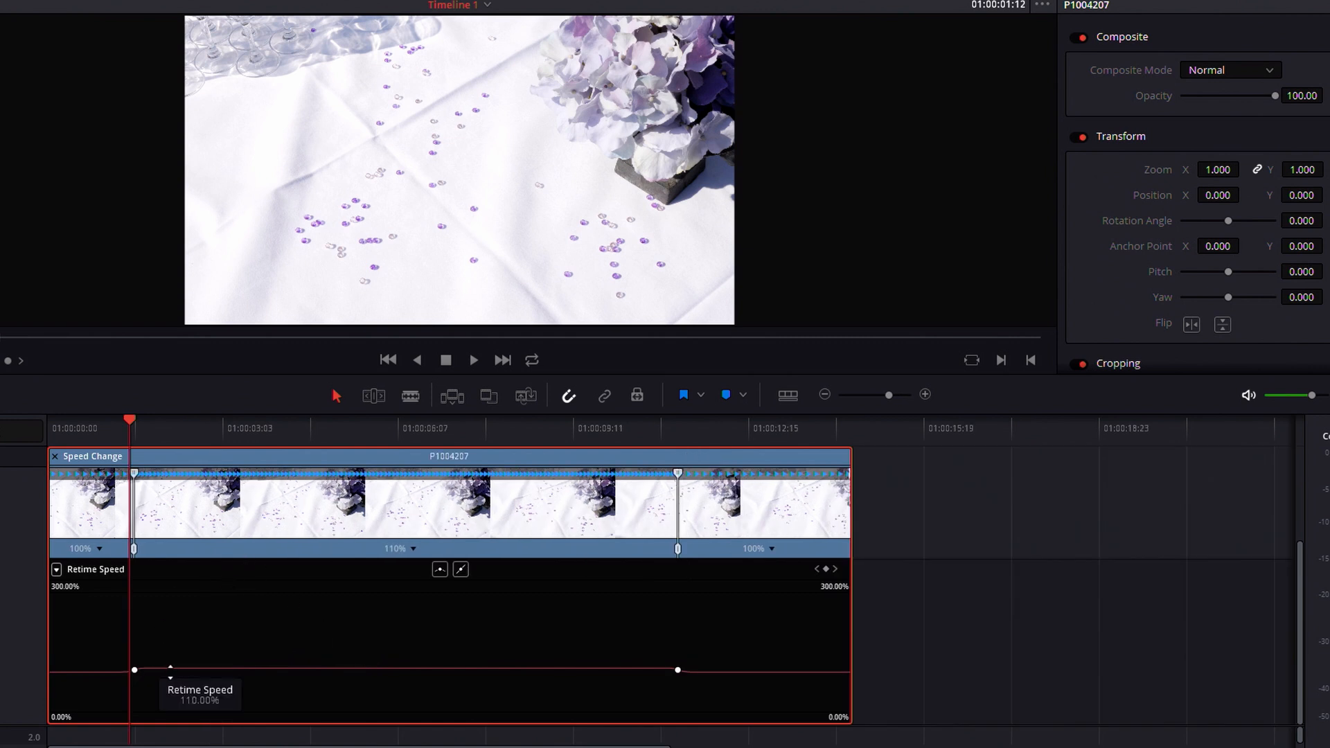
key(space)
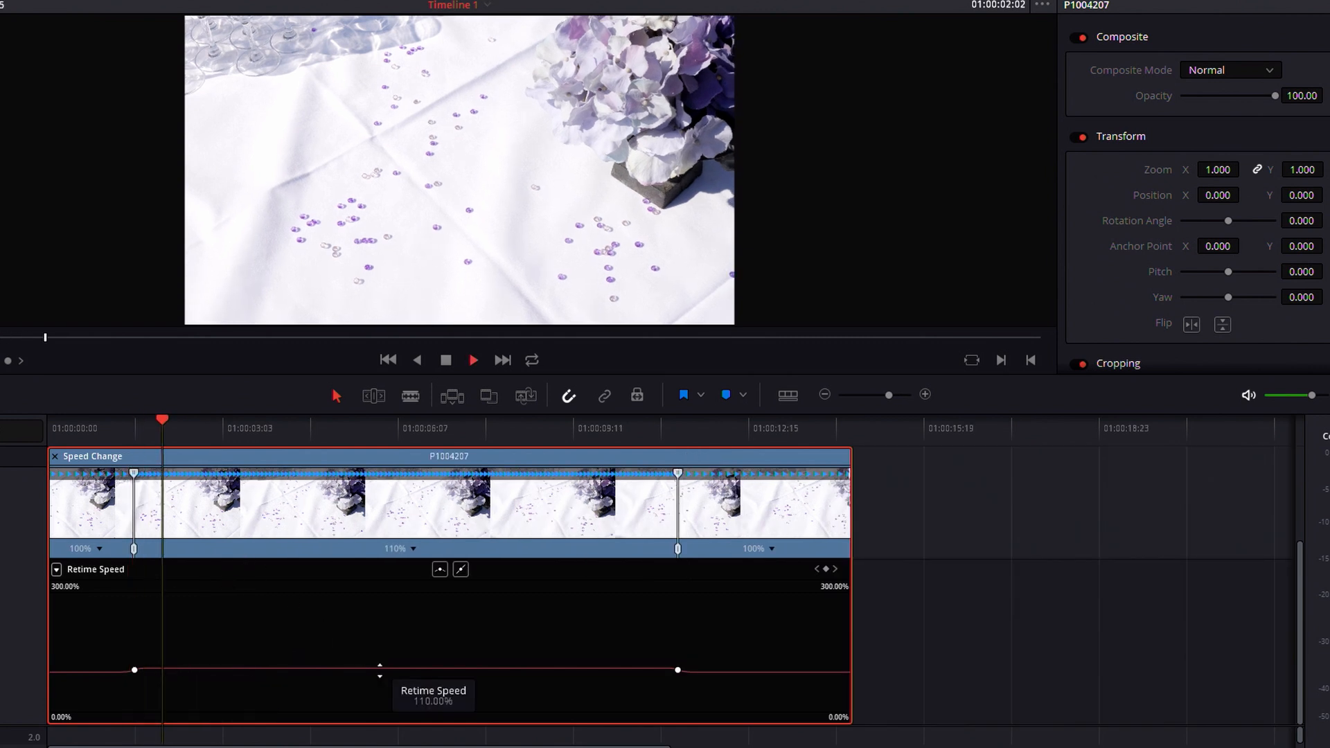